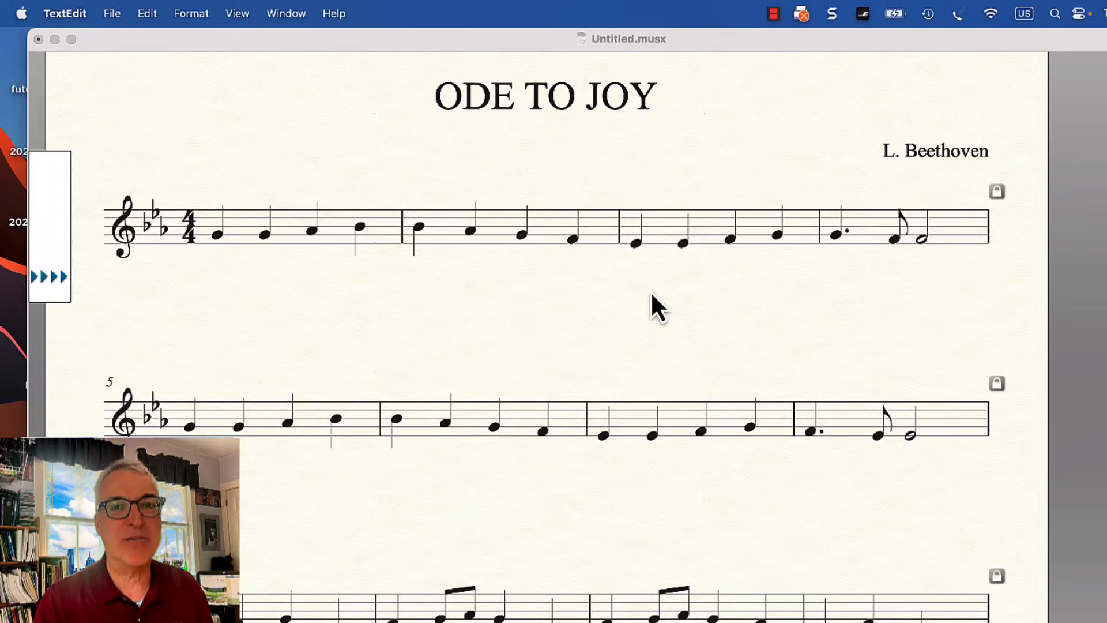
- Switch to Finale, activate the Lyrics tool, and open the Lyrics Window over the middle of the score
left_click(151, 415)
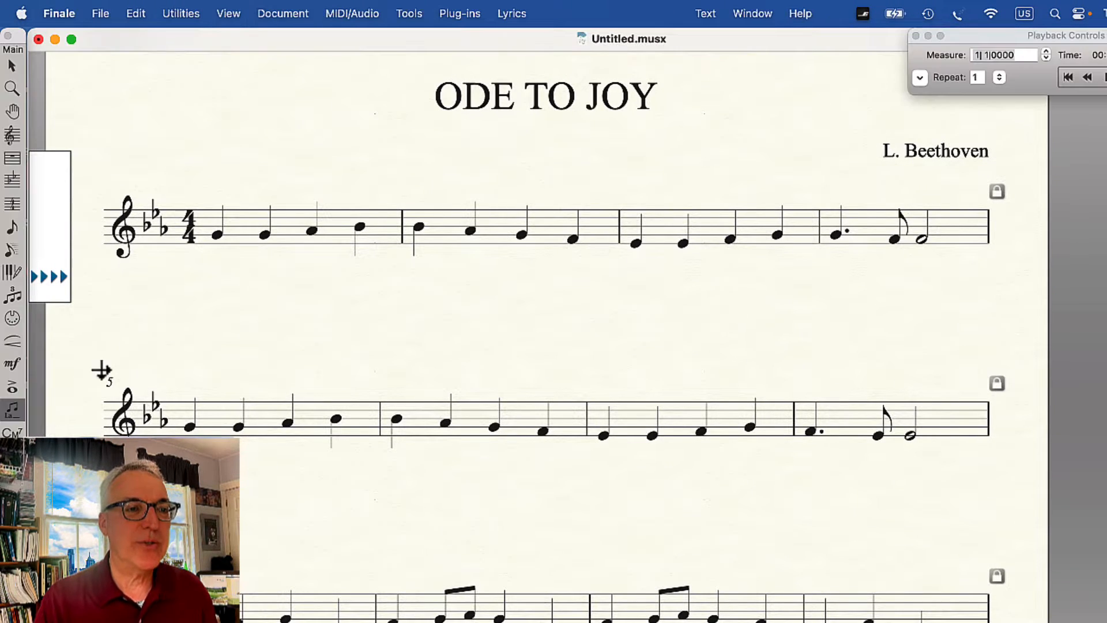
left_click(12, 410)
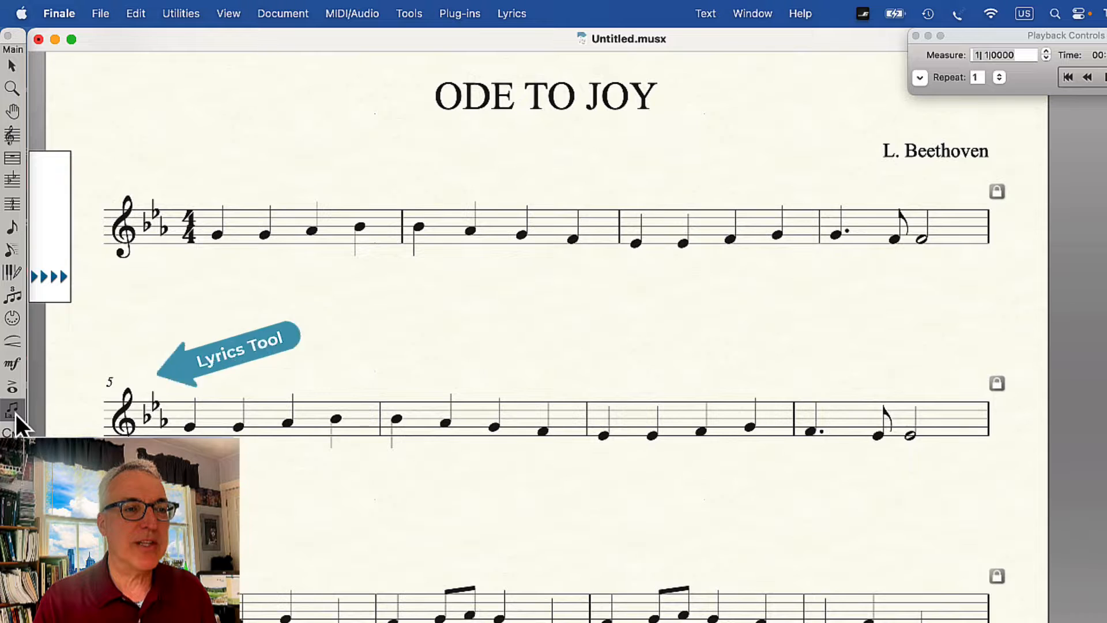
left_click(513, 14)
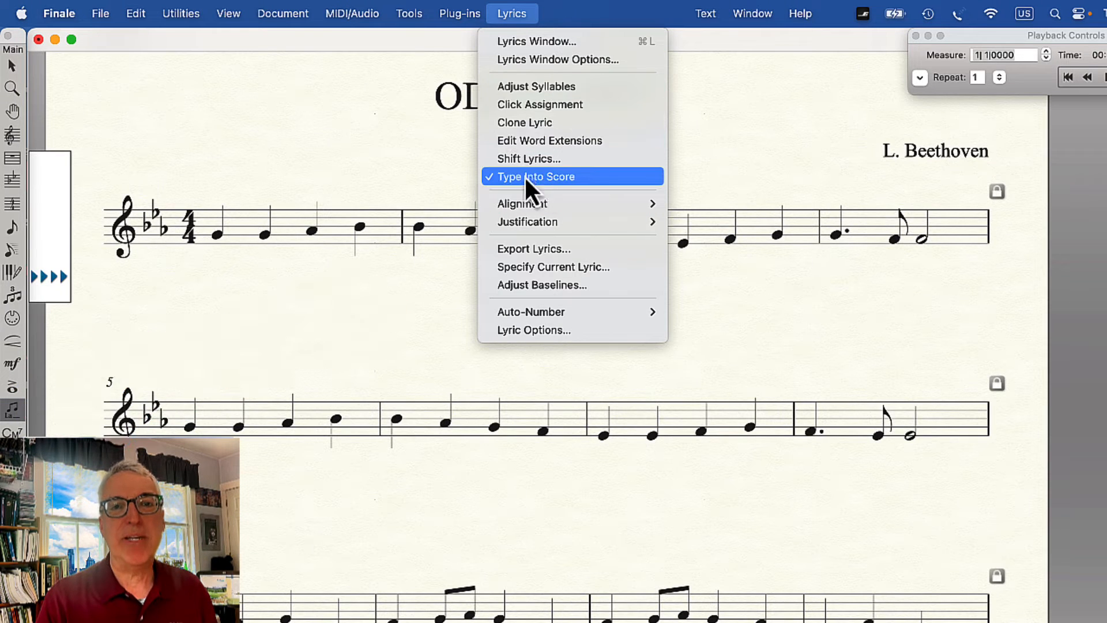
left_click(553, 41)
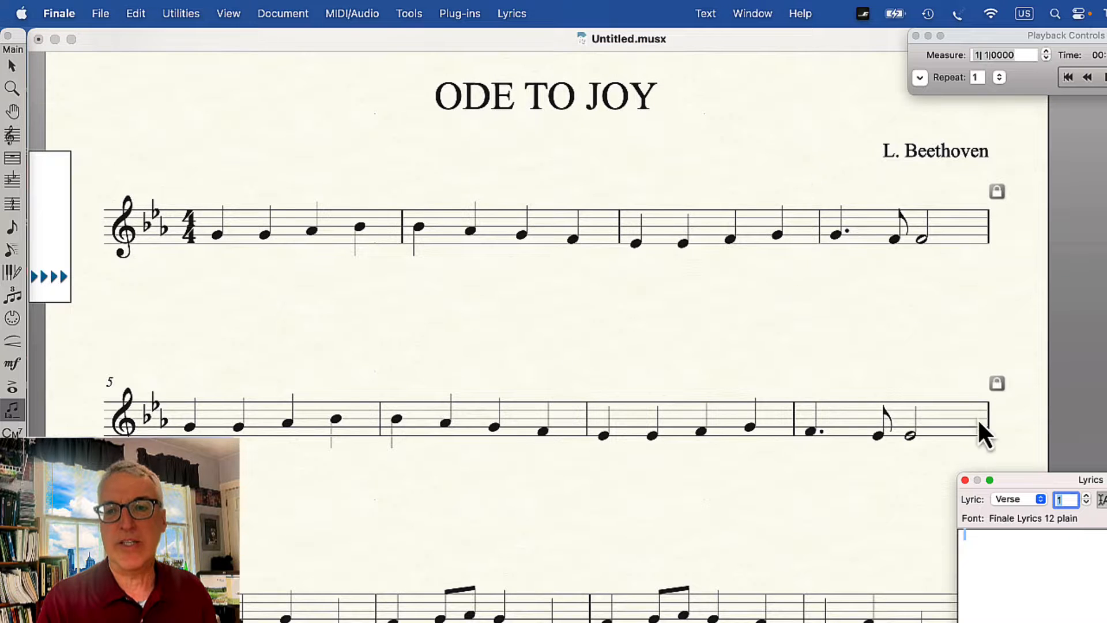
left_click_drag(1030, 483, 587, 168)
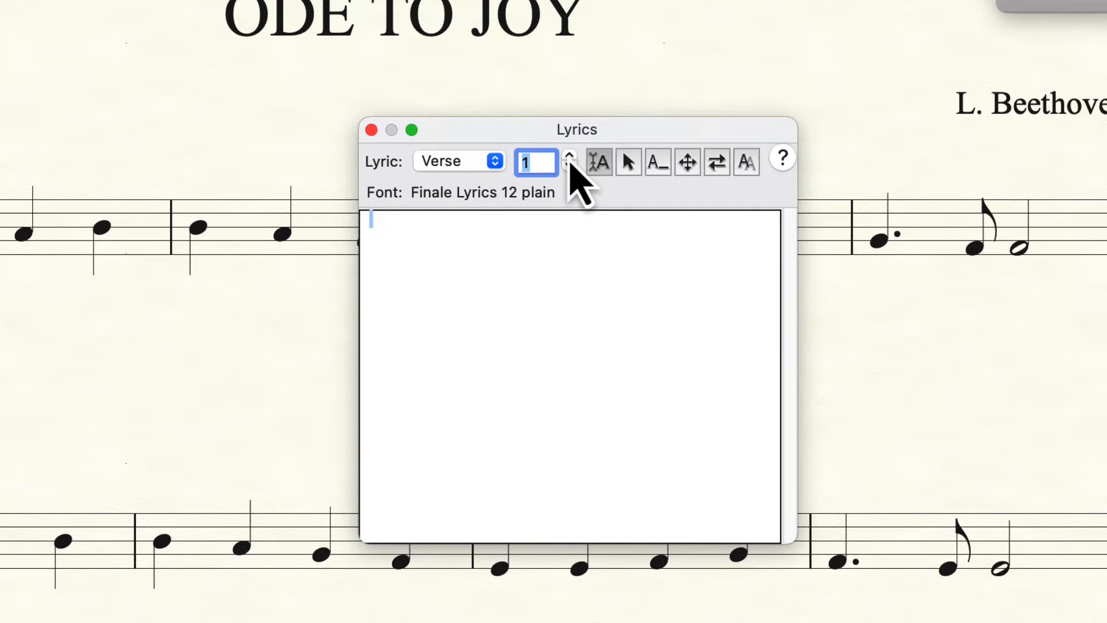
- Look through the Verse 2 and Chorus lyric slots, return to Verse, and close the Lyrics Window
left_click(569, 156)
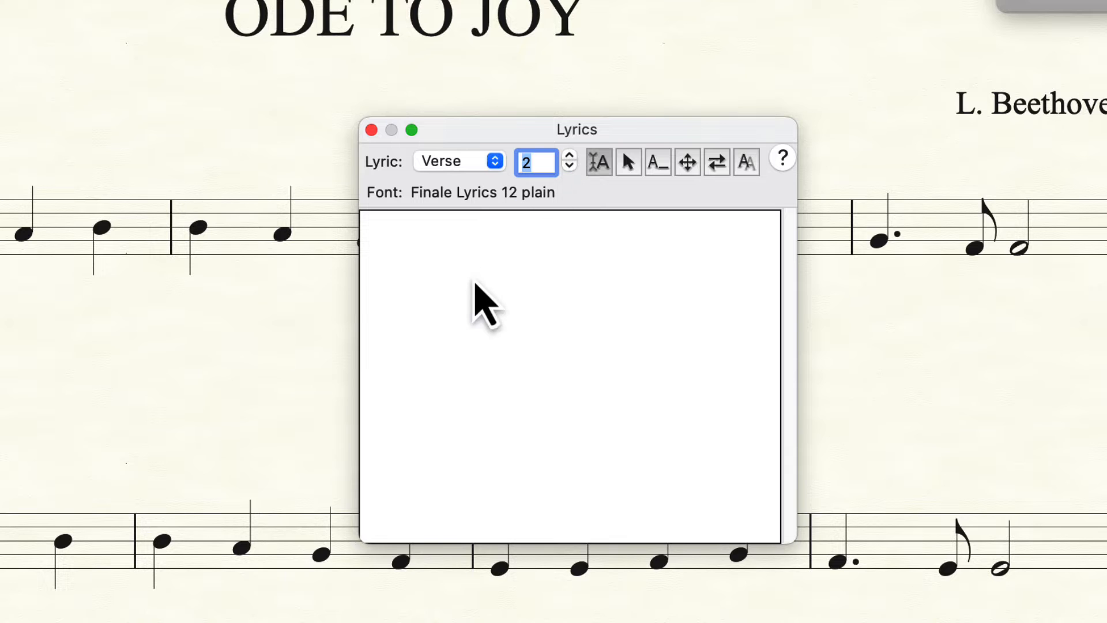
left_click(460, 164)
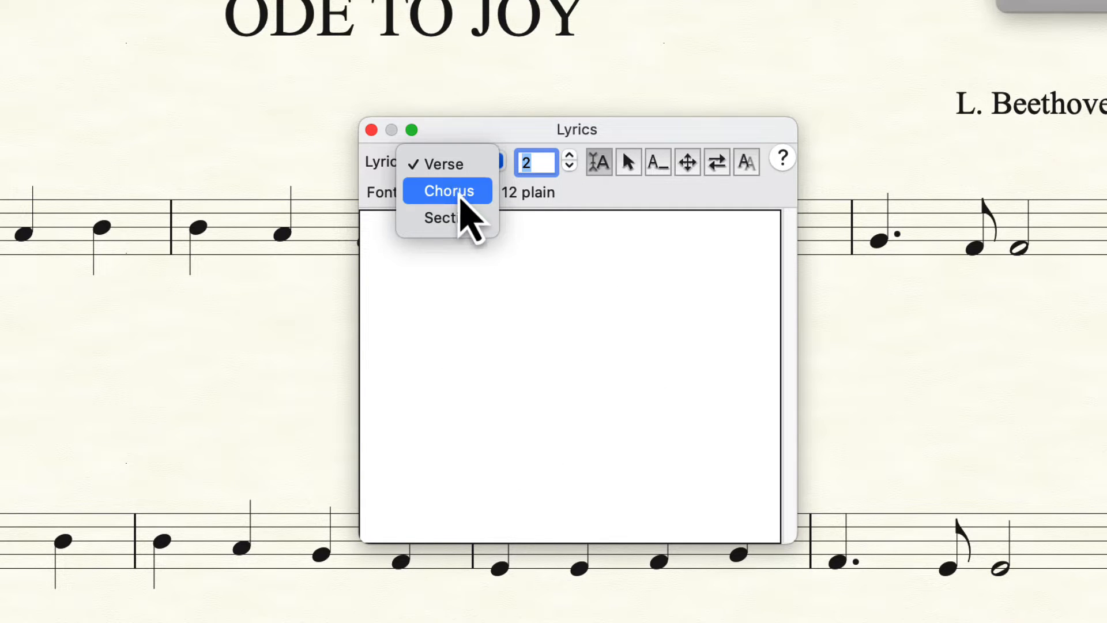
left_click(462, 193)
left_click(569, 166)
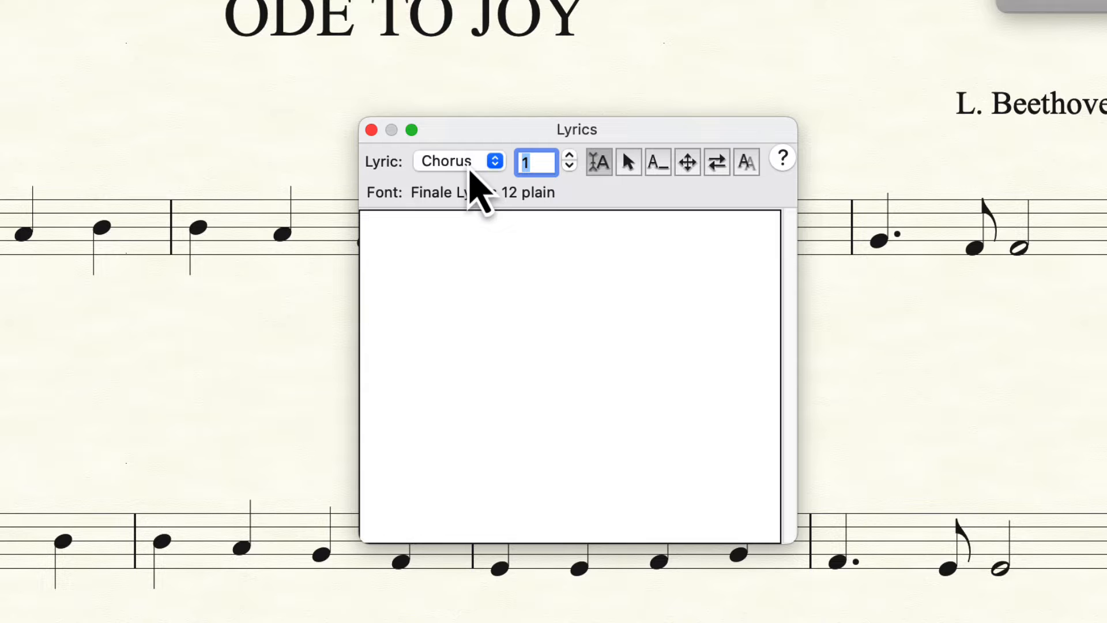
left_click(465, 168)
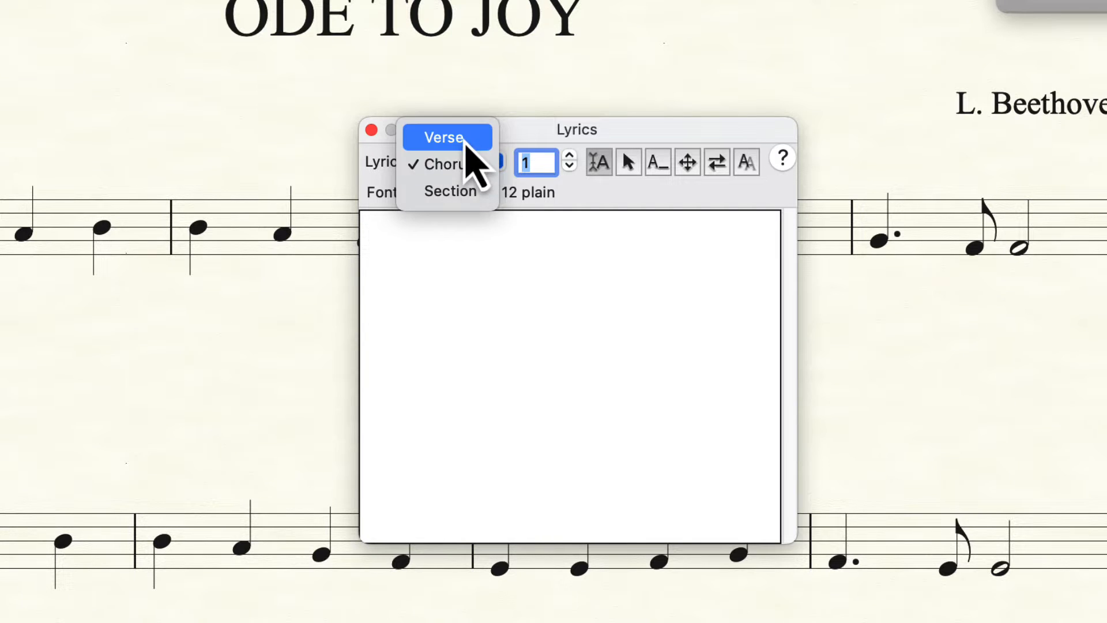
left_click(462, 137)
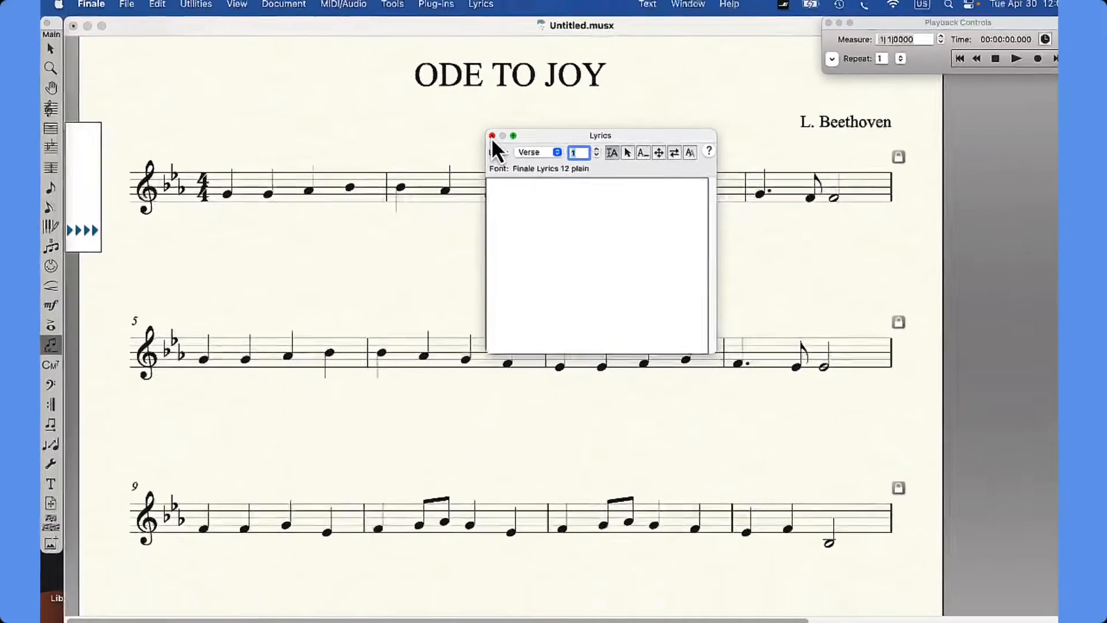
left_click(372, 130)
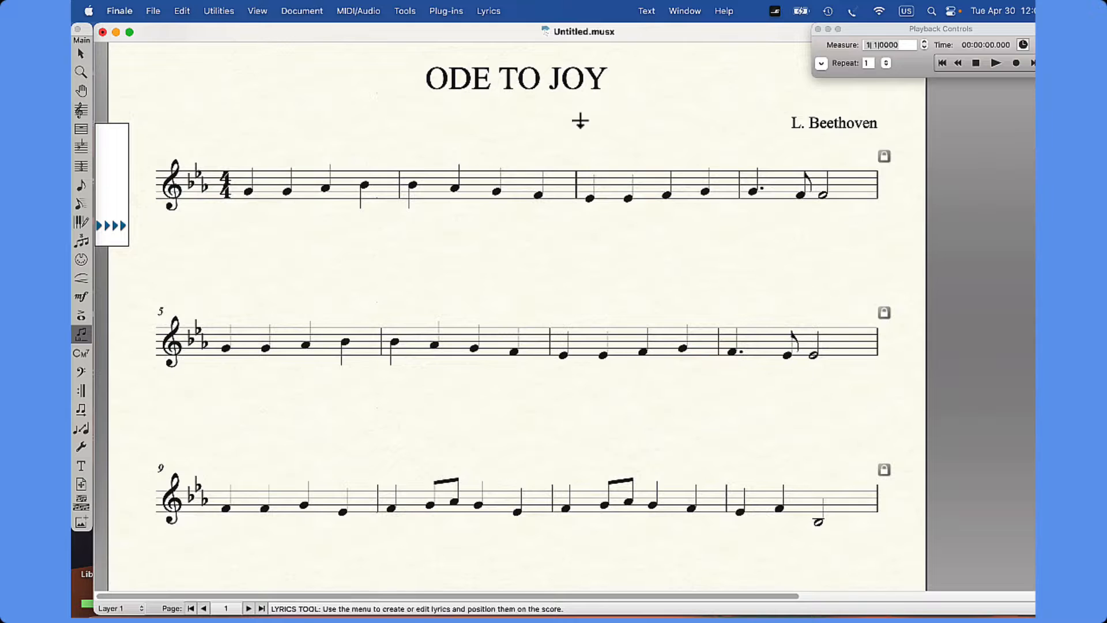
left_click(488, 11)
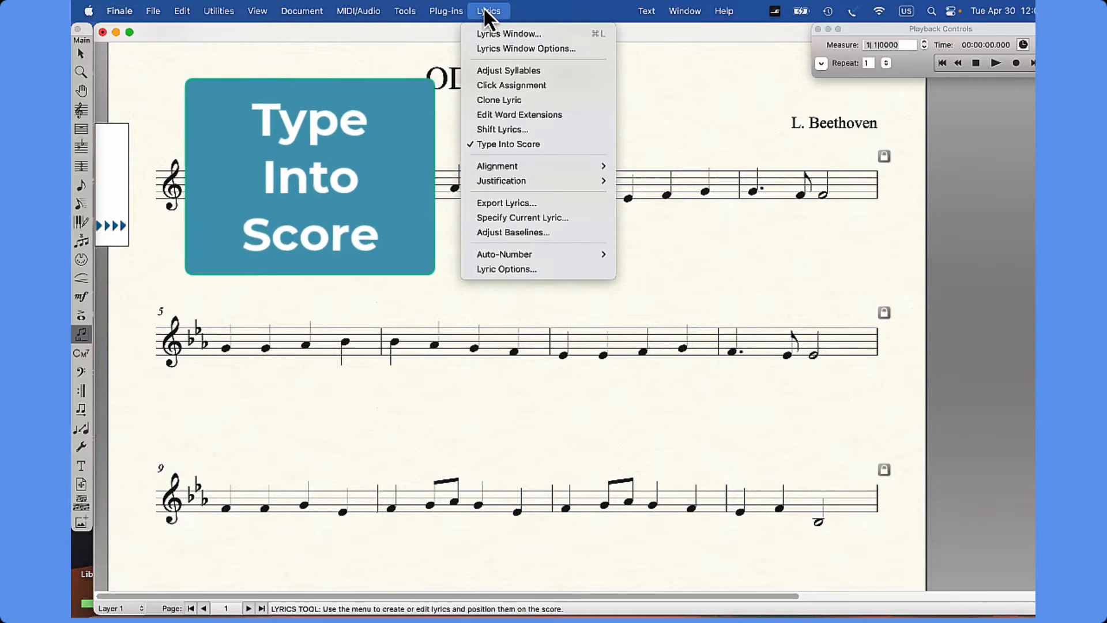
left_click(486, 11)
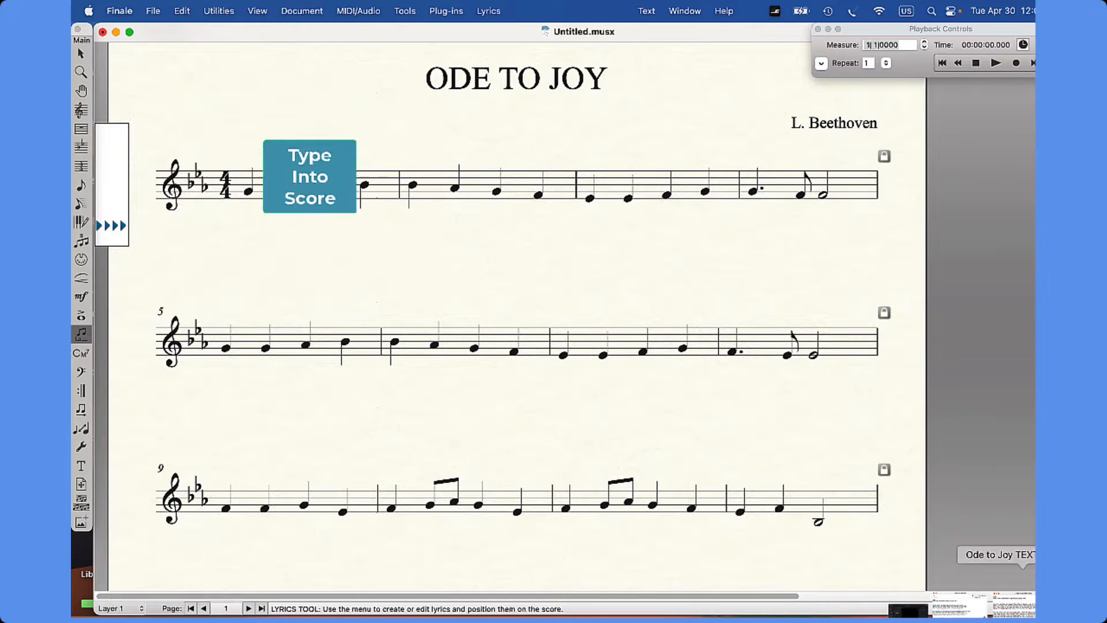
- Open Ode to Joy TEXT 1.txt in TextEdit and hyphenate the first line's words as "Joy-ful, joy-ful" and "a-dore"
left_click(1019, 609)
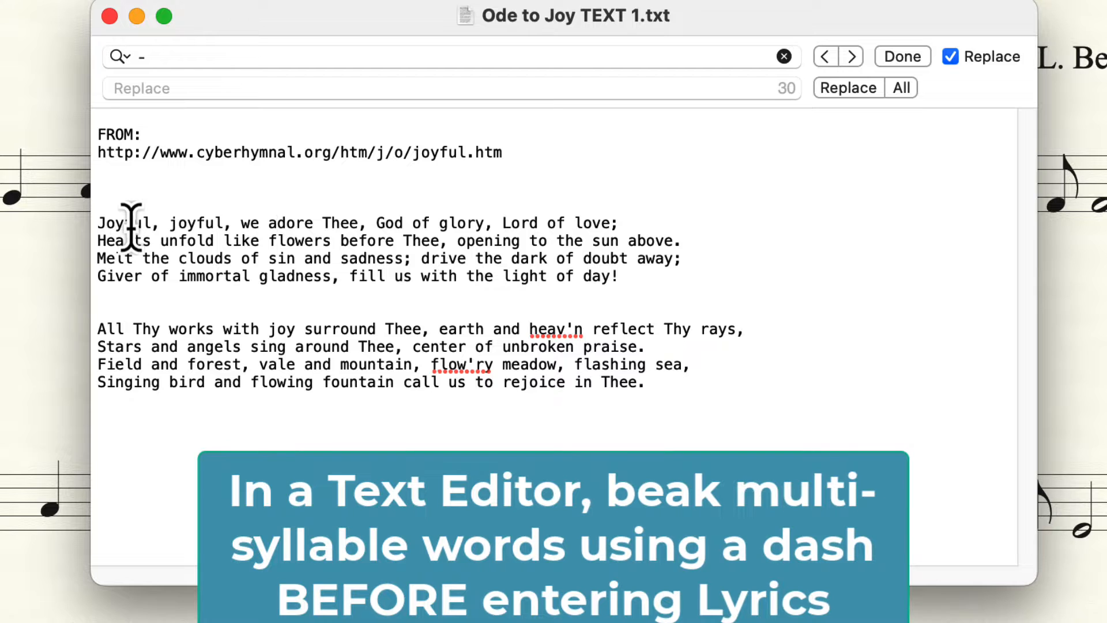
left_click(133, 224)
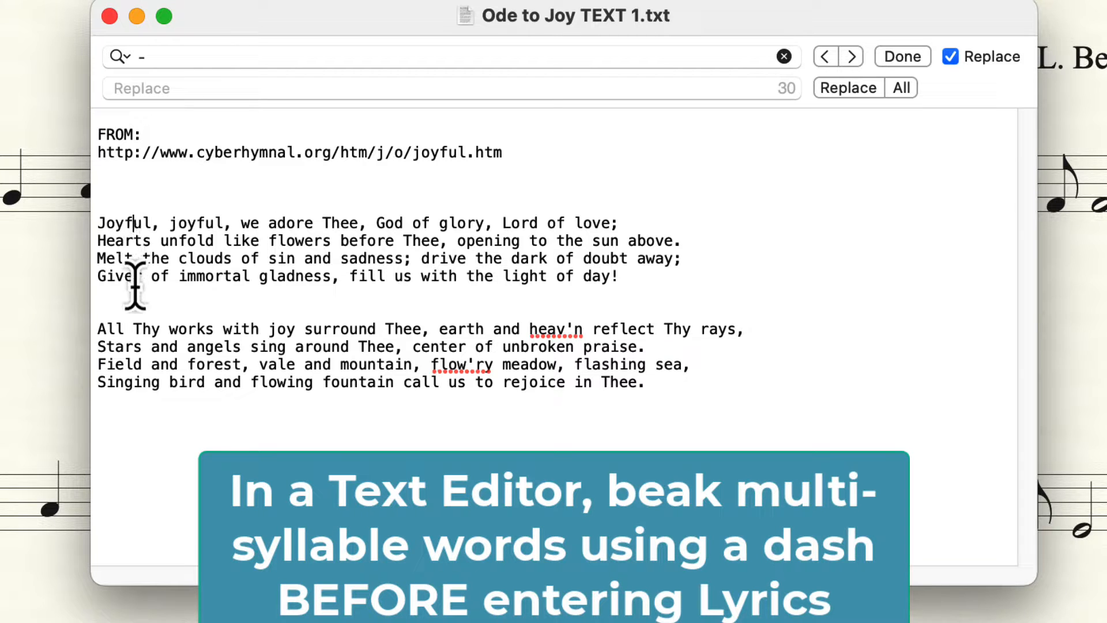
key("Left")
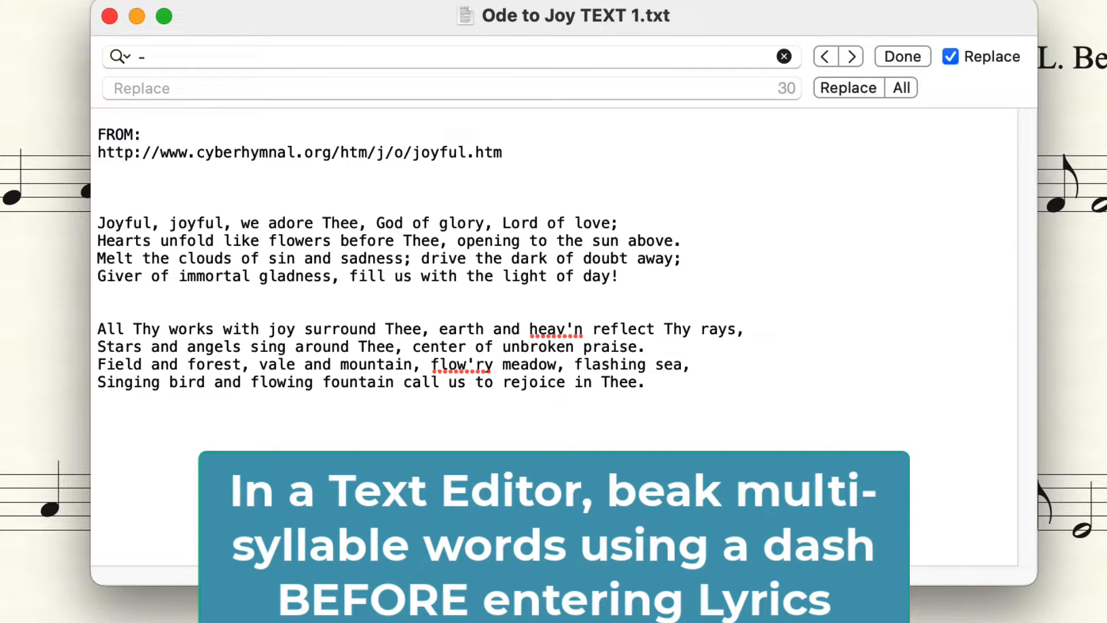
type("-")
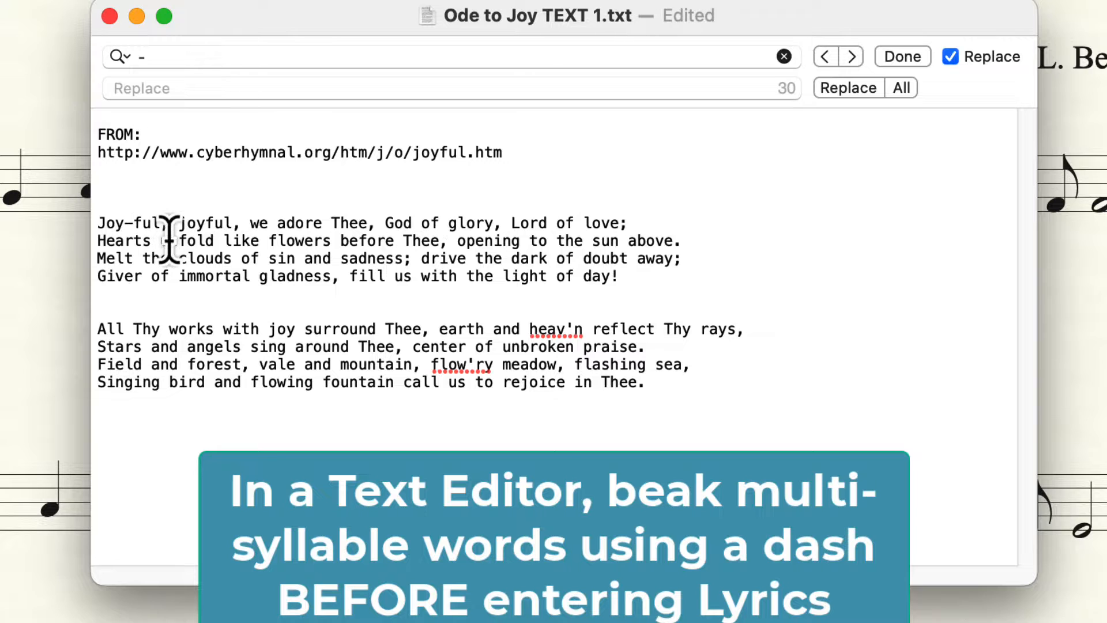
left_click(205, 225)
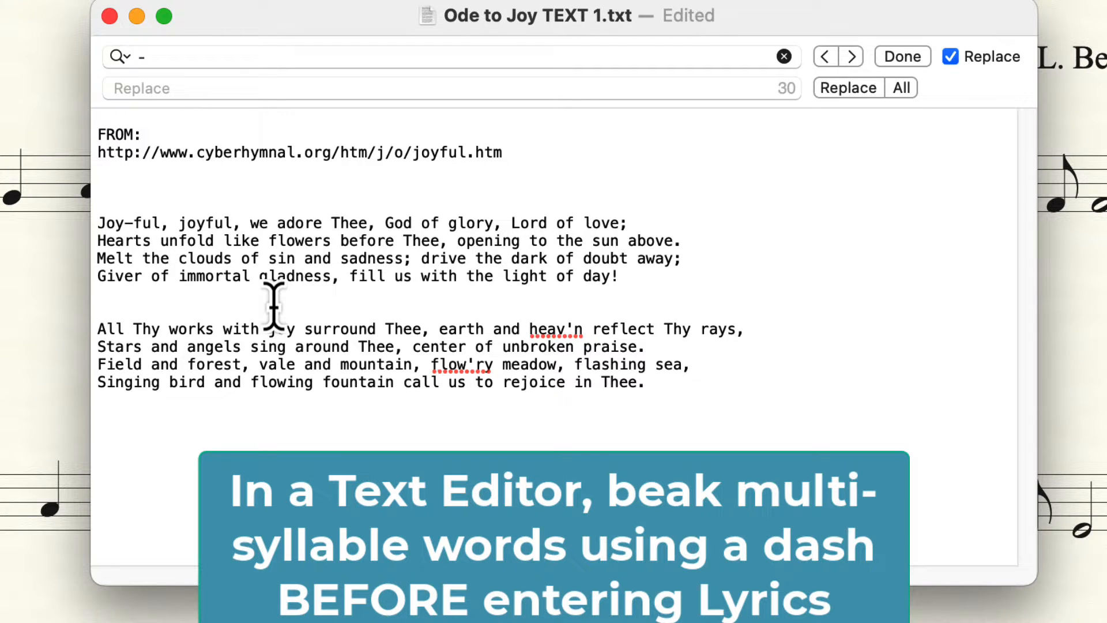
type("-")
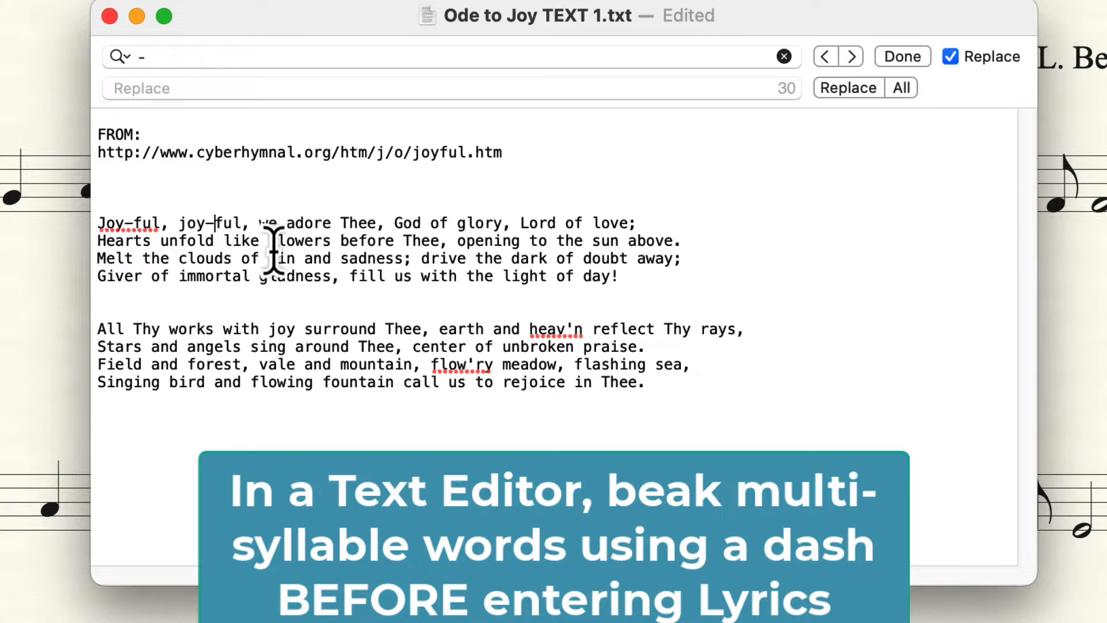
left_click(296, 225)
type("-")
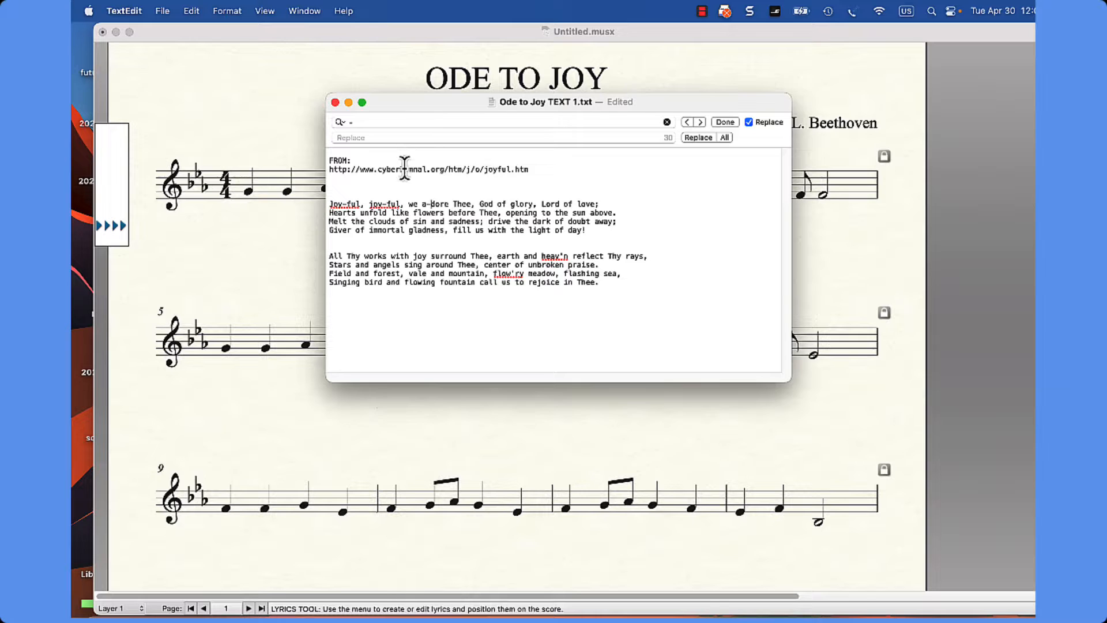
- Minimize Ode to Joy TEXT 1.txt and bring up the fully hyphenated Ode to Joy TEXT 2.txt over the score
left_click(348, 102)
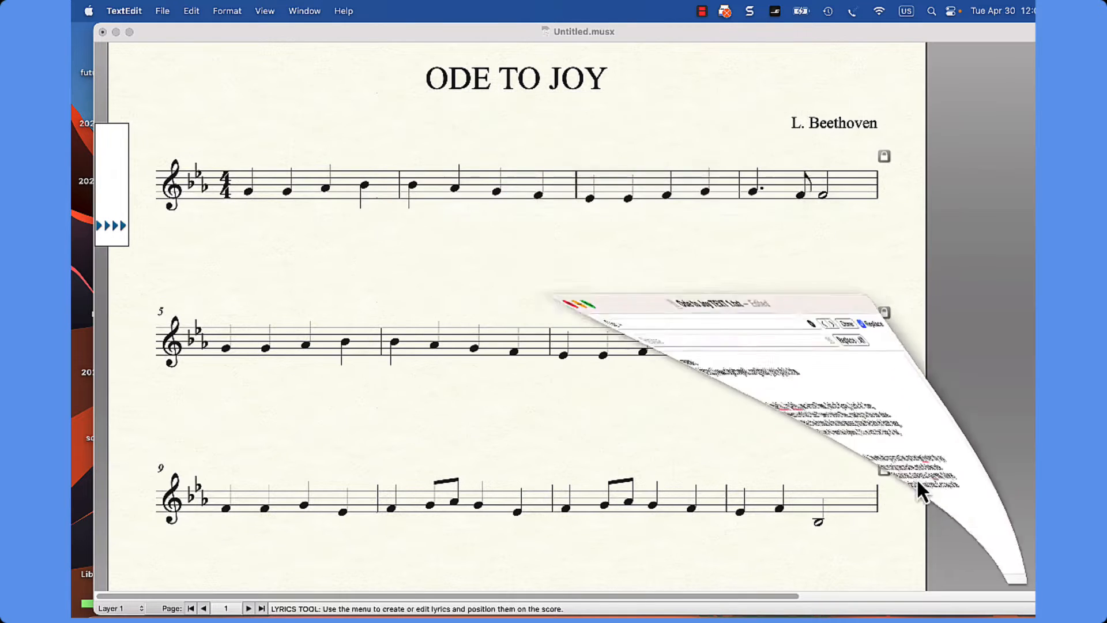
left_click(1003, 600)
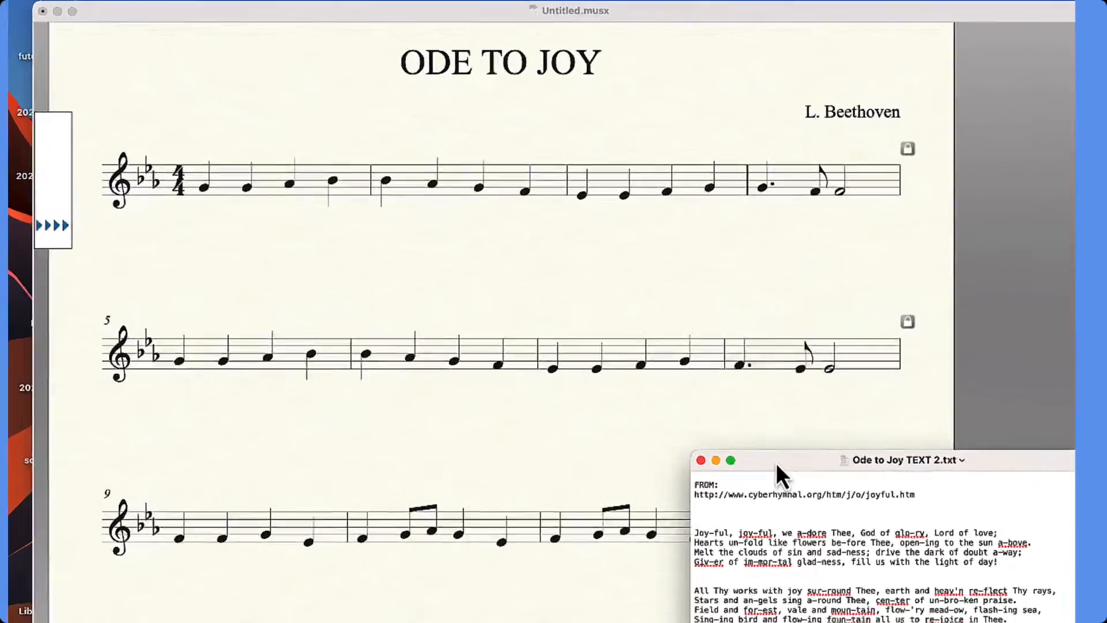
left_click_drag(776, 463, 478, 176)
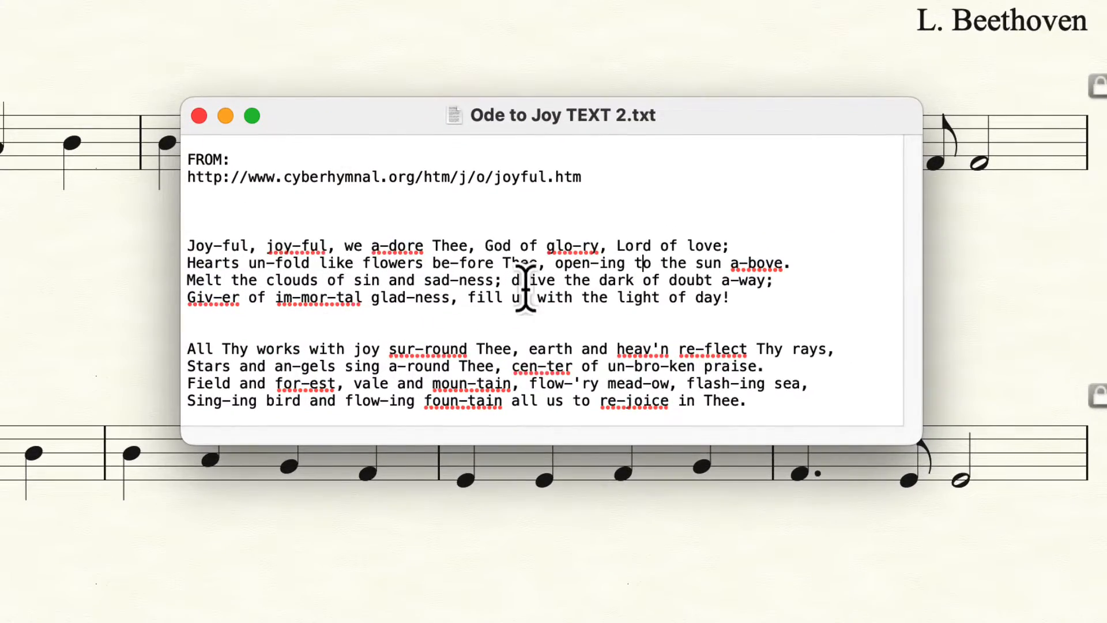
- Move Ode to Joy TEXT 2.txt to the desktop's lower-right corner and shorten the Finale score window so the lyrics can be read below it
left_click_drag(414, 121, 810, 454)
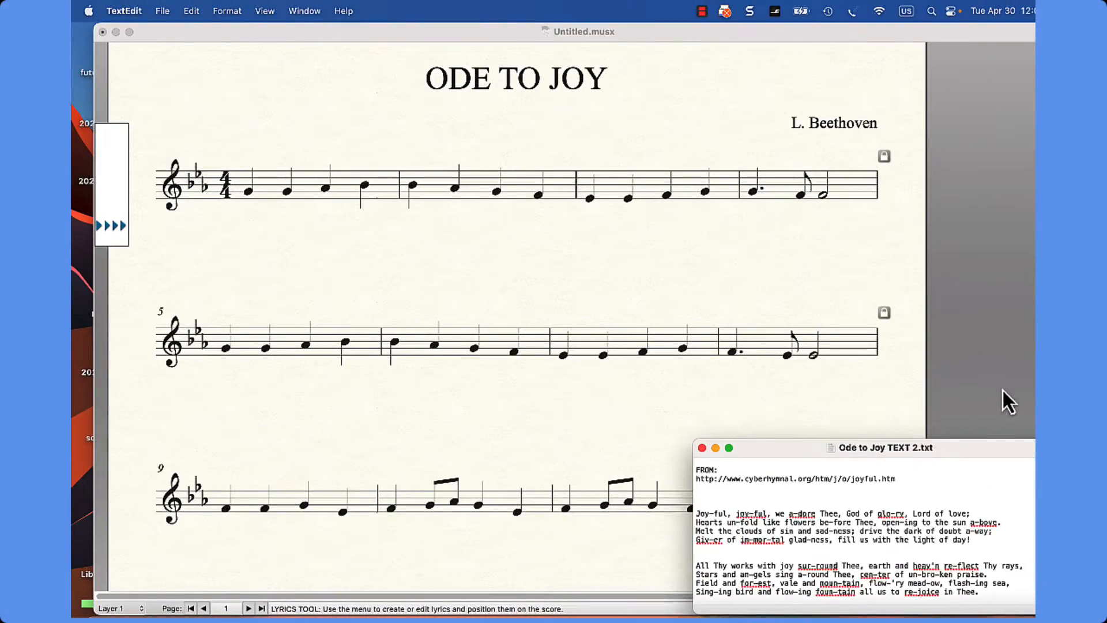
left_click(1003, 392)
left_click_drag(1062, 613, 1071, 503)
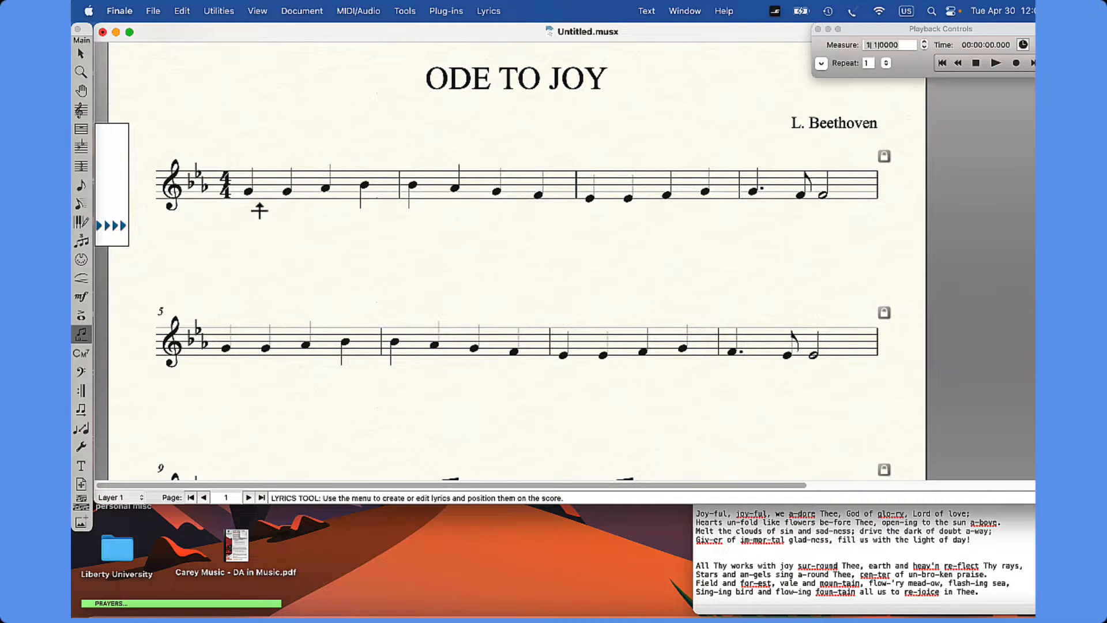
- Using Type Into Score, enter the lyrics "Joy-ful, joy-ful, we a-dore Thee" syllable by syllable under the notes of measures 1 and 2
left_click(481, 14)
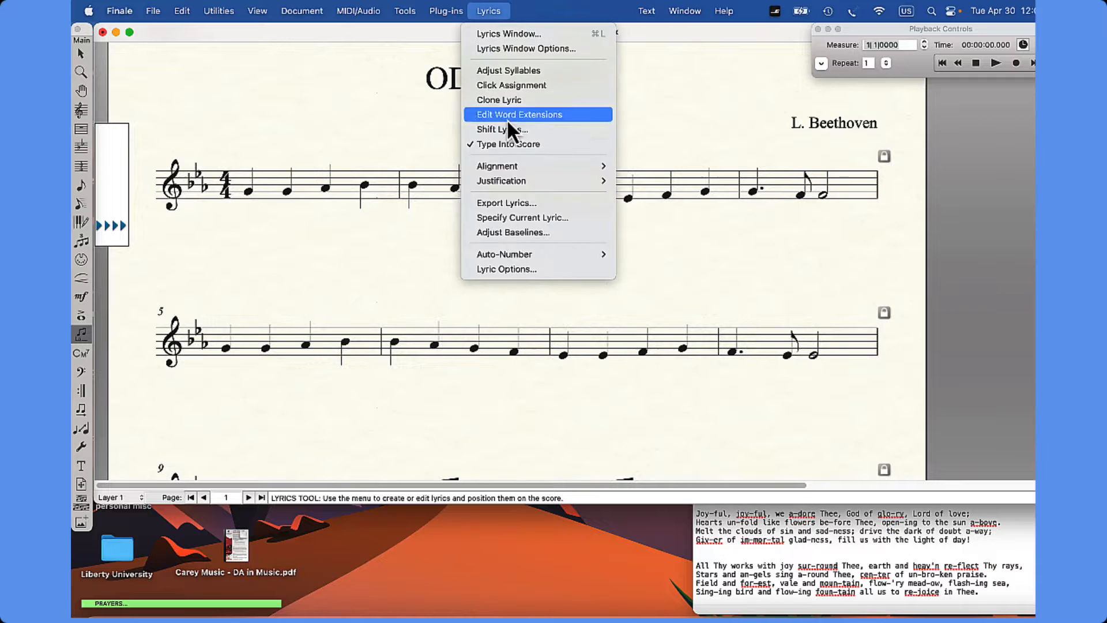
left_click(535, 144)
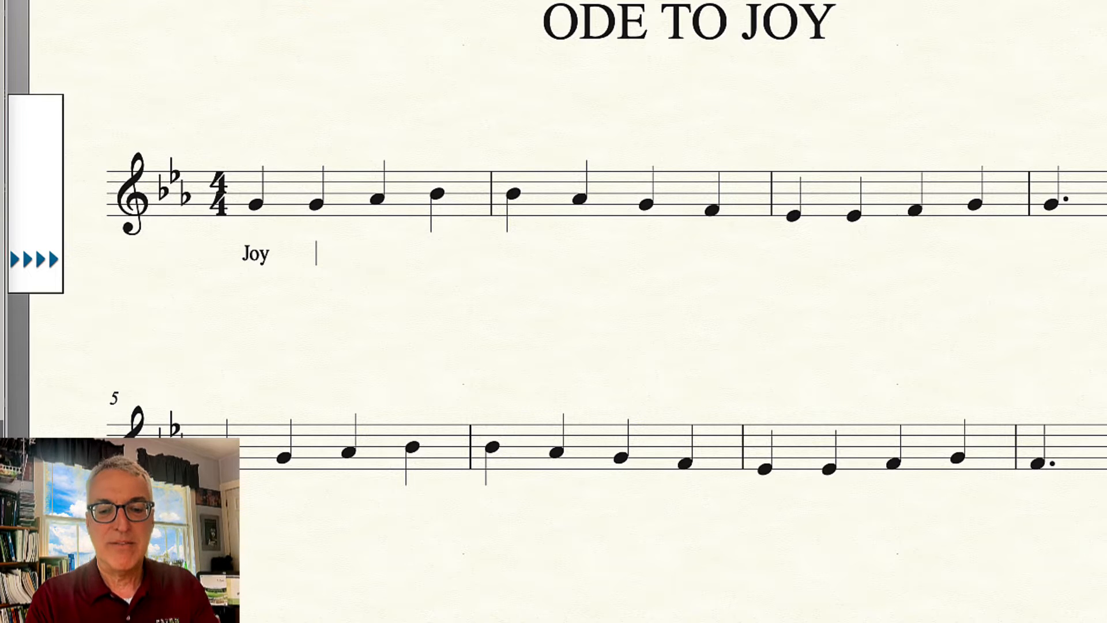
type("ful,")
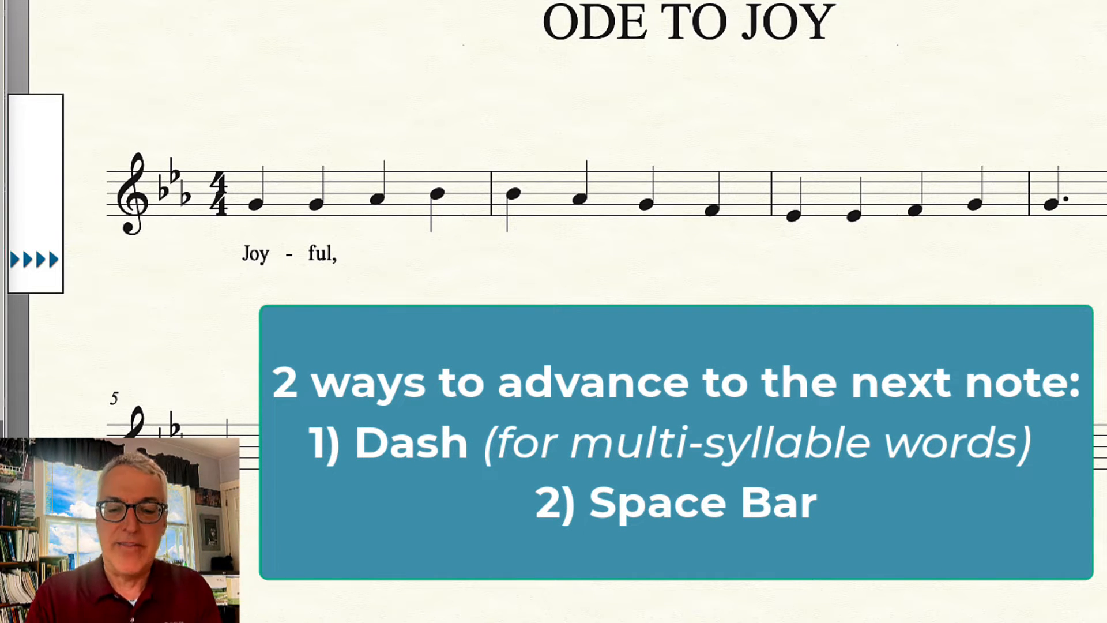
type("oy - fu")
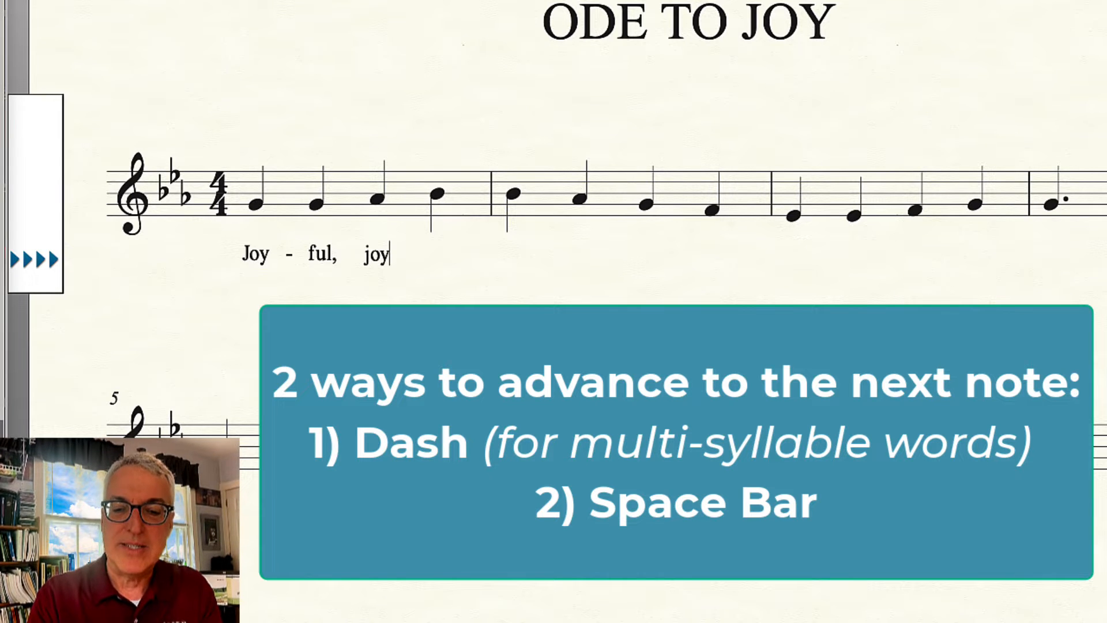
type("l, ")
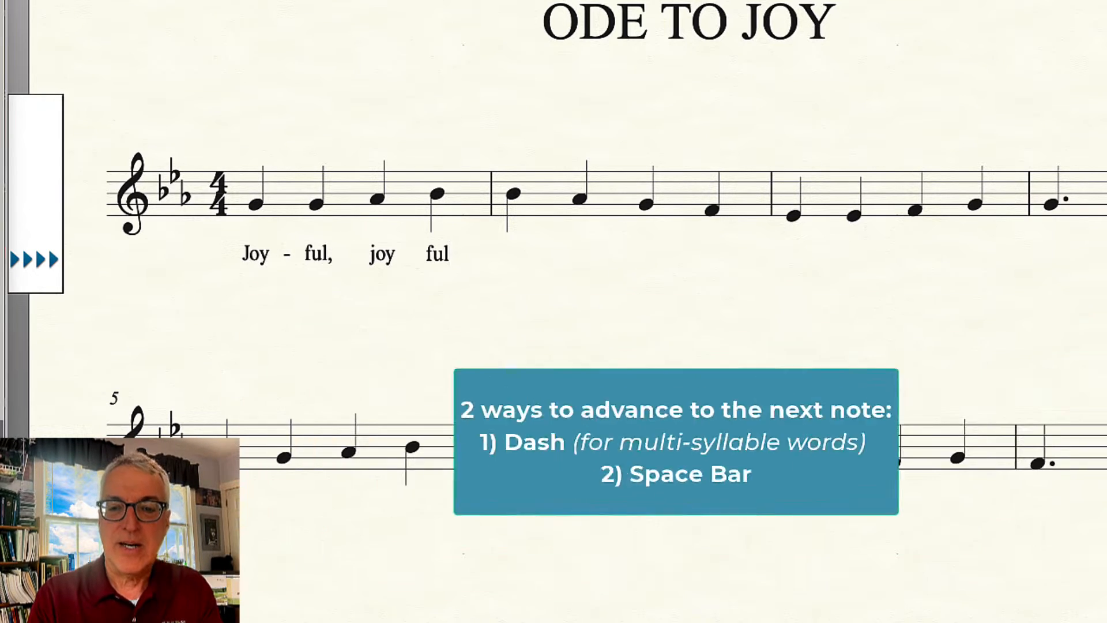
type("we ")
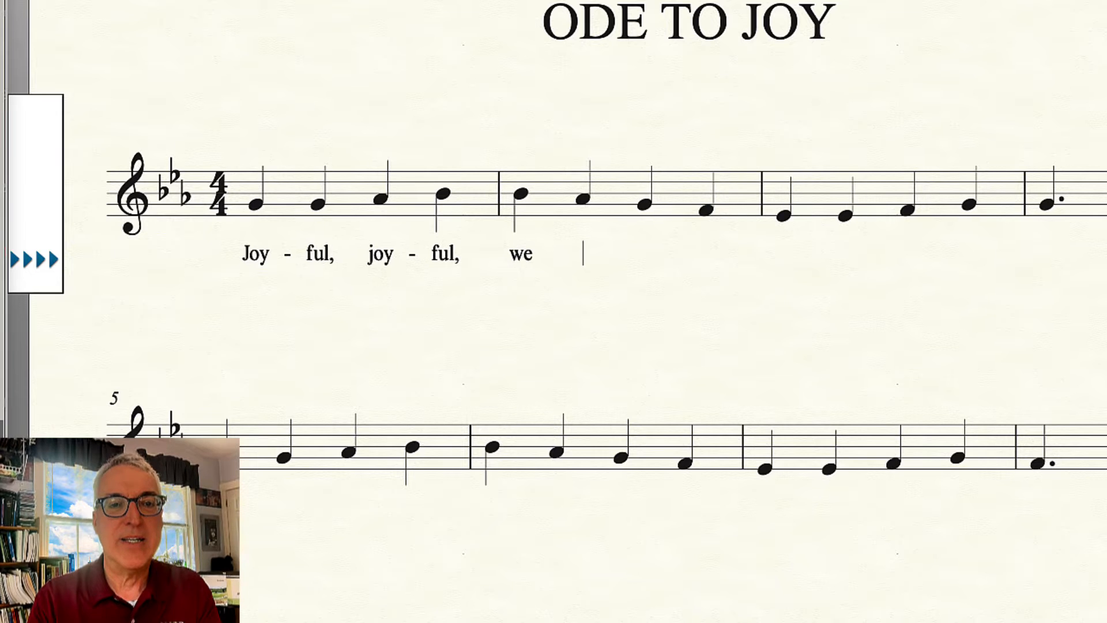
type("a - dore")
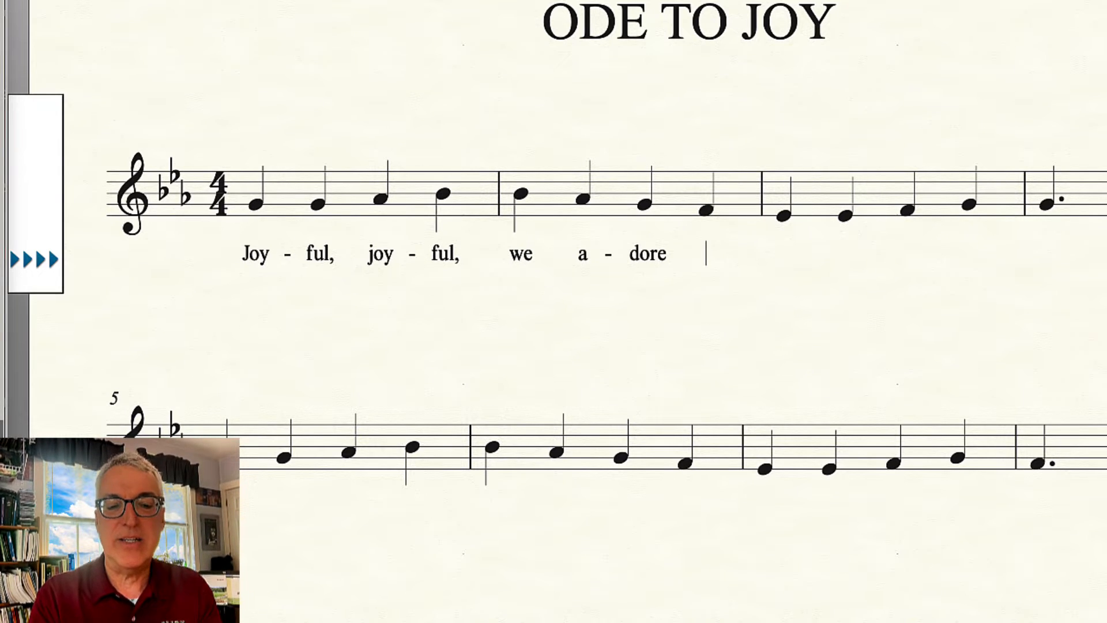
type(" The")
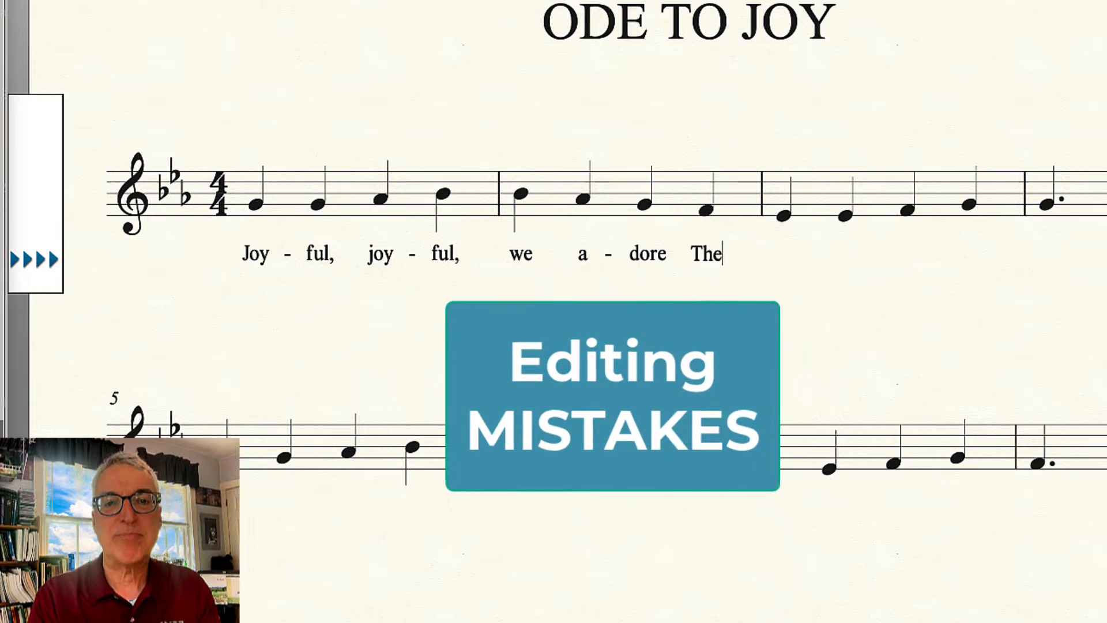
type("e")
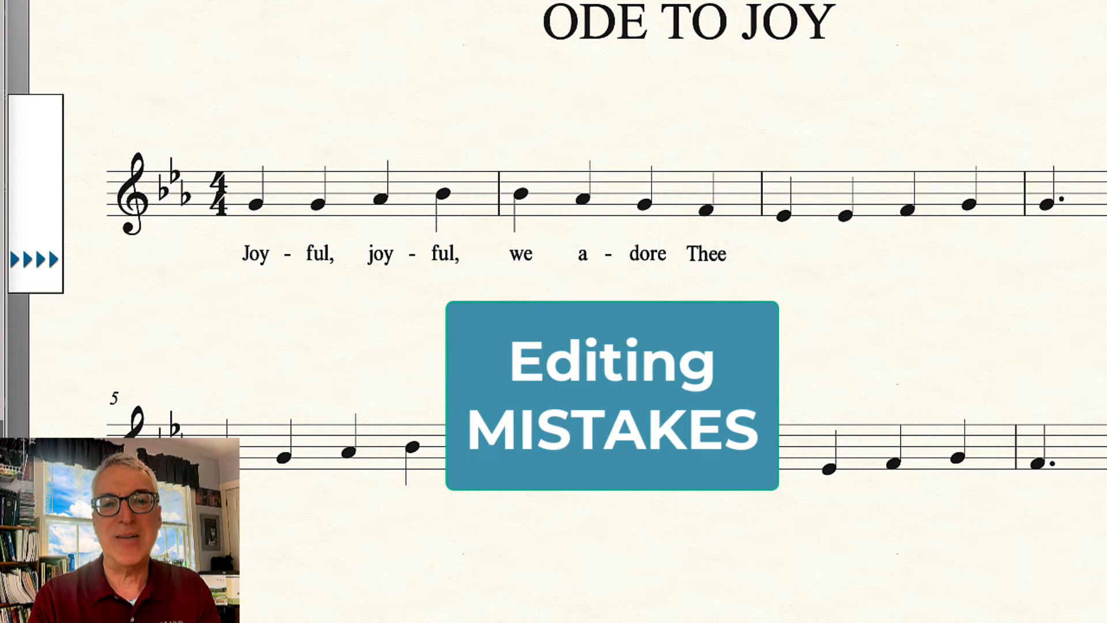
- Change the syllable under the last note of measure 2 to the misspelling "They"
key("BackSpace")
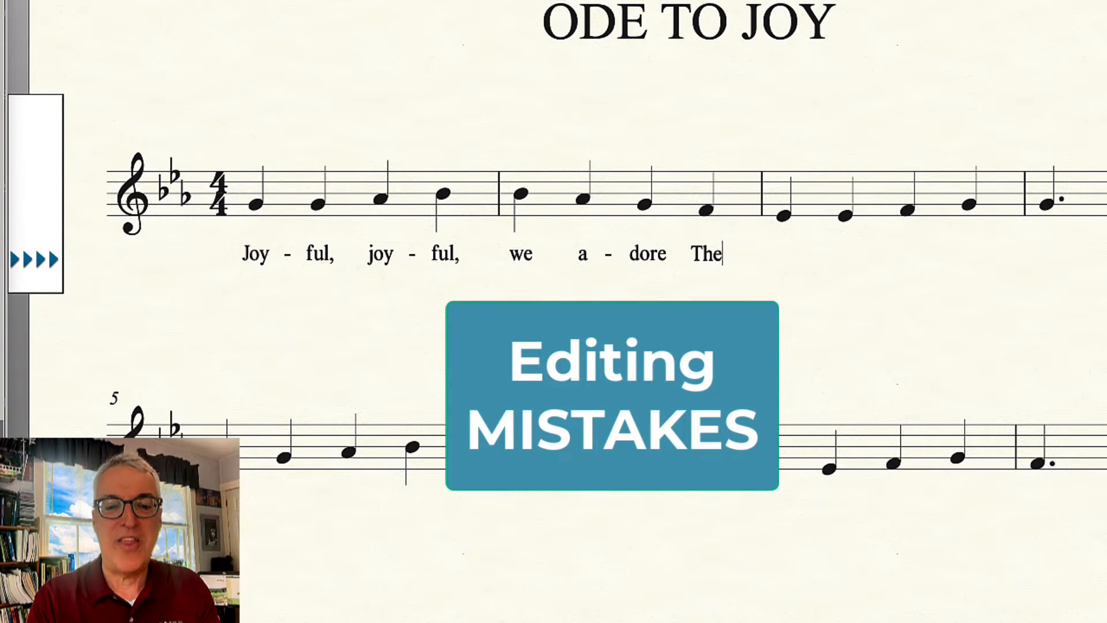
type("y")
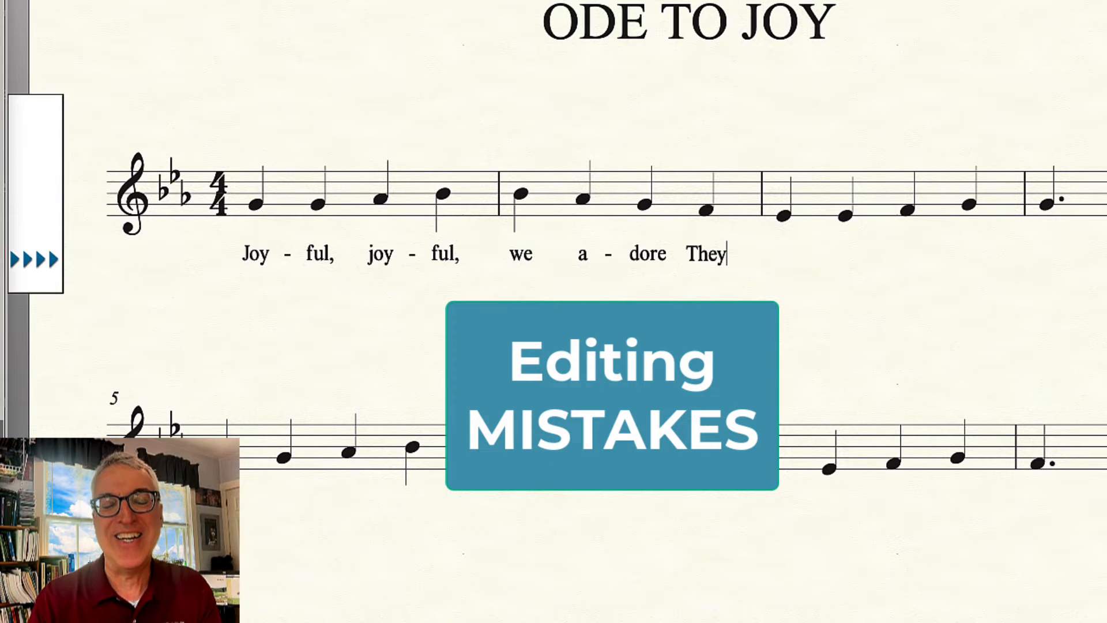
key("space")
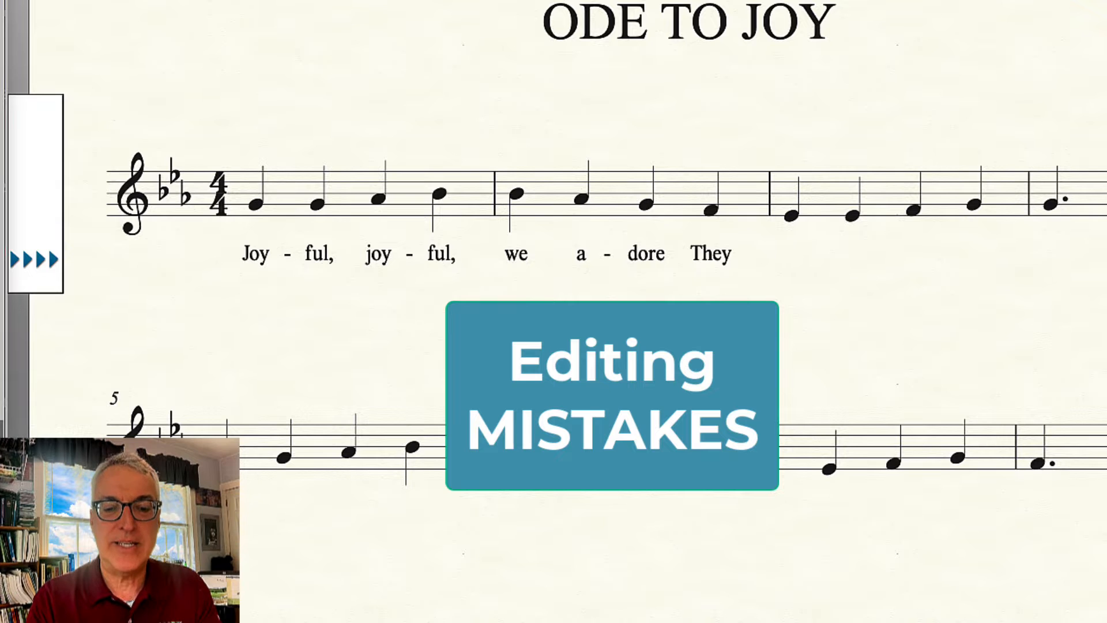
- Enter the lyrics "God of glo-ry" syllable by syllable under the notes of measure 3
type("God")
key("space")
type("of")
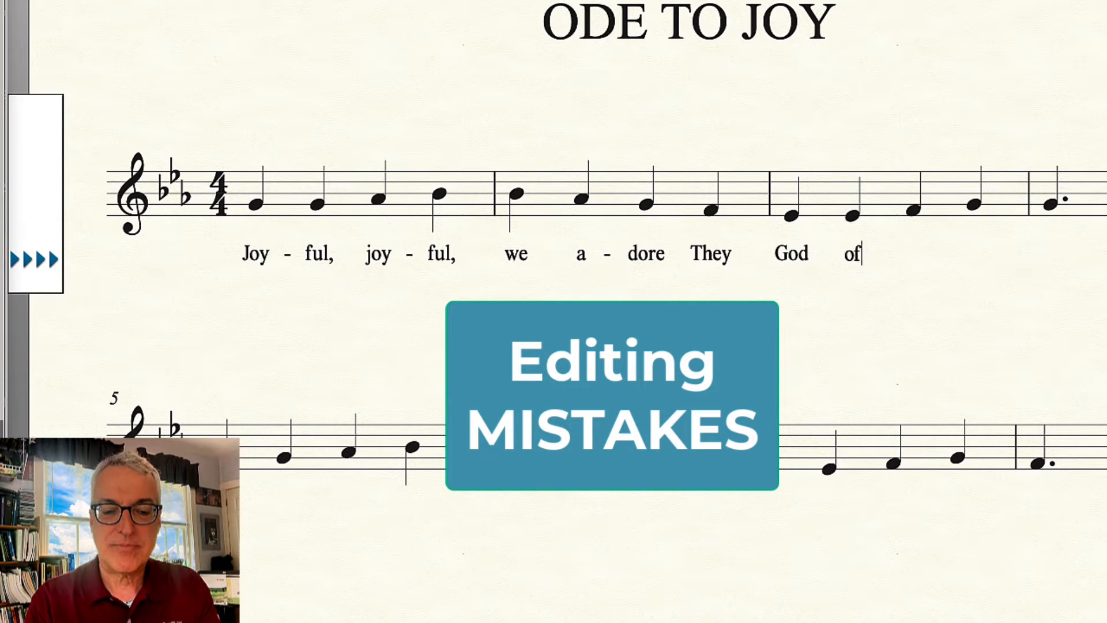
key("space")
type("glo")
key("minus")
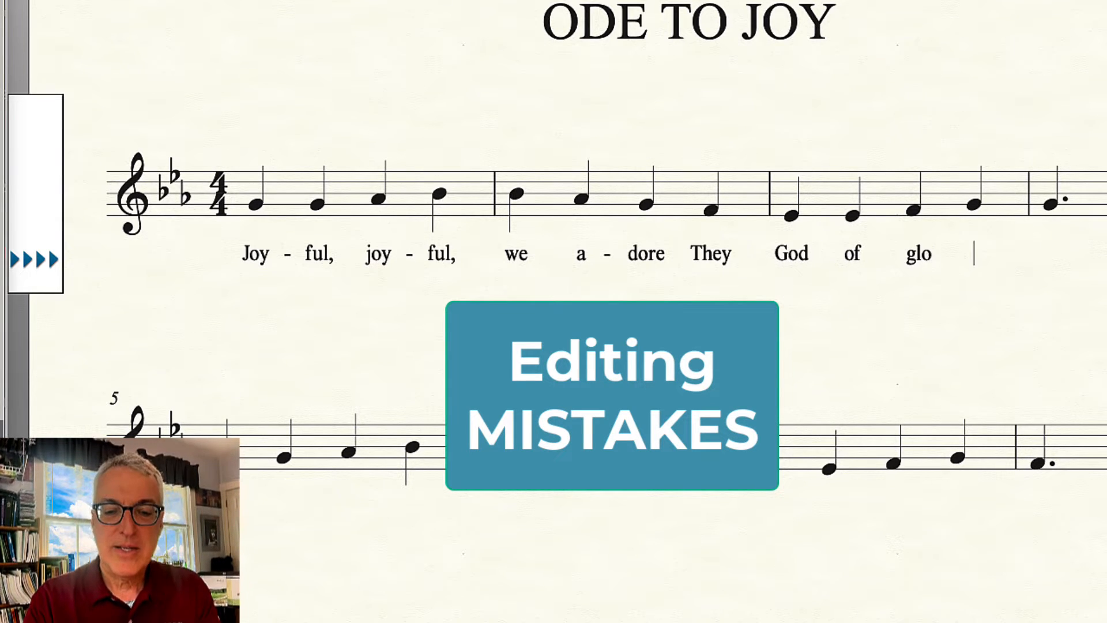
type("ry")
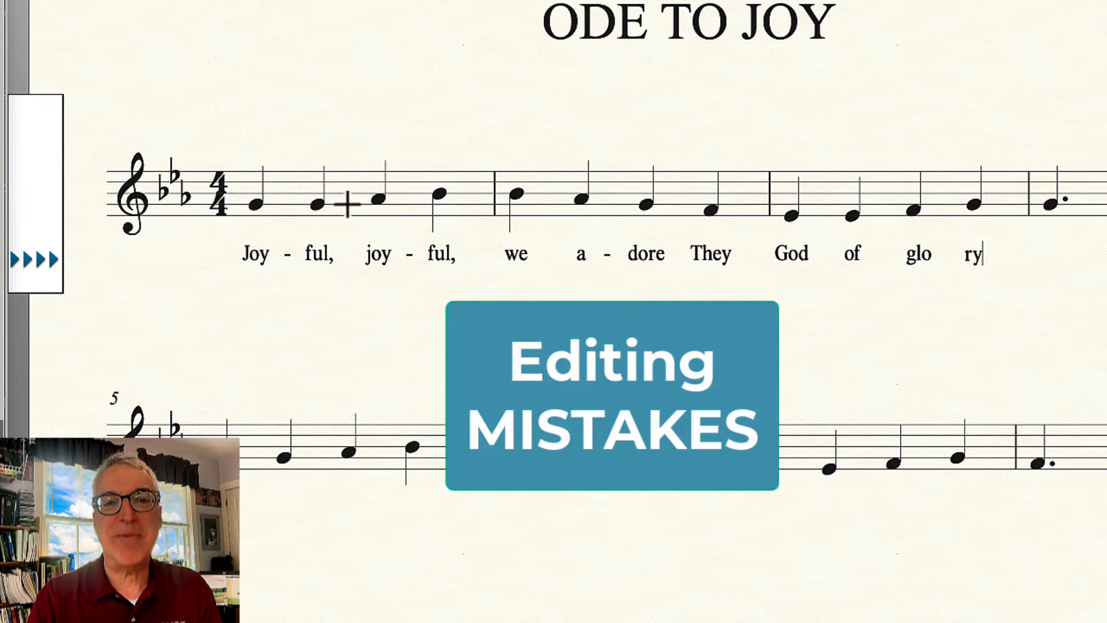
- Correct the misspelled lyric "They" under the last note of measure 2 to "Thee"
left_click(712, 212)
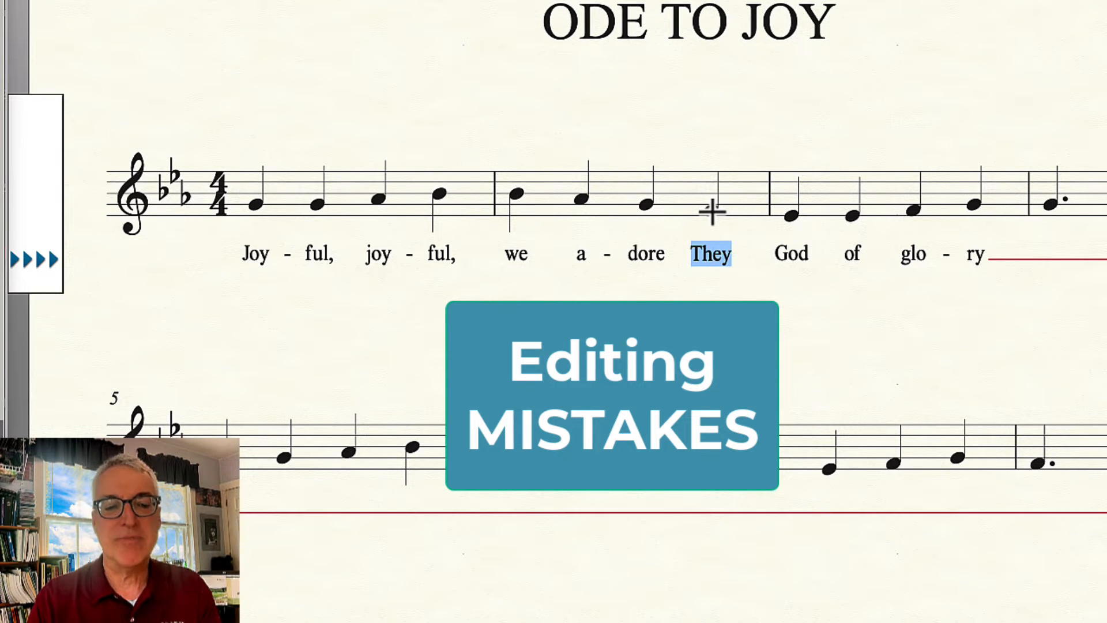
type("Thee")
key("space")
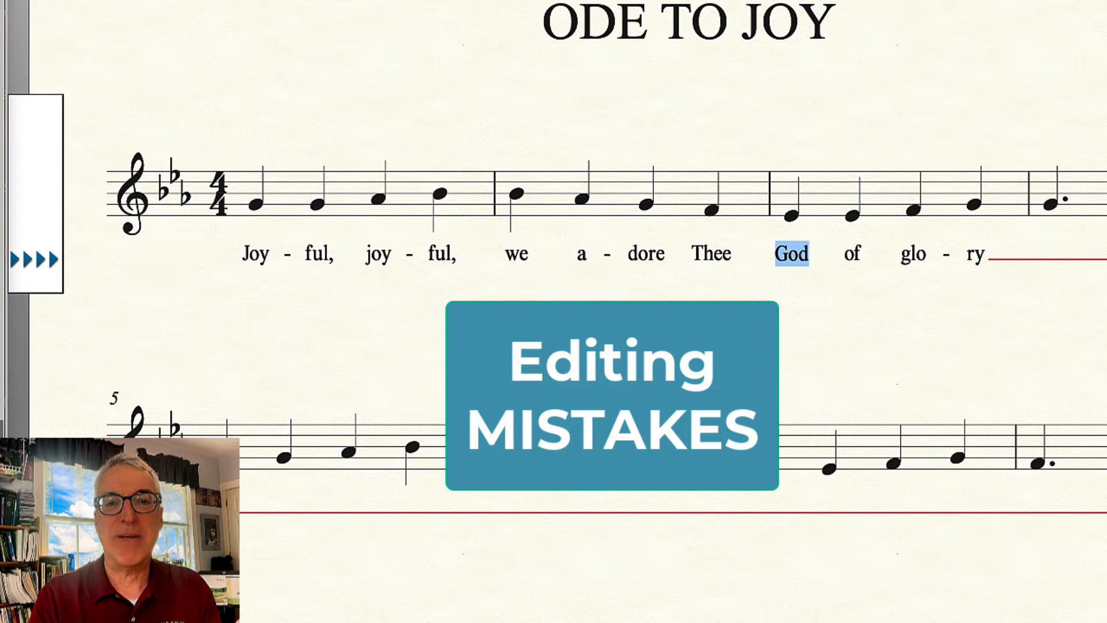
- Replace the syllable under the last note of measure 3 with "ry," to add the missing comma
key("Delete")
key("space")
key("space")
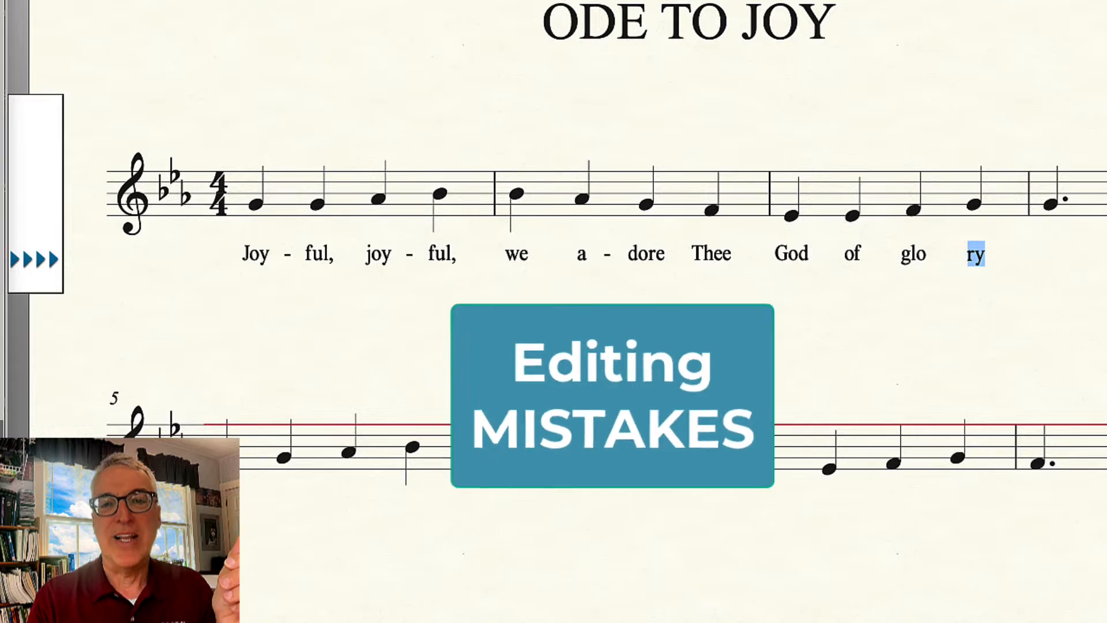
key("space")
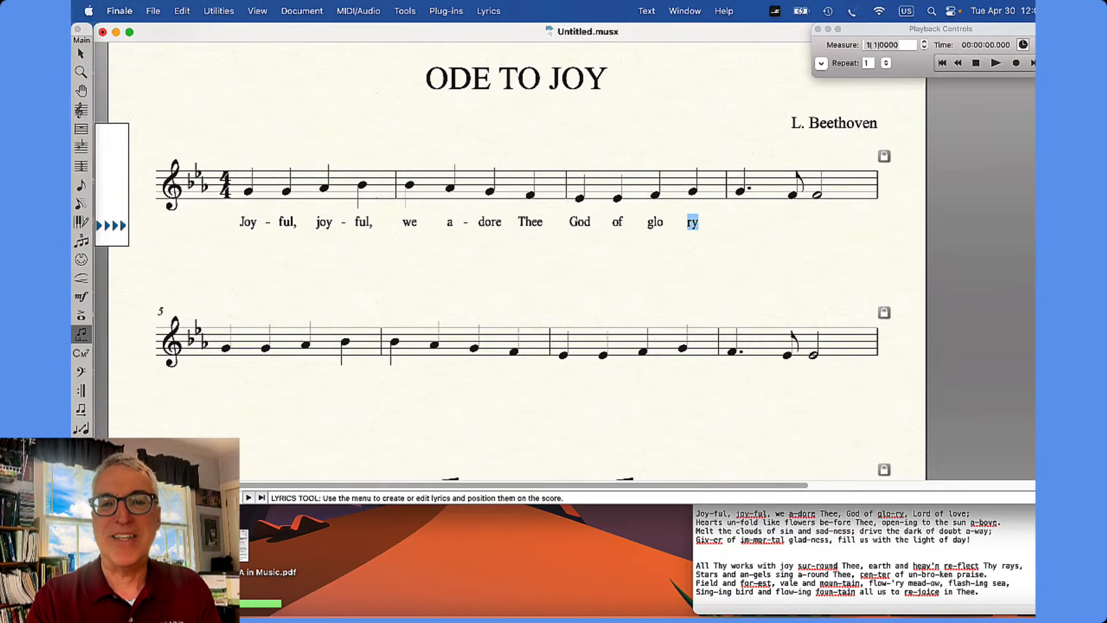
type("ry,")
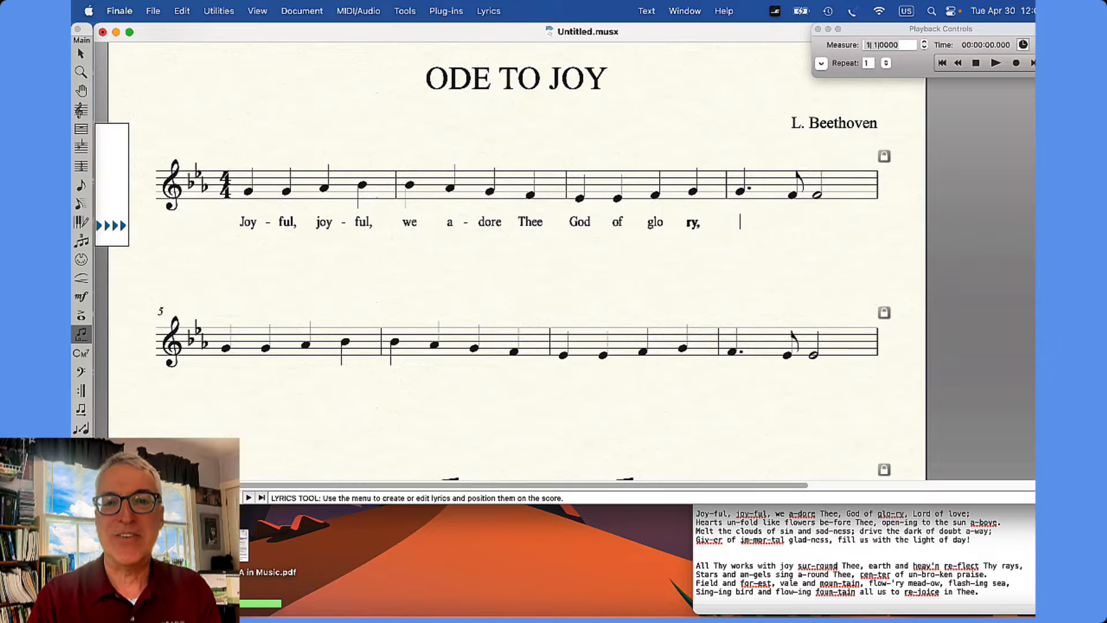
left_click(557, 126)
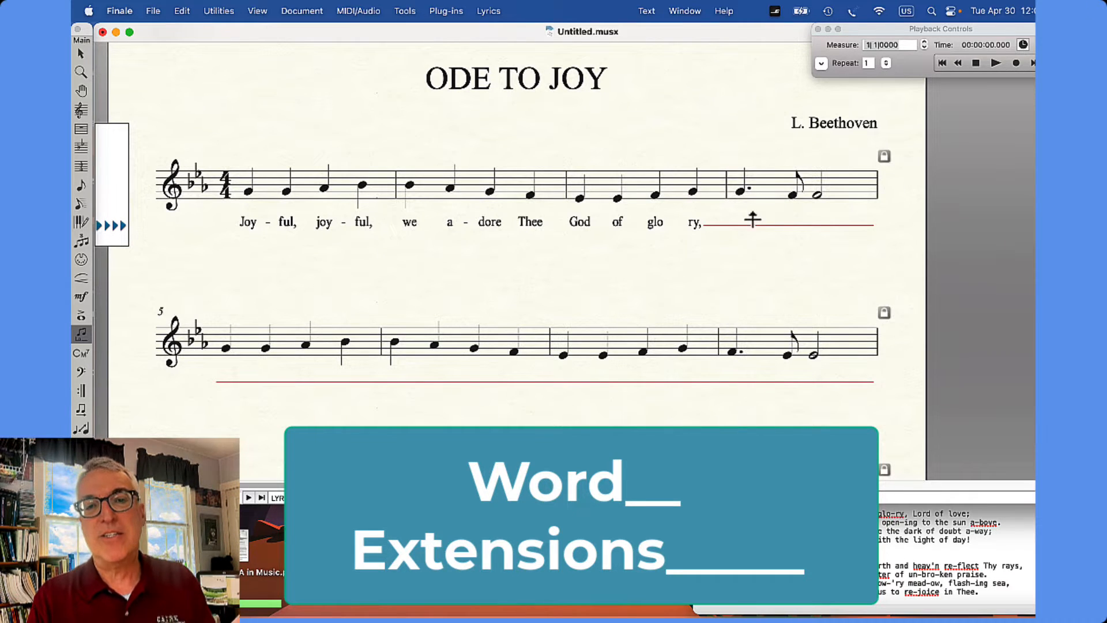
left_click(741, 192)
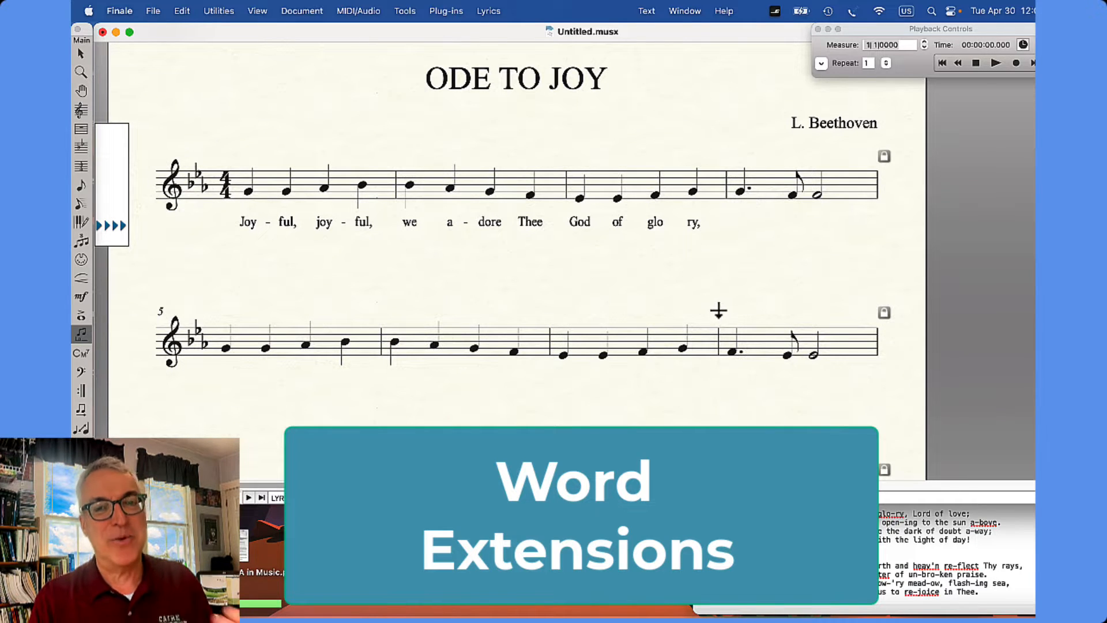
- Turn off Use Smart Word Extensions in the Lyrics category of the Document Options and apply the change
left_click(303, 15)
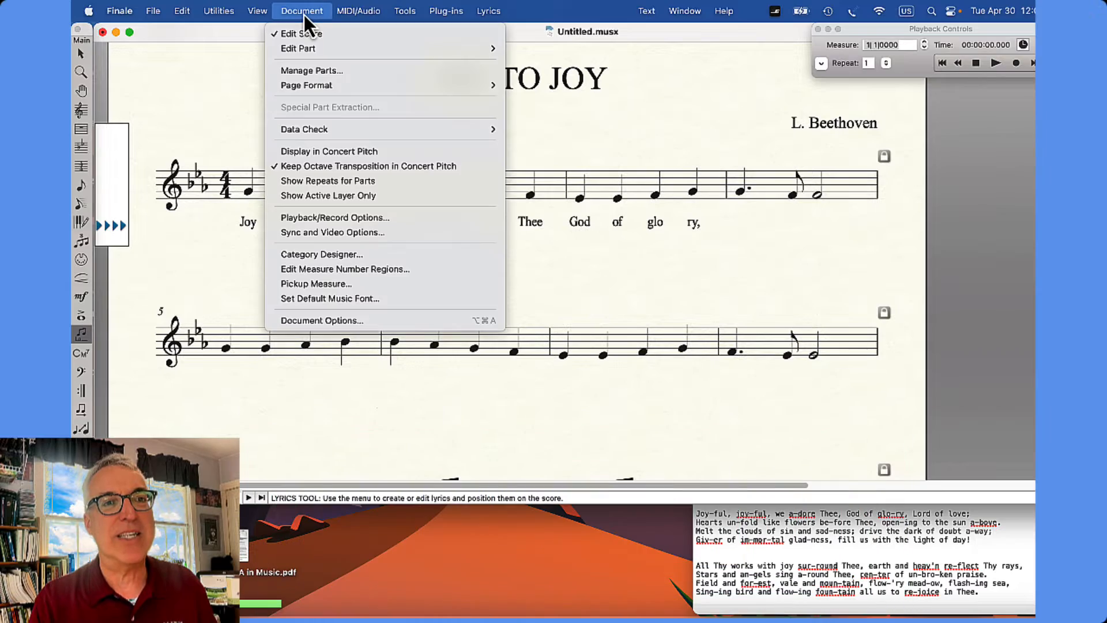
left_click(339, 321)
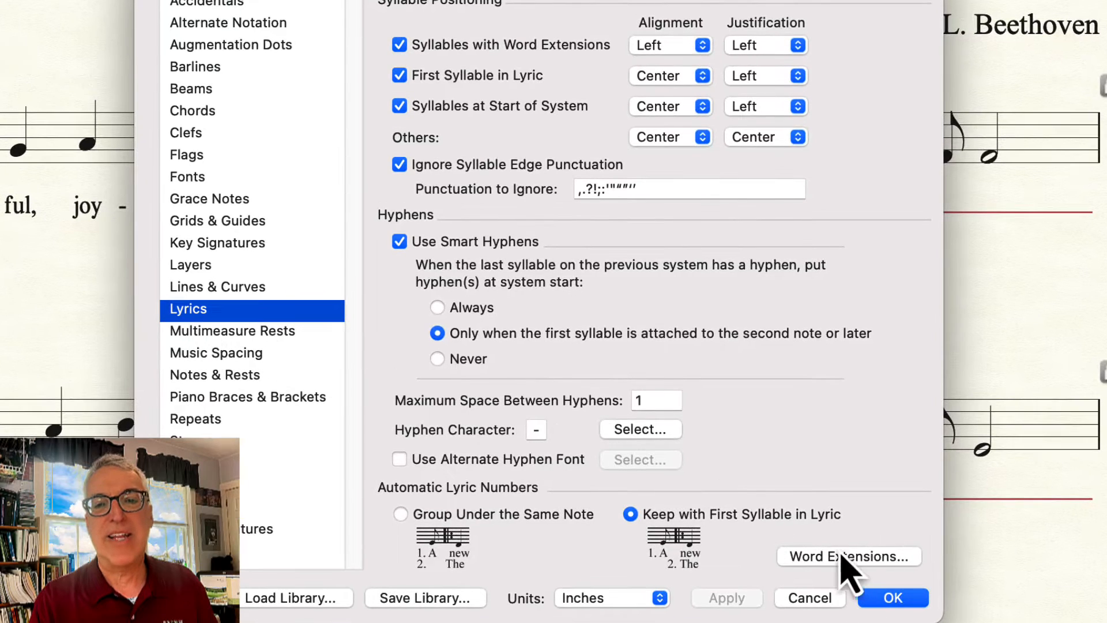
left_click(831, 557)
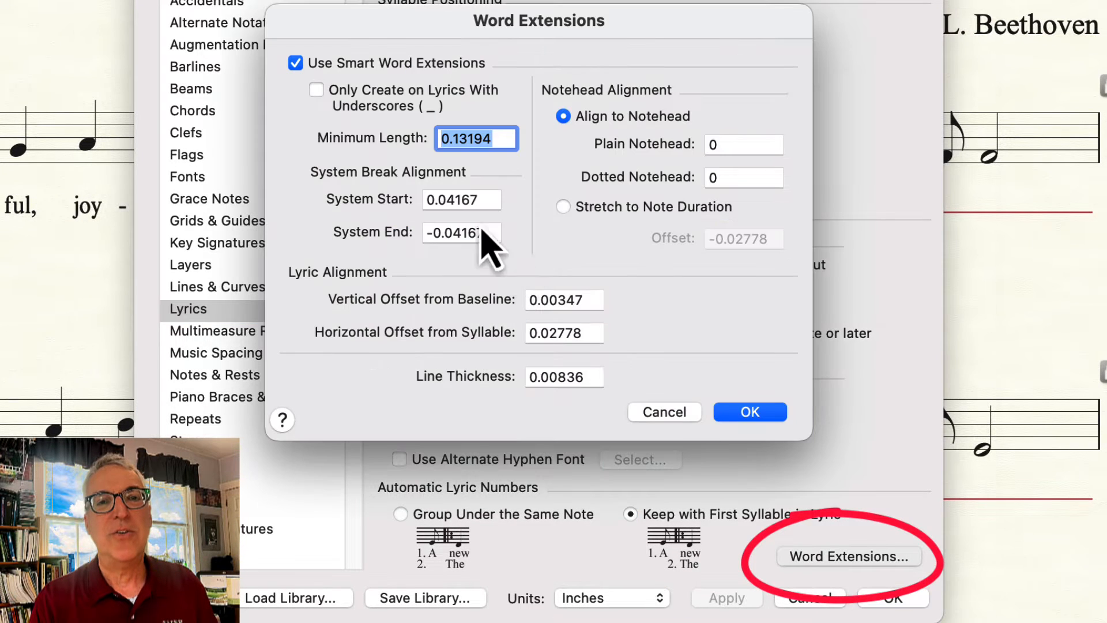
left_click(295, 63)
left_click(750, 413)
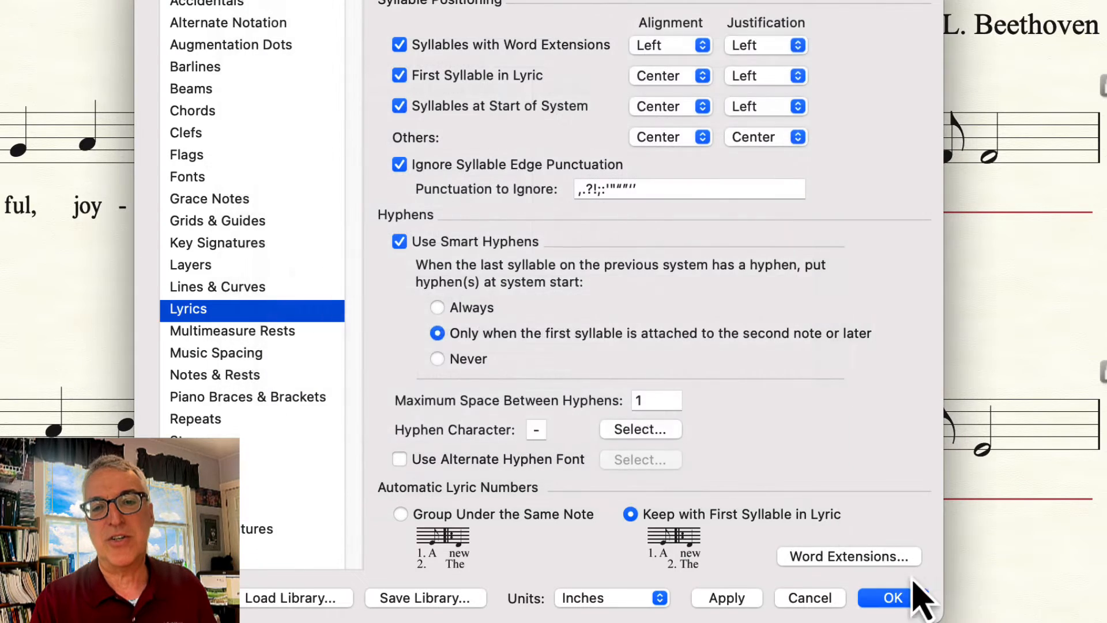
left_click(893, 598)
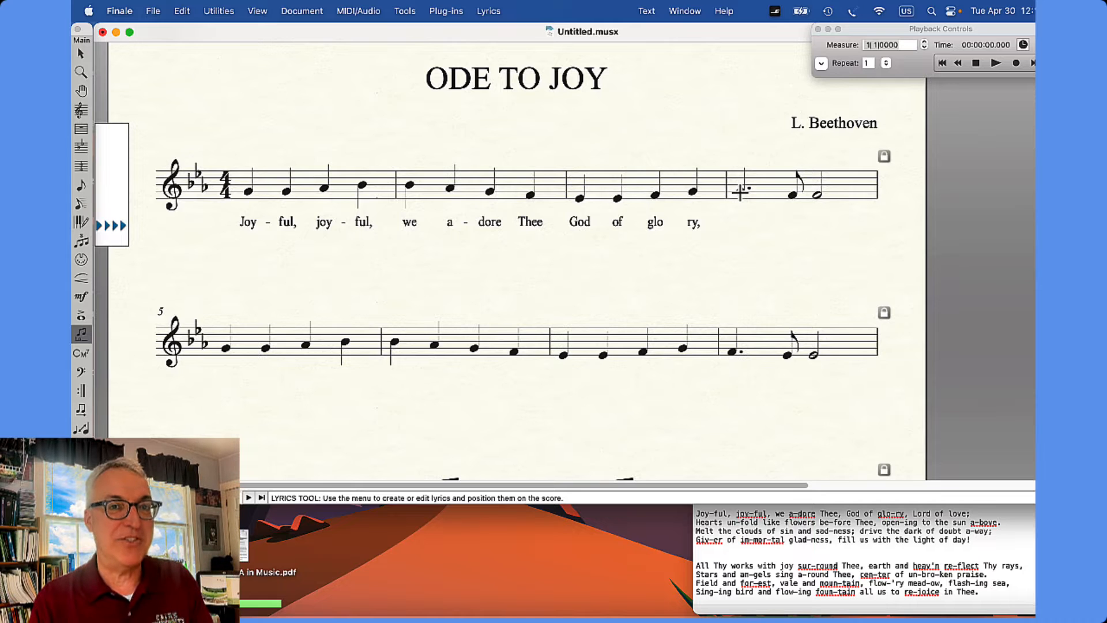
- Enter the lyrics "Lord of love; Hearts un-fold like flowers be-fore Thee, open-ing to the sun a-bove." under measures 4 to 8
left_click(659, 198)
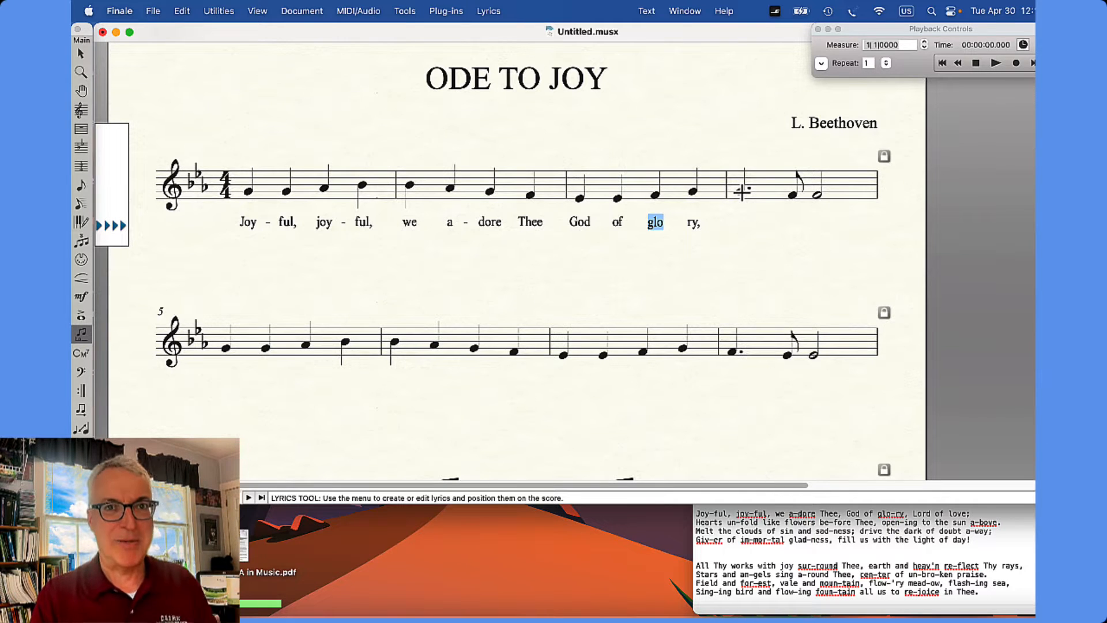
left_click(742, 190)
type("Lord of love; Hearts un-fold lik")
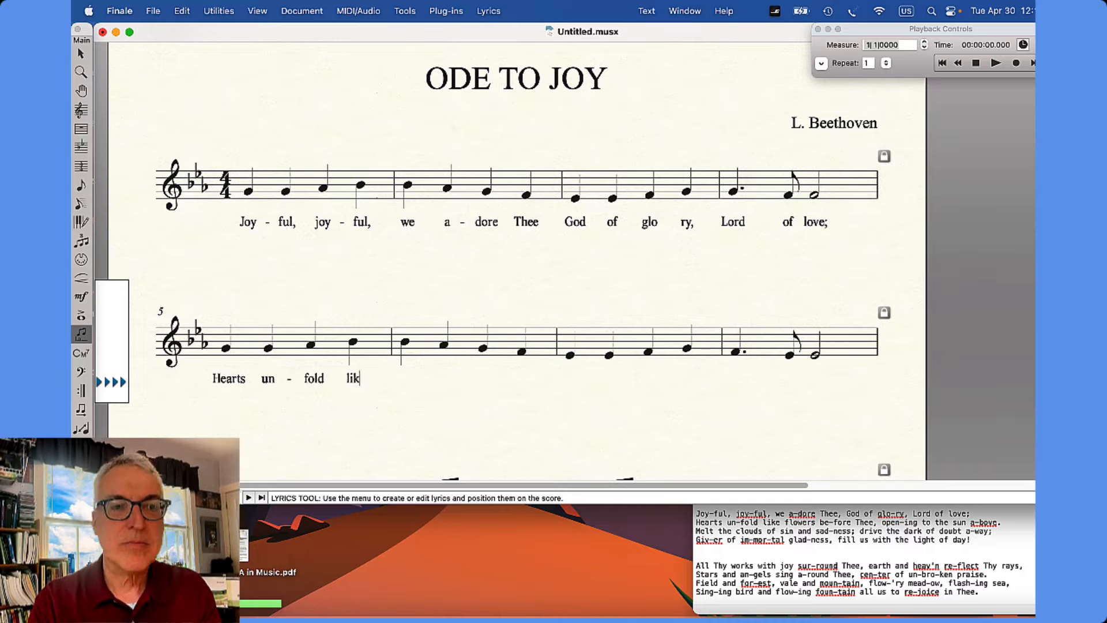
type("e flowers be-fore Thee, open-ing to the sun a-bove,")
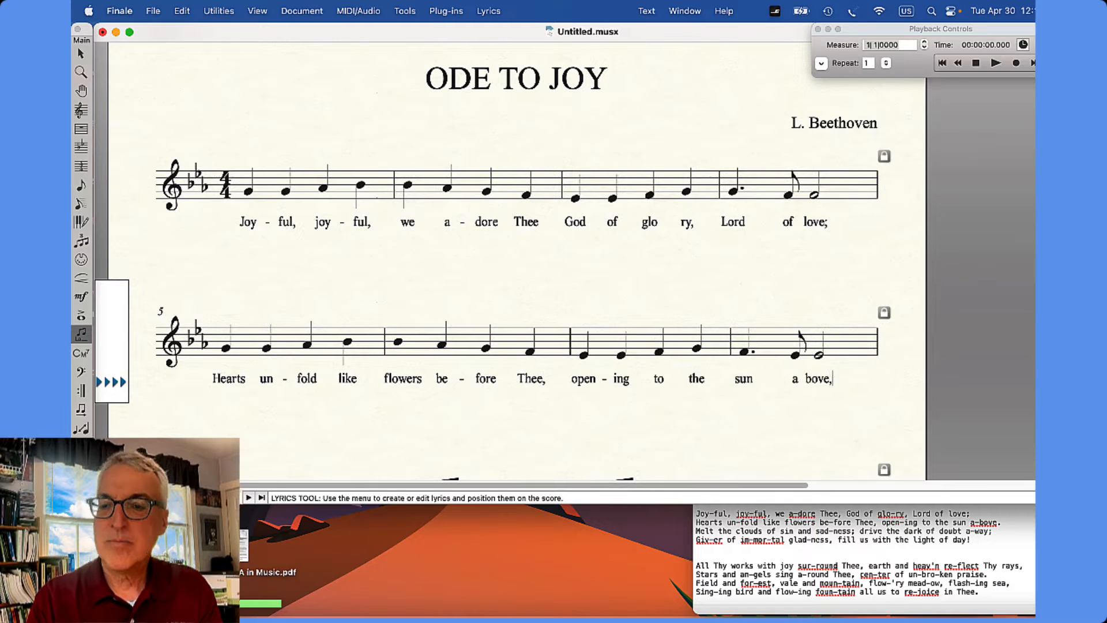
- Enter "Melt the clouds of sin and sad-ness; drive the dark of doubt a-way;" under measures 9 to 12, skipping each beamed pair's second note
type(" Melt the clouds of sin and")
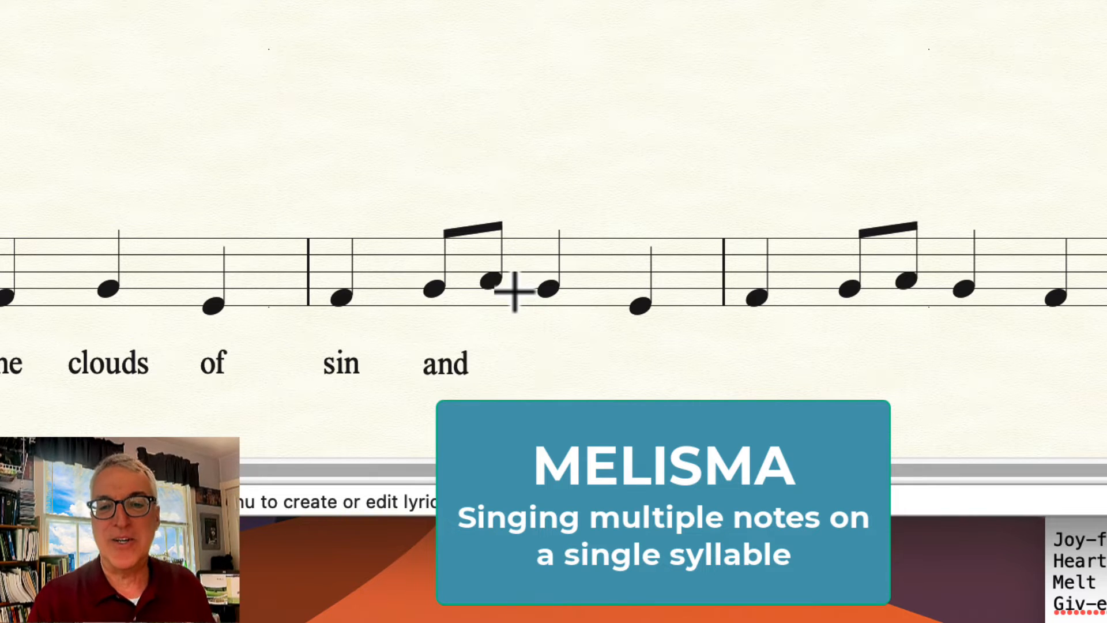
type("sad - ness")
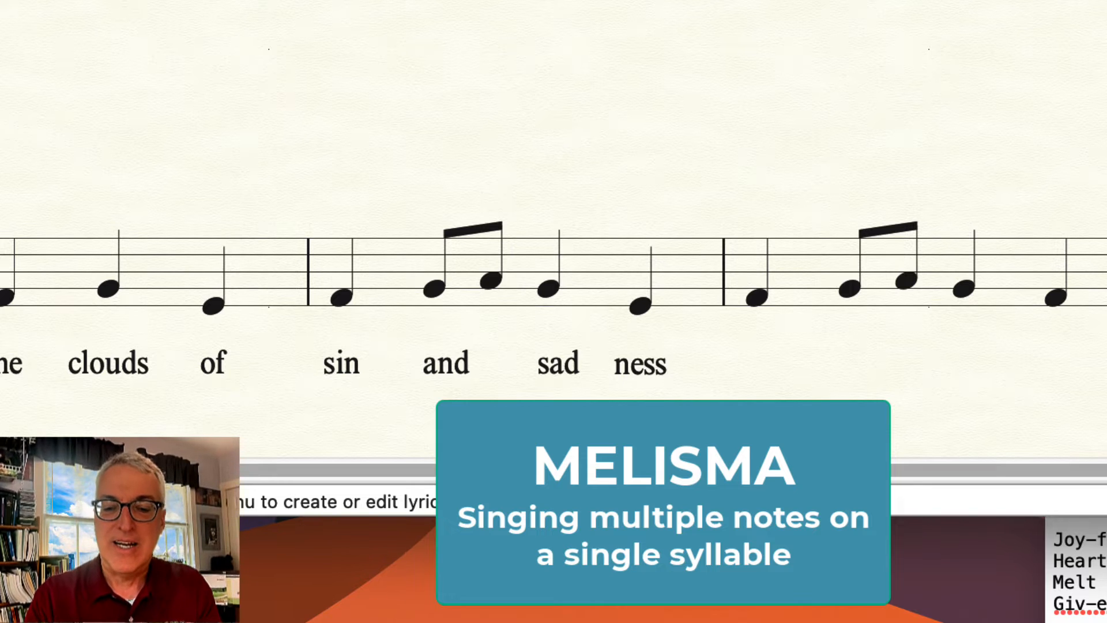
type("; ")
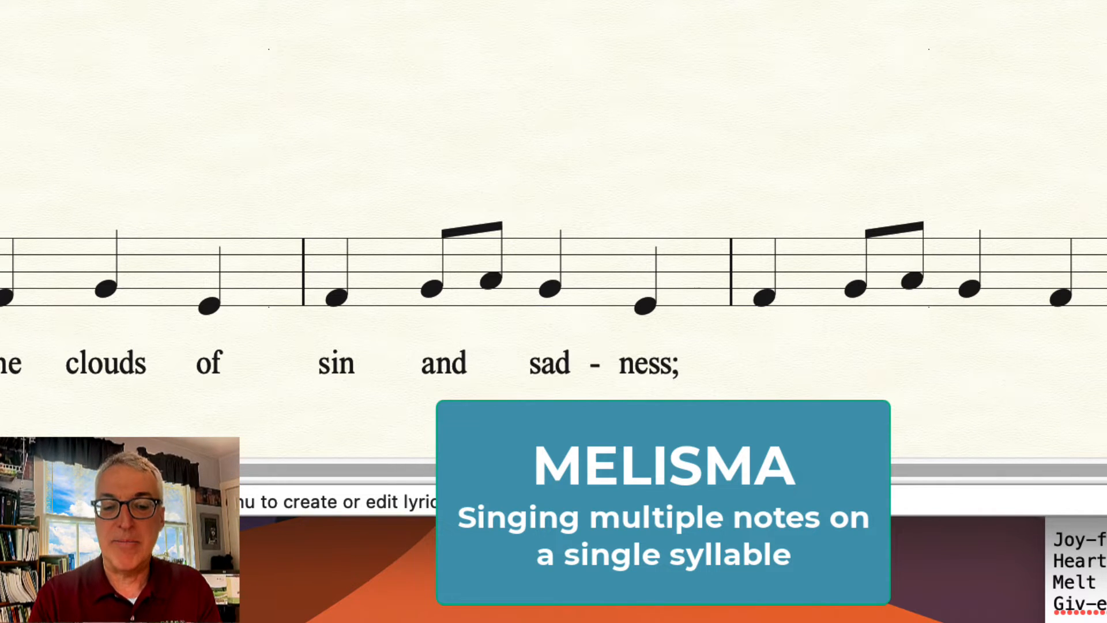
type("drive ")
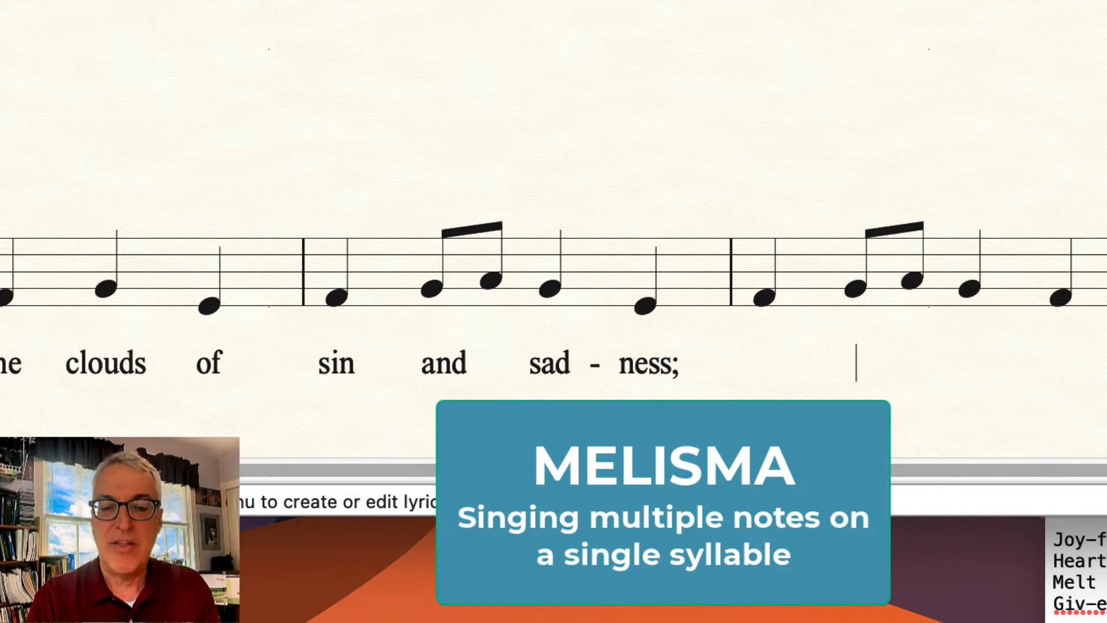
type("the")
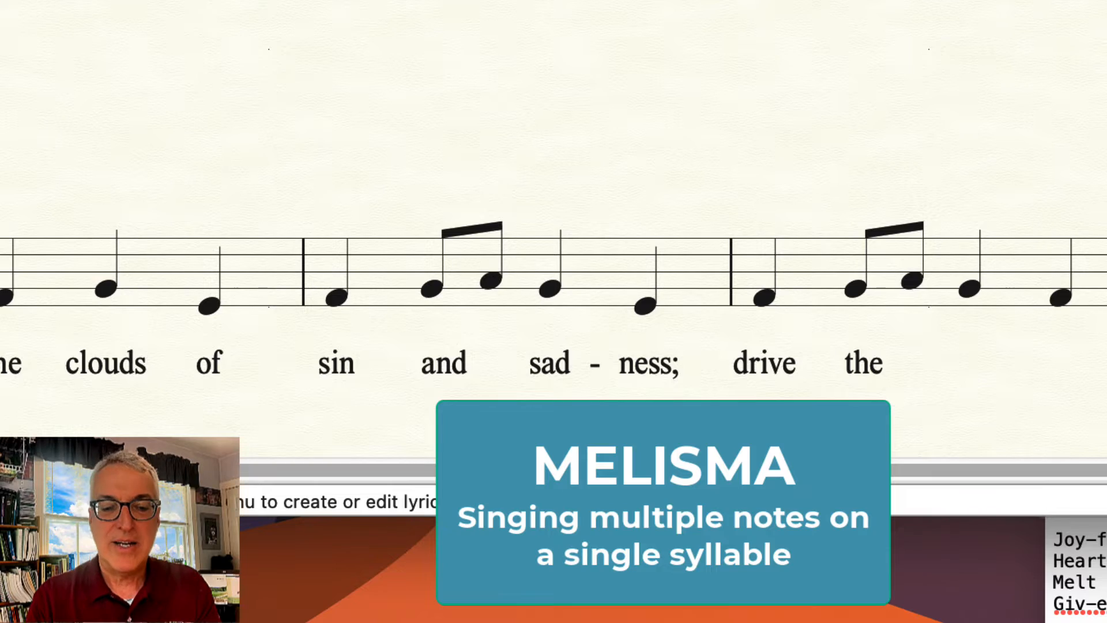
type(" dark o")
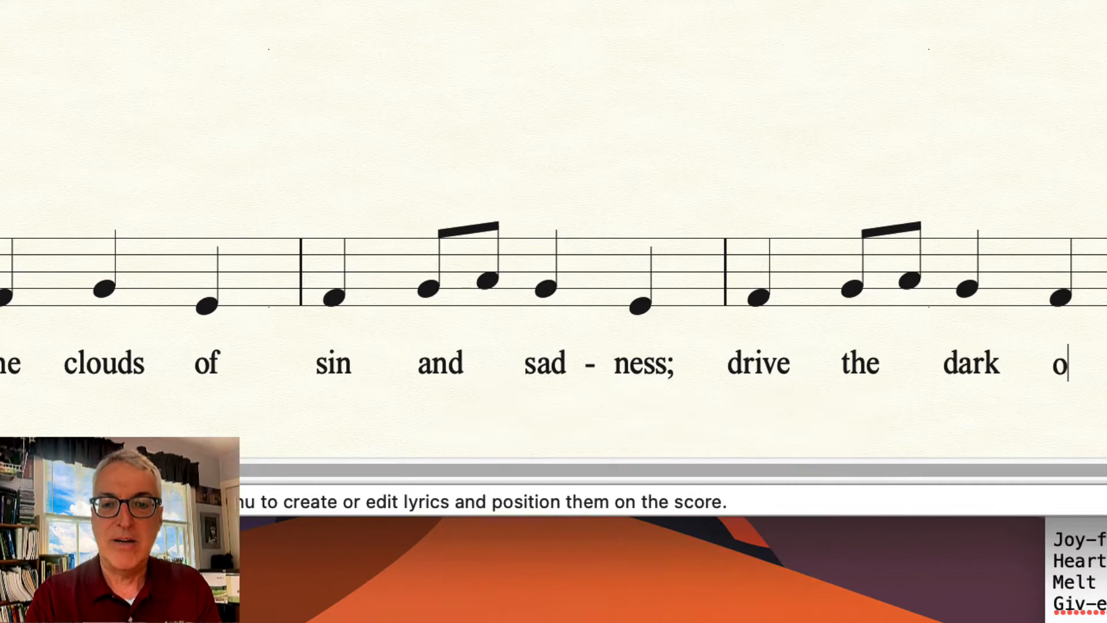
type("f doubt ")
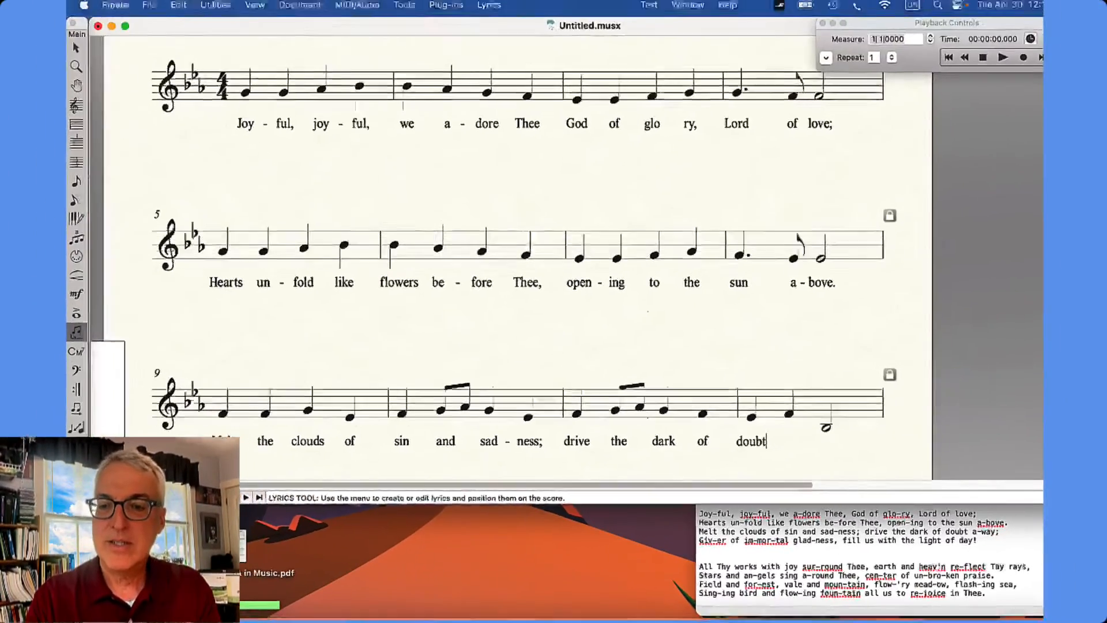
type("a w")
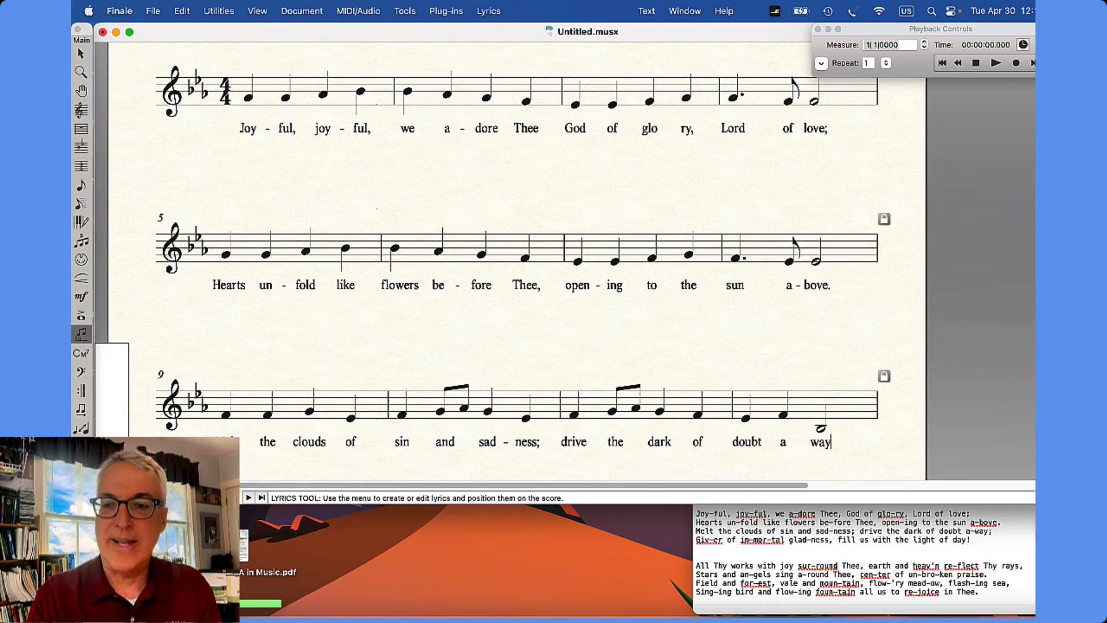
left_click(465, 361)
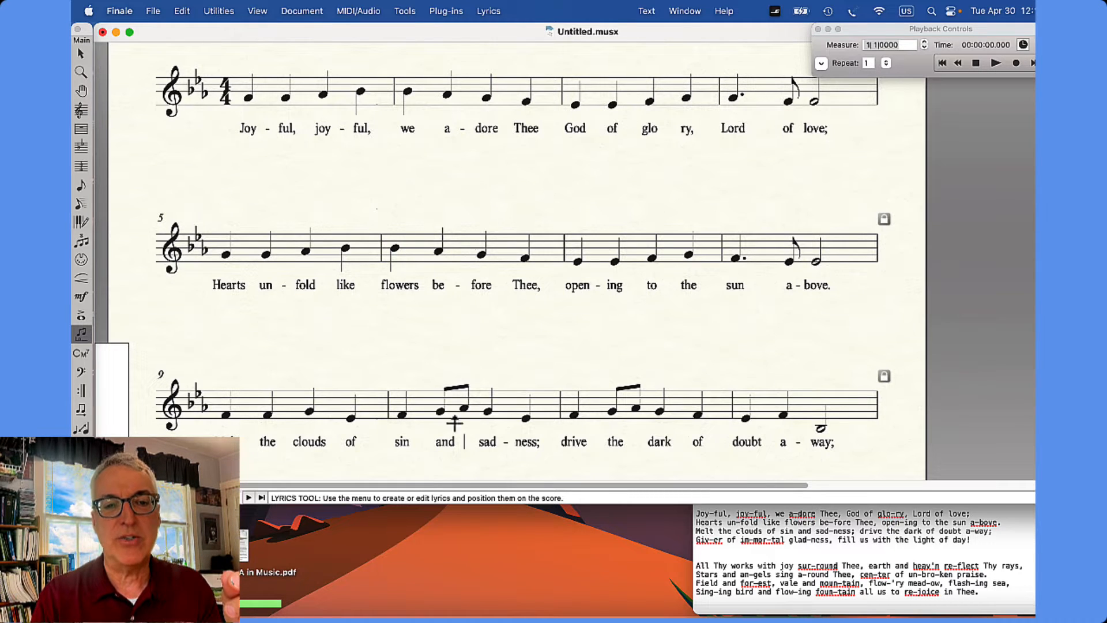
- Slur the beamed eighth-note pairs above the words "and" and "the" in measures 10 and 11 with the Smart Shape tool
left_click(85, 283)
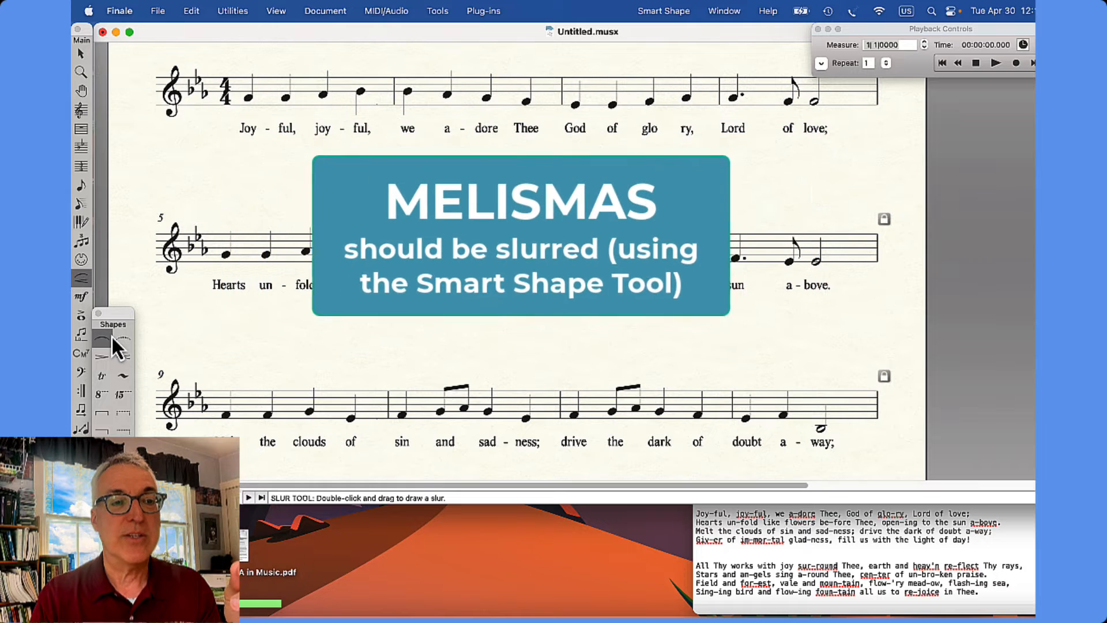
double_click(442, 412)
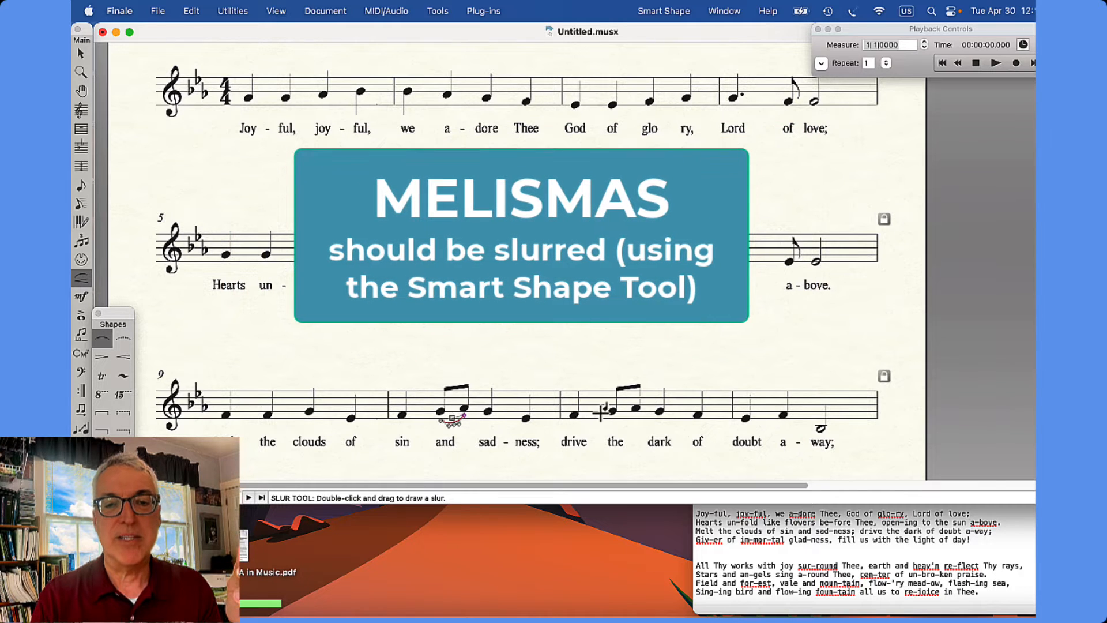
double_click(612, 413)
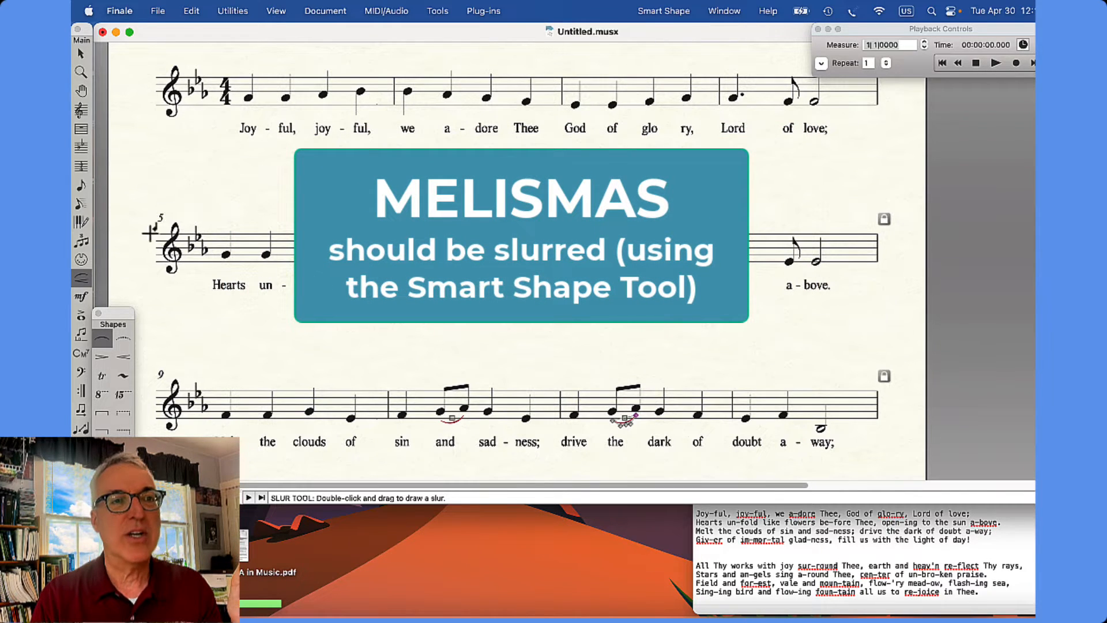
- Enter the lyrics "Giv-er of im-mor-tal glad-ness, fill us with the light of day!" under measures 13 to 16
left_click(82, 335)
scroll(410, 331, "down", 5)
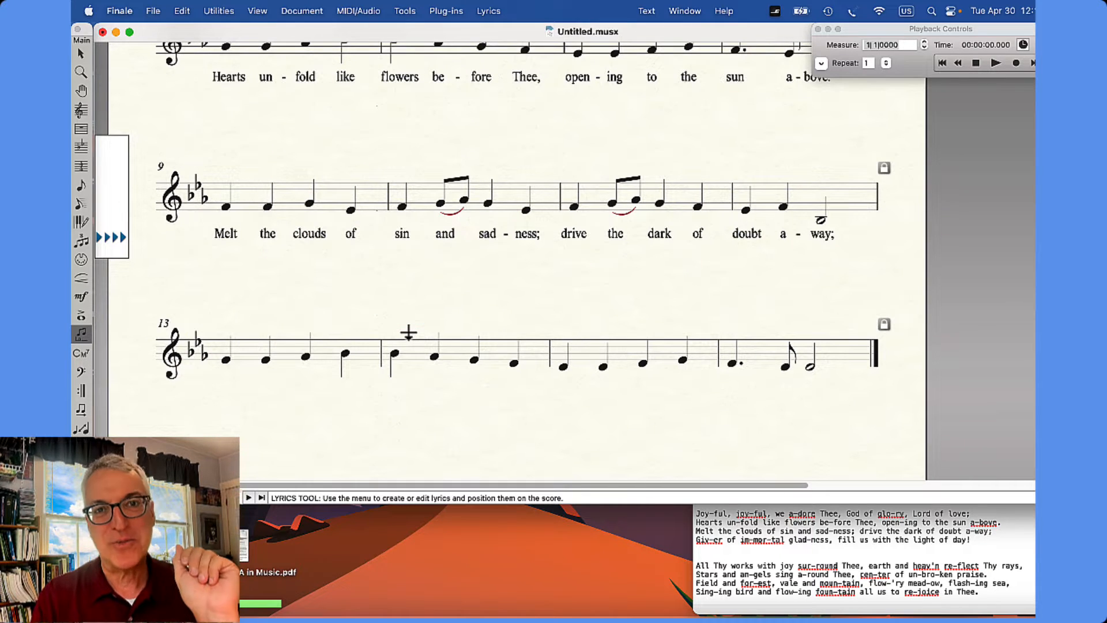
left_click(226, 362)
type("Giv-er of im-mor-tal glad-ness, fill us with the light ")
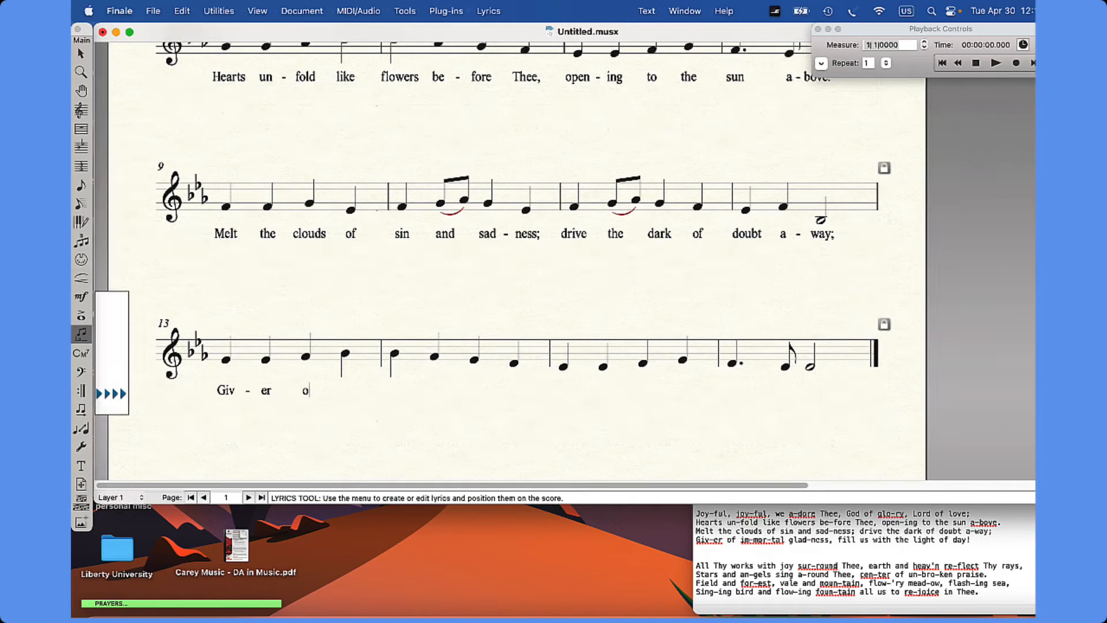
type("of day!")
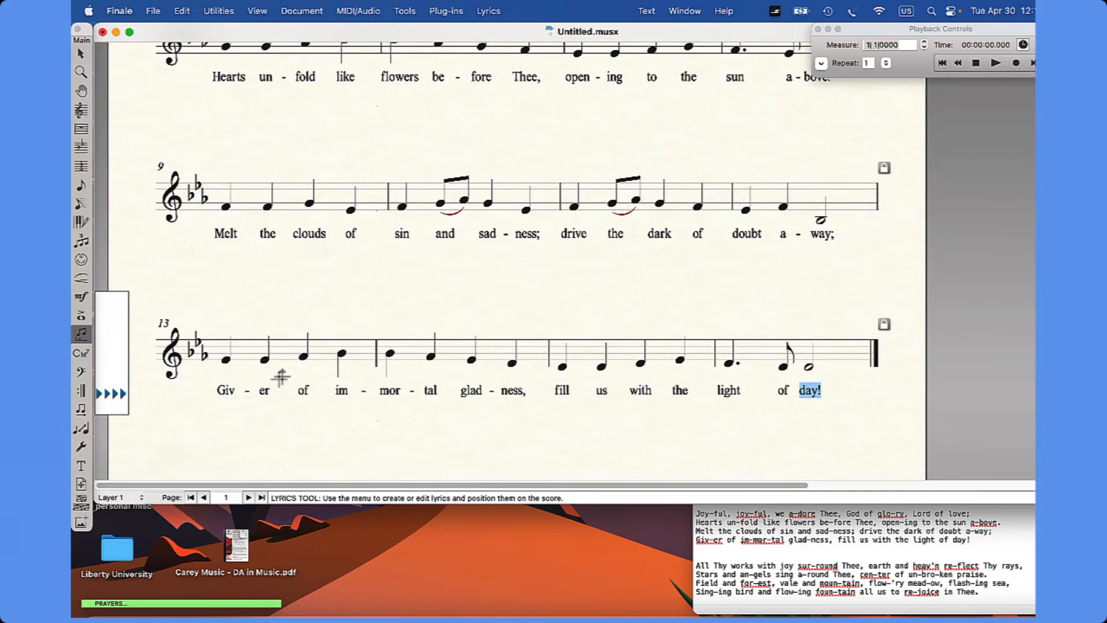
- Save the Ode to Joy score
scroll(627, 338, "up", 3)
scroll(628, 340, "up", 5)
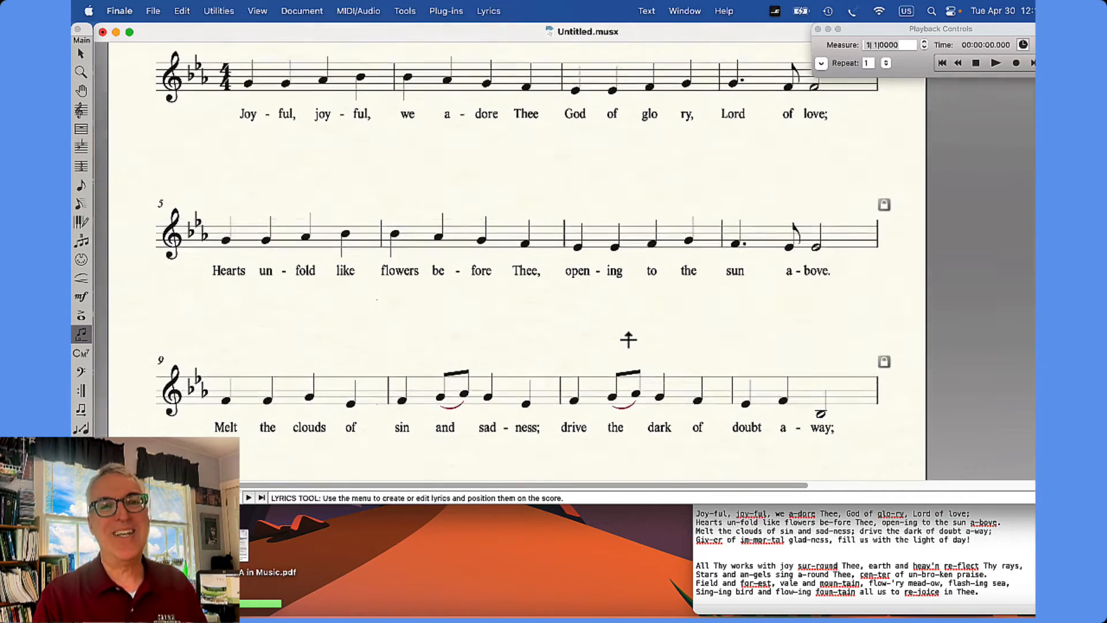
left_click(152, 11)
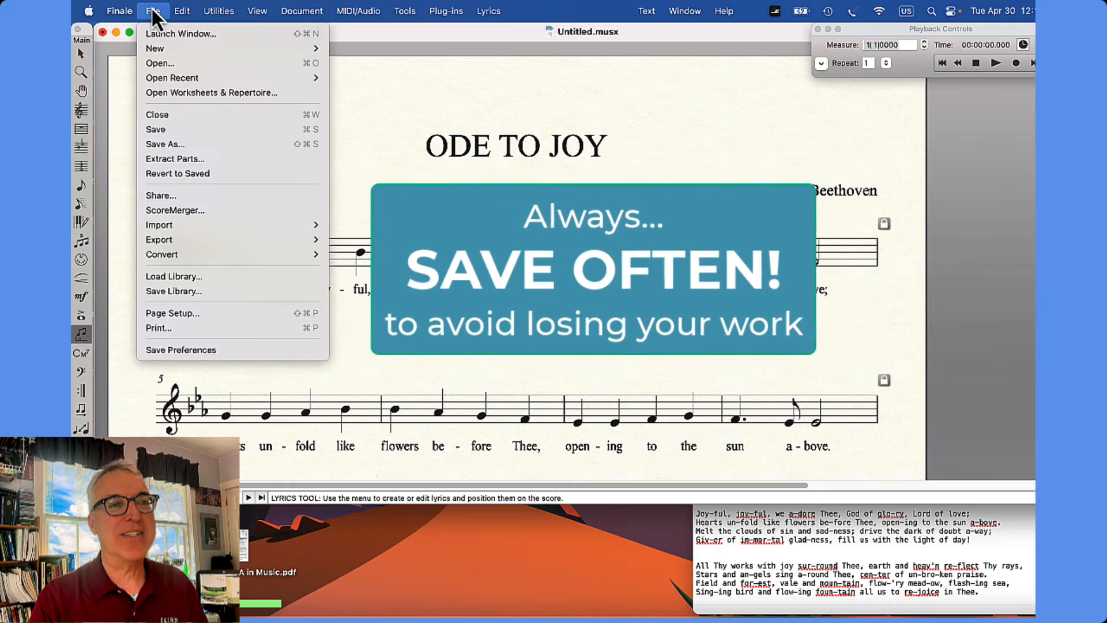
left_click(185, 129)
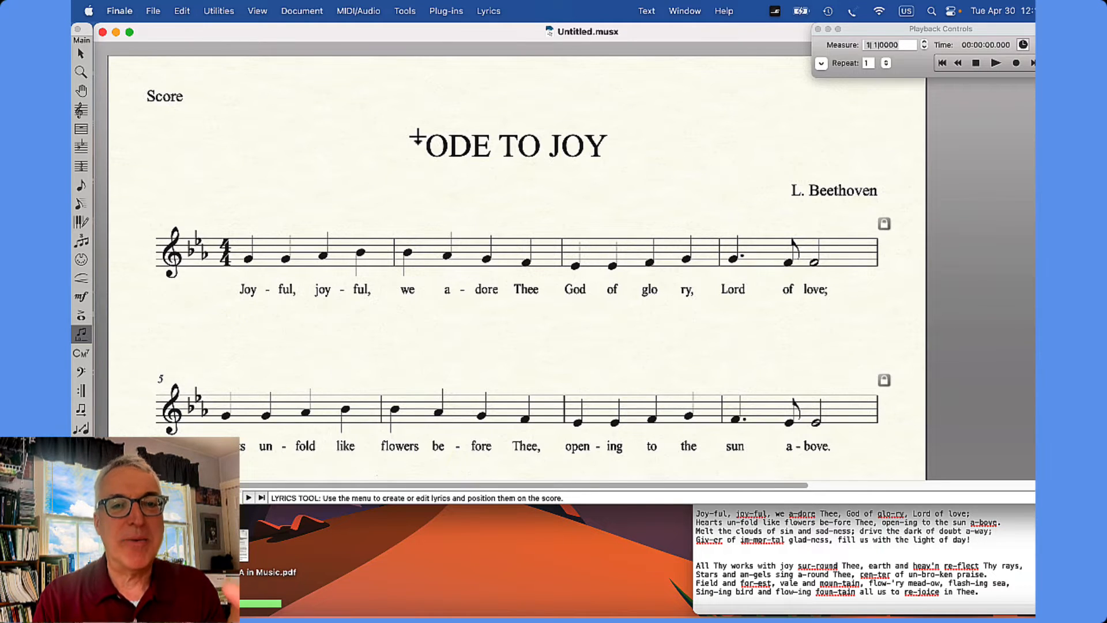
- Switch to TextEdit and copy the second verse, from "All Thy works" to "re-joice in Thee."
scroll(417, 138, "down", 5)
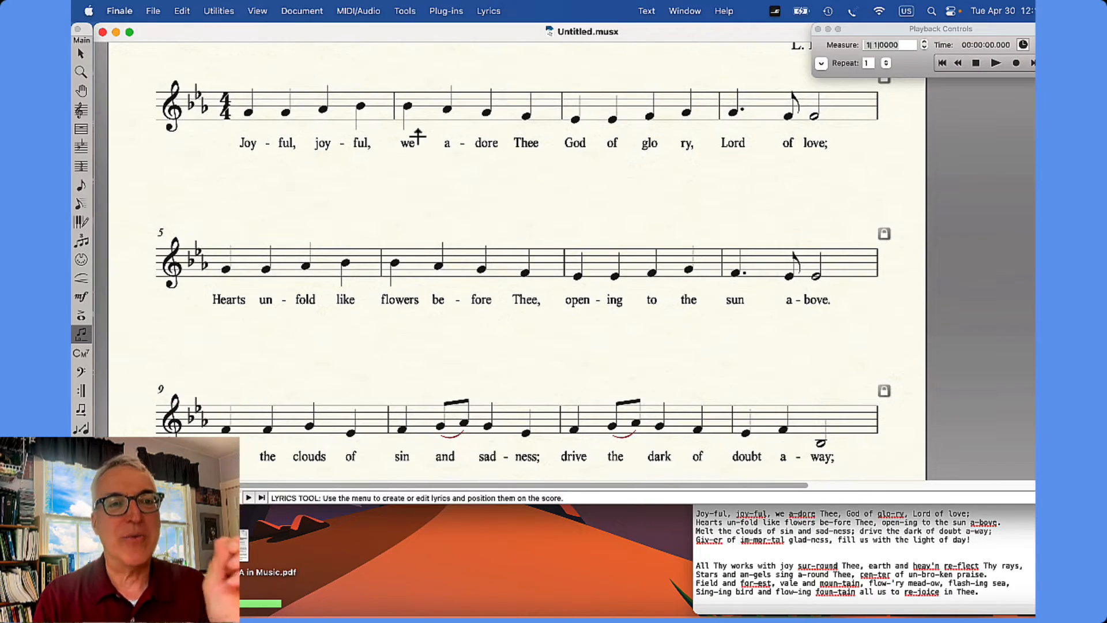
left_click(747, 540)
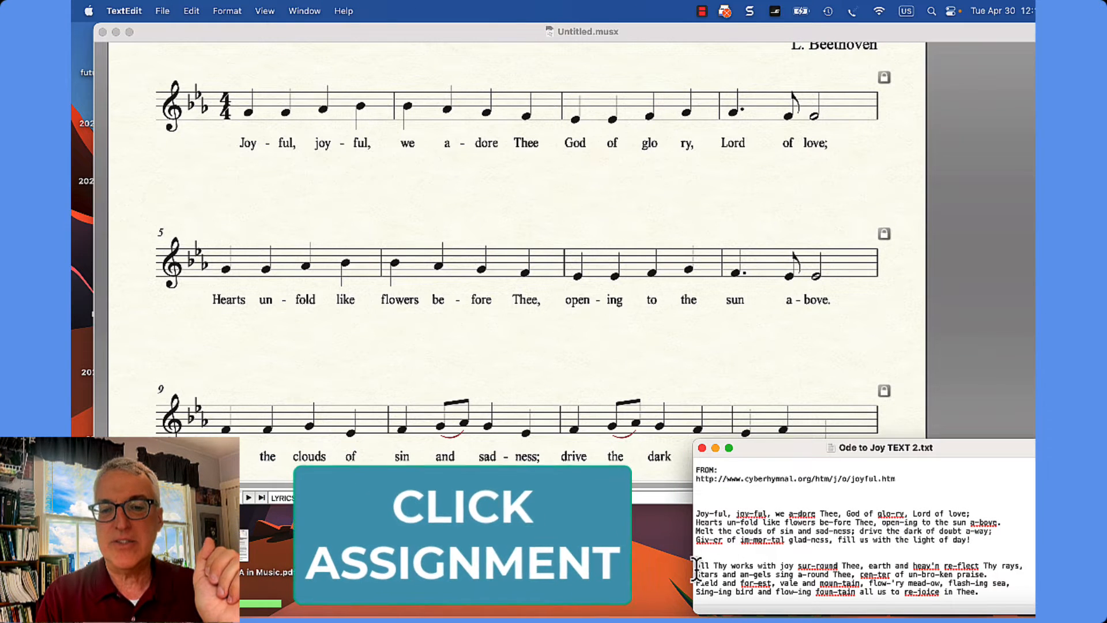
left_click_drag(697, 567, 980, 594)
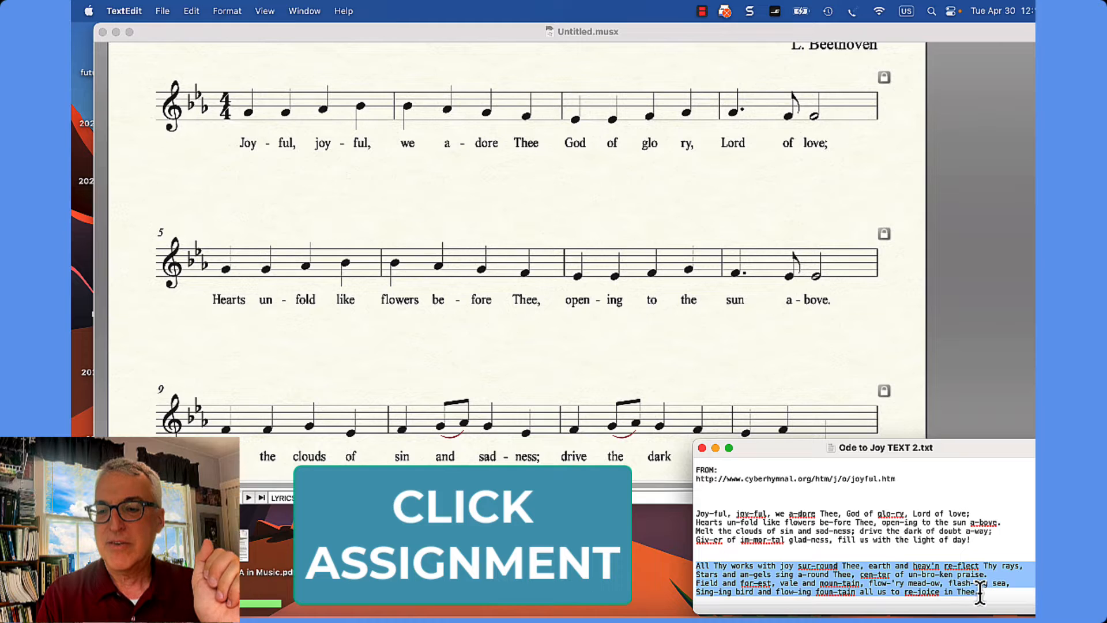
left_click(191, 11)
left_click(193, 87)
- Return to Finale, open the Lyrics window, and paste the copied text as the lyrics of Verse 2
left_click(442, 174)
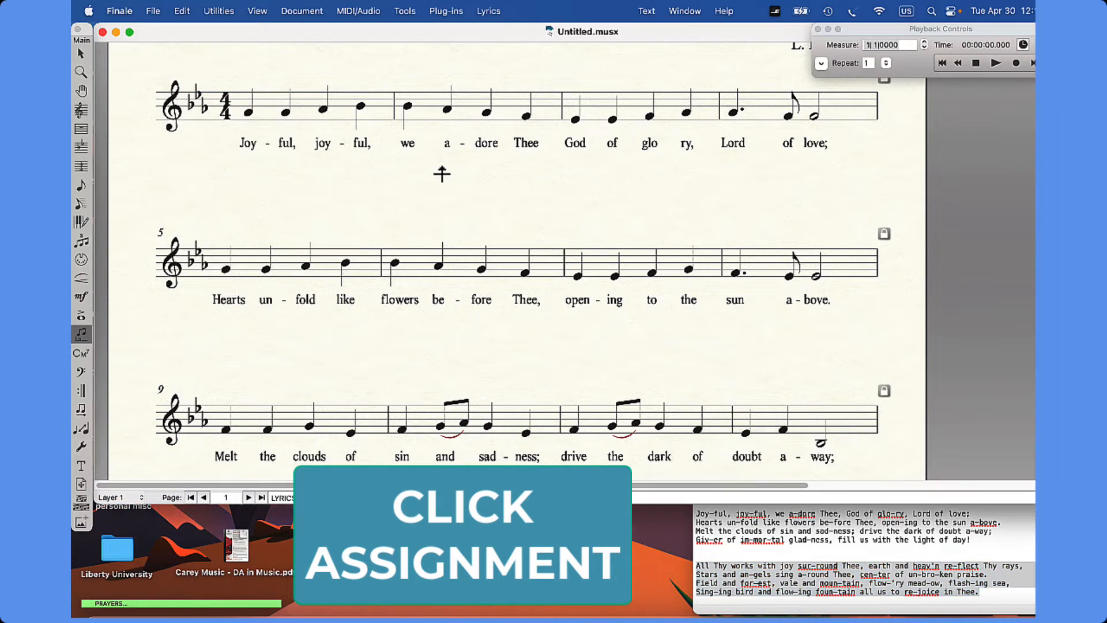
left_click(483, 15)
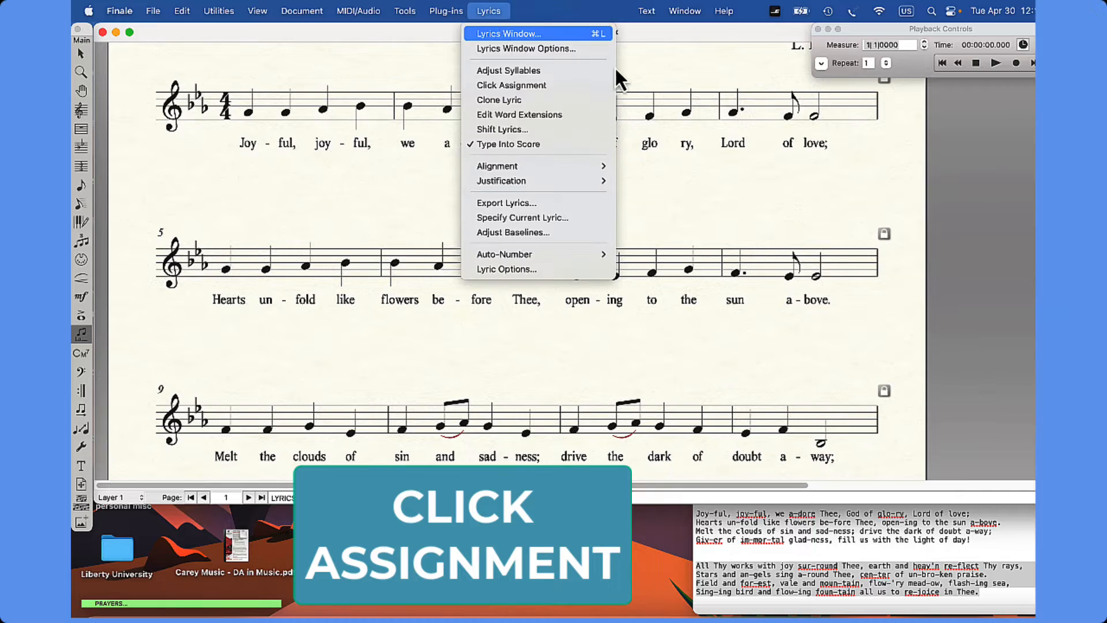
left_click(519, 32)
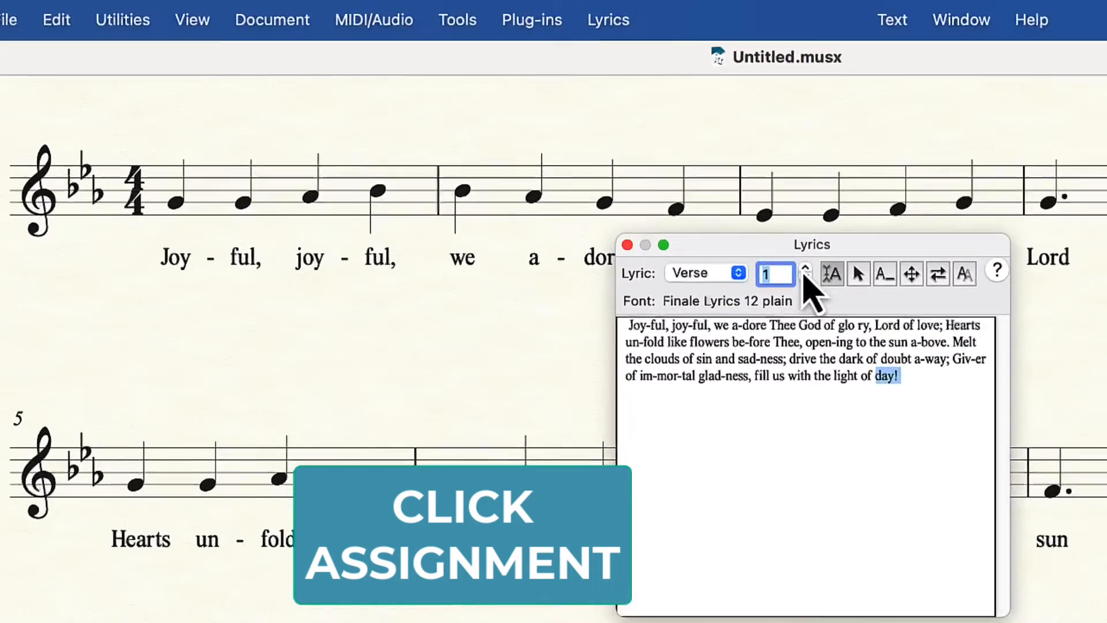
left_click(618, 160)
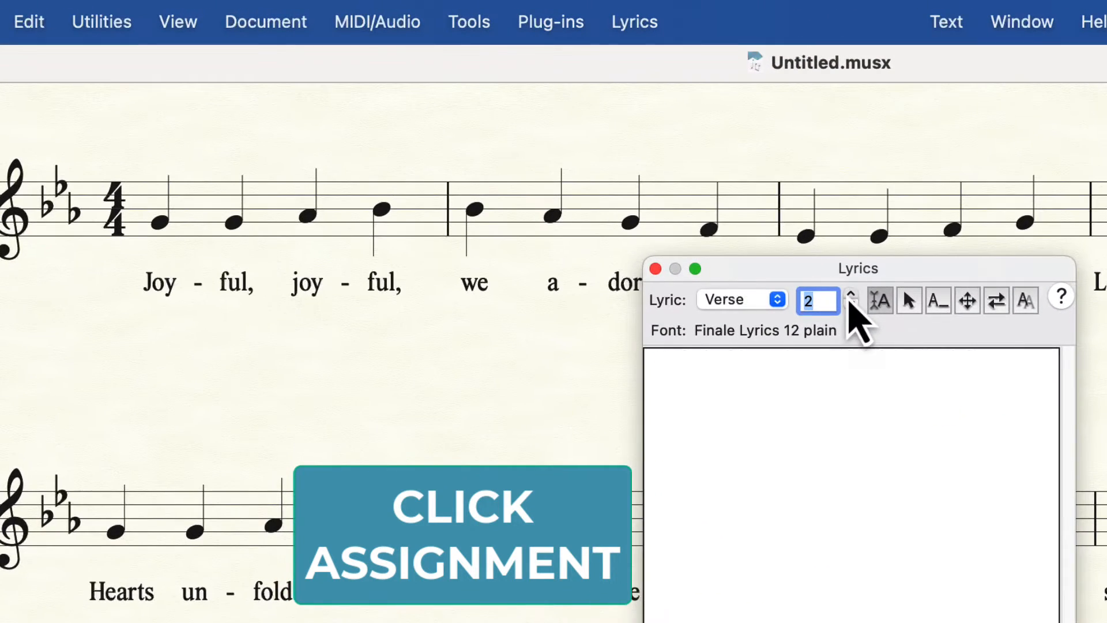
left_click(706, 393)
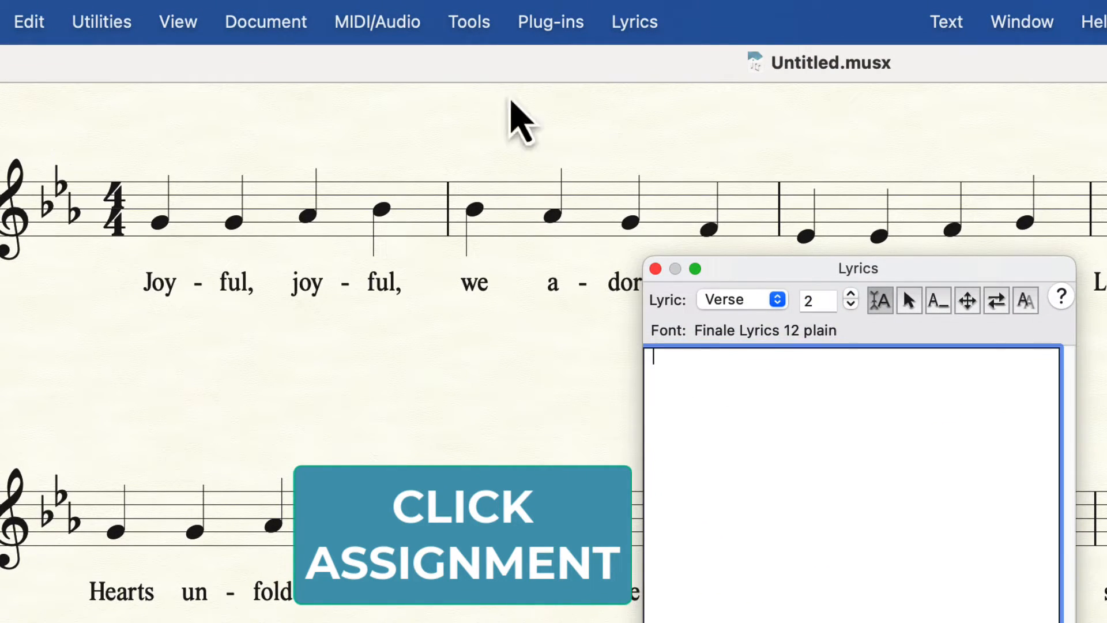
left_click(24, 26)
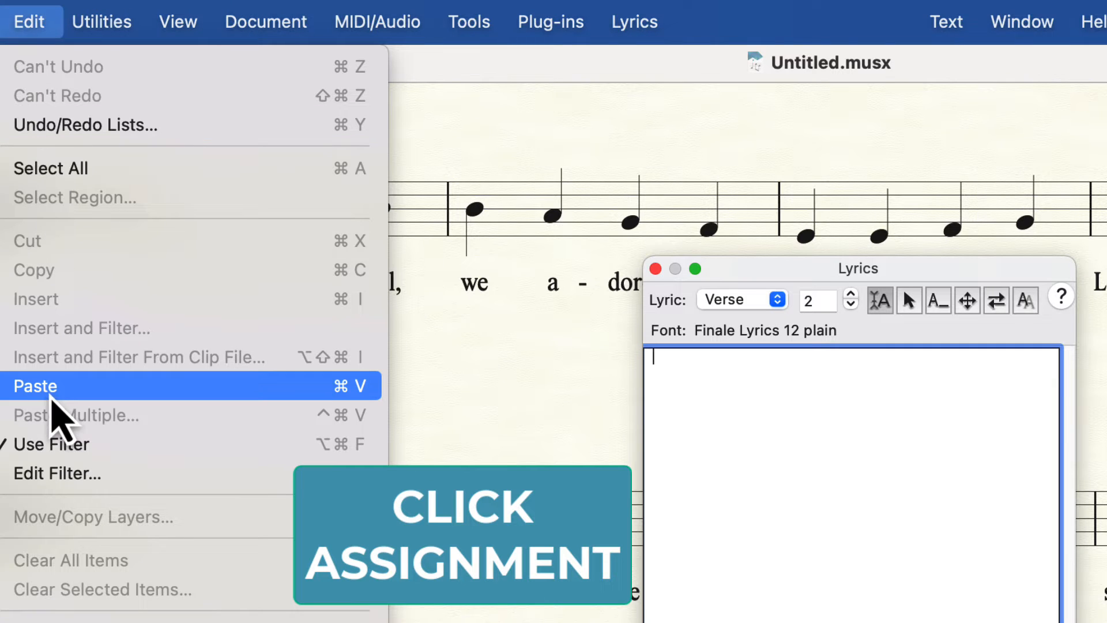
left_click(57, 388)
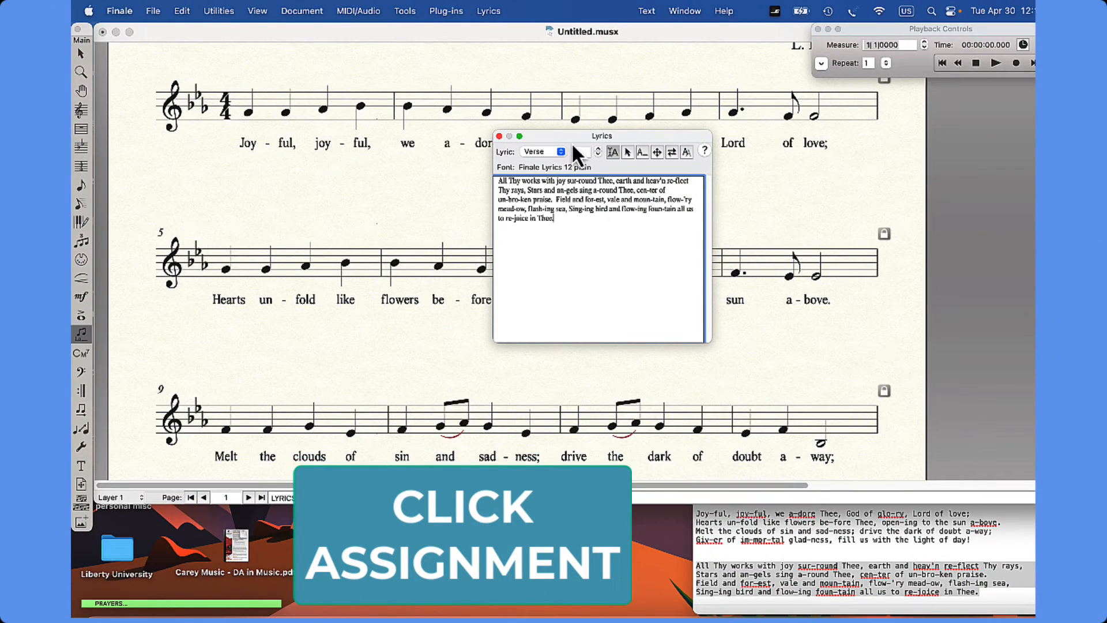
- Move the Lyrics window clear of the music and use Click Assignment to place "All Thy works with joy sur-round Thee," under measures 1 and 2
left_click_drag(556, 135, 897, 383)
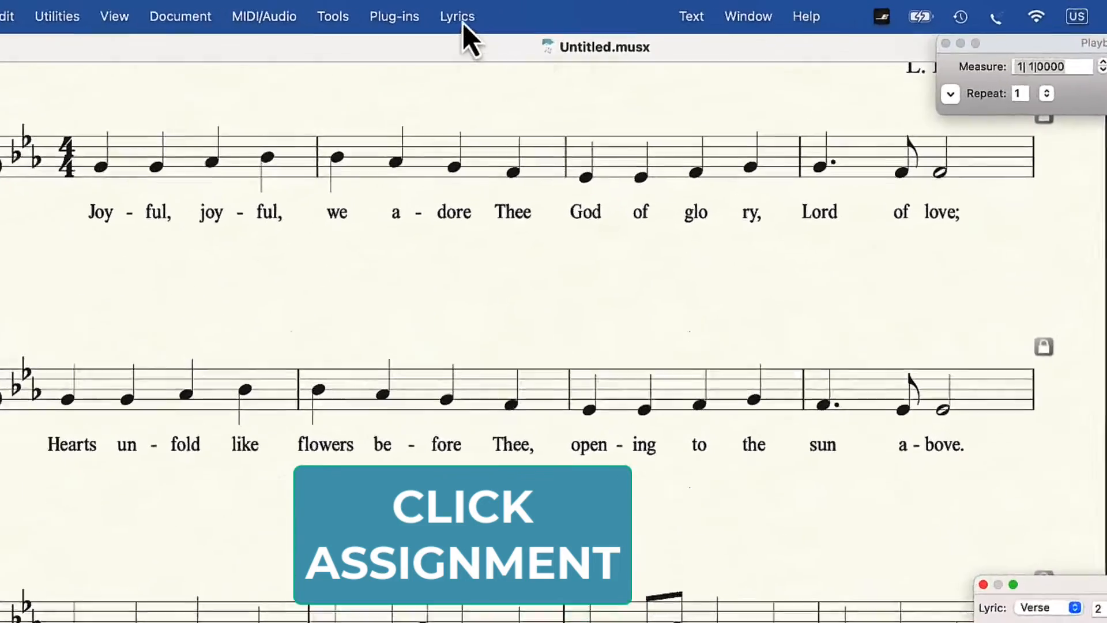
left_click(488, 11)
left_click(465, 142)
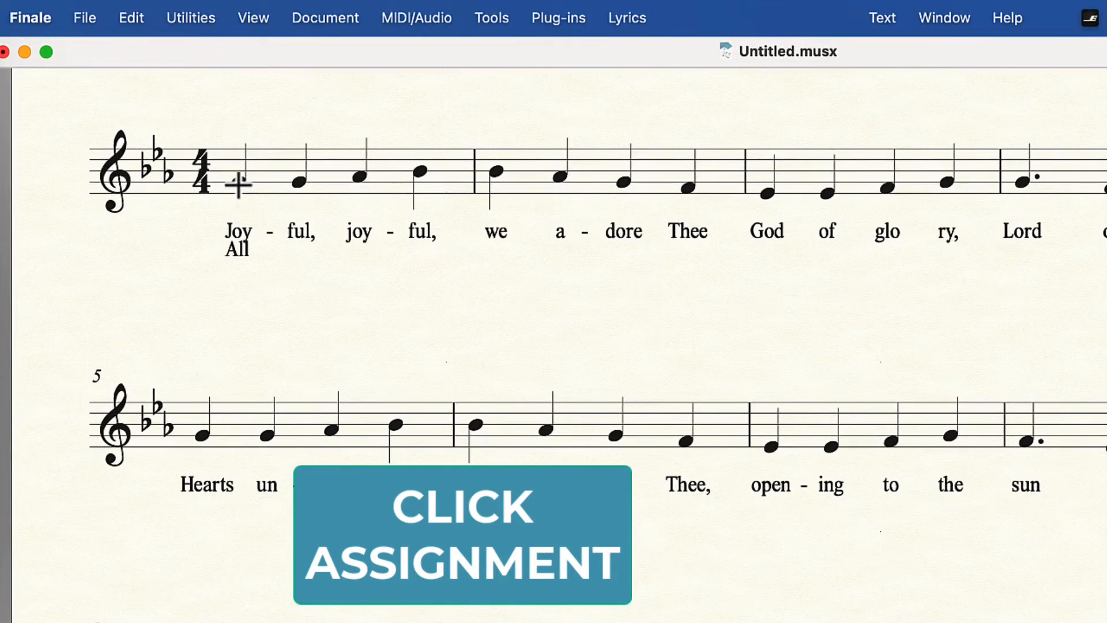
left_click(298, 185)
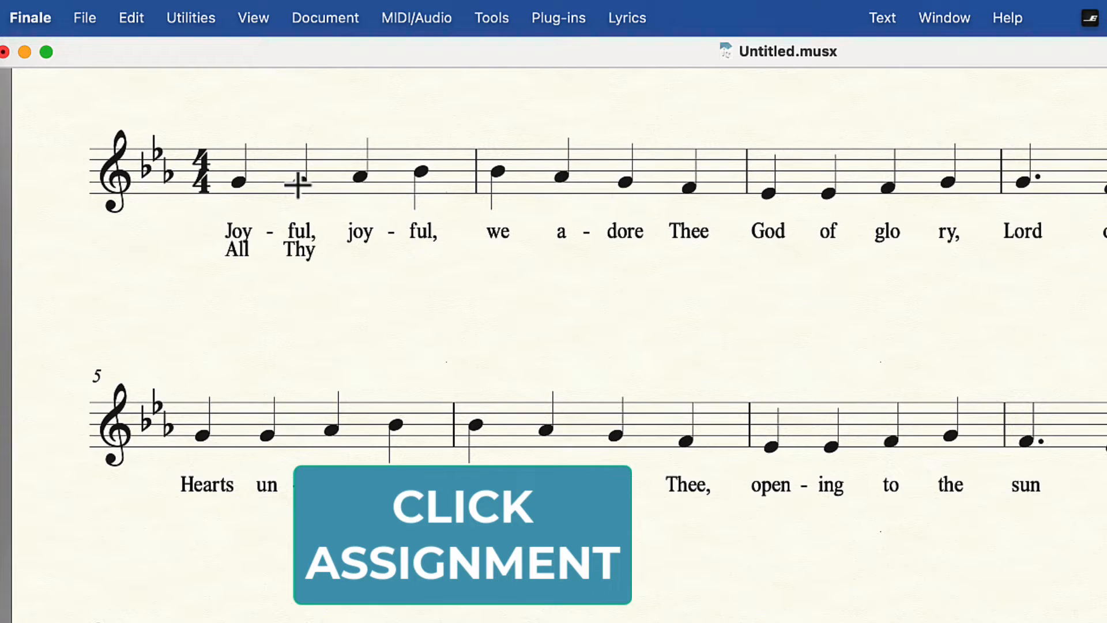
left_click(367, 177)
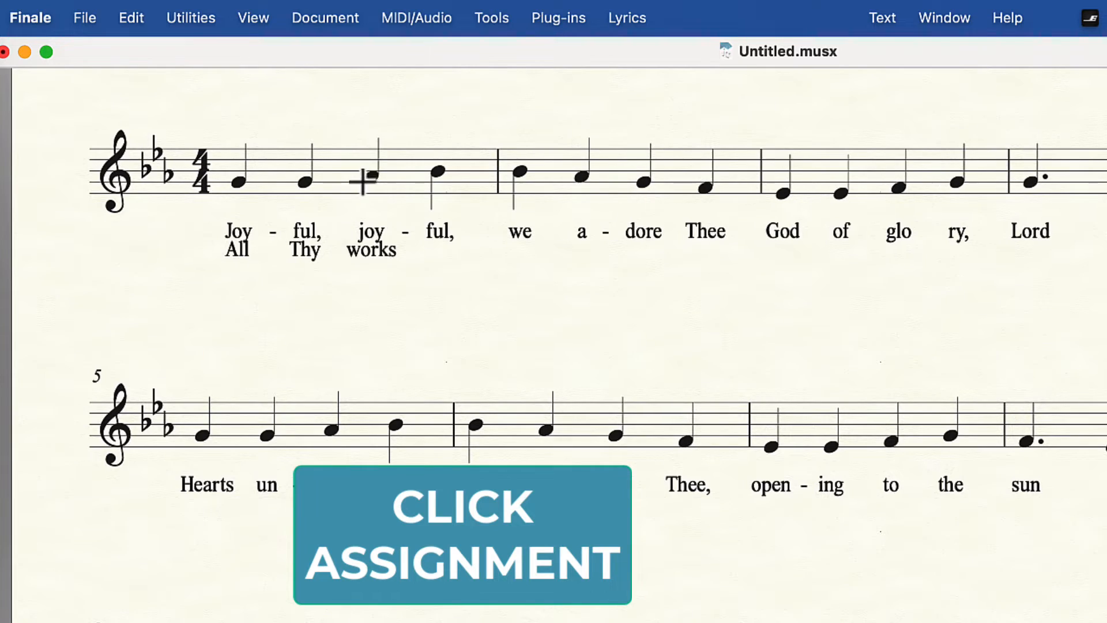
left_click(438, 172)
left_click(520, 171)
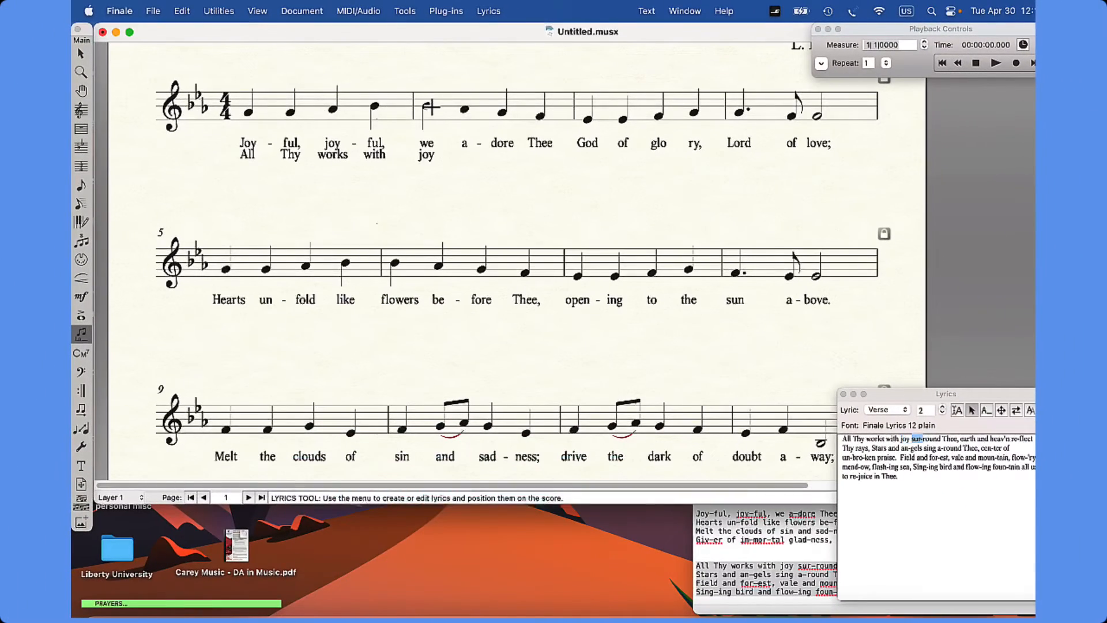
left_click(467, 110)
left_click(502, 113)
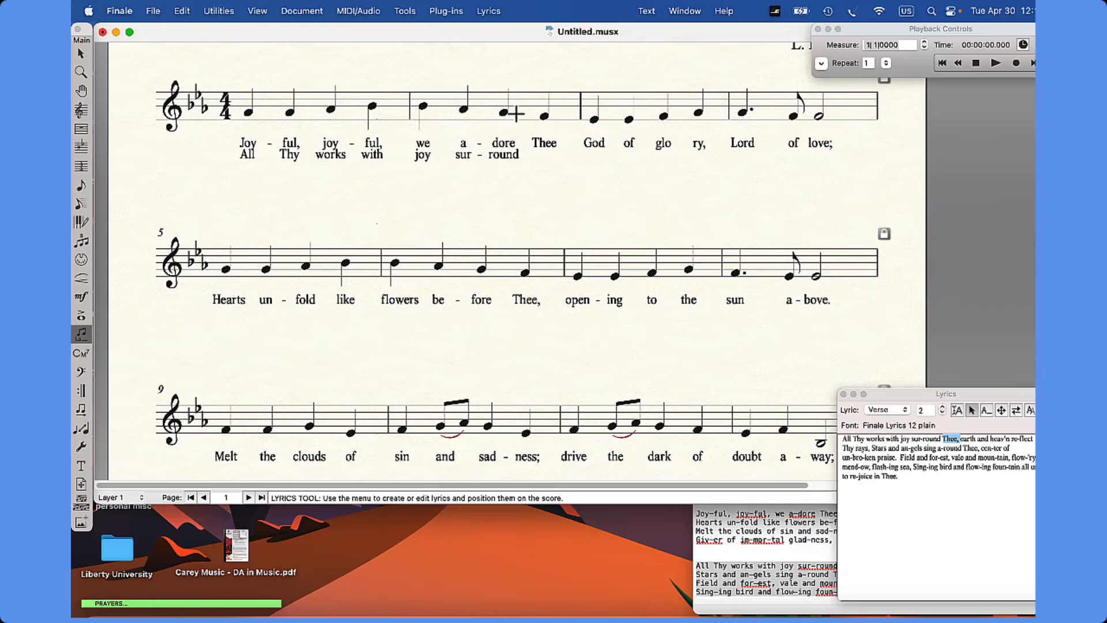
left_click(547, 117)
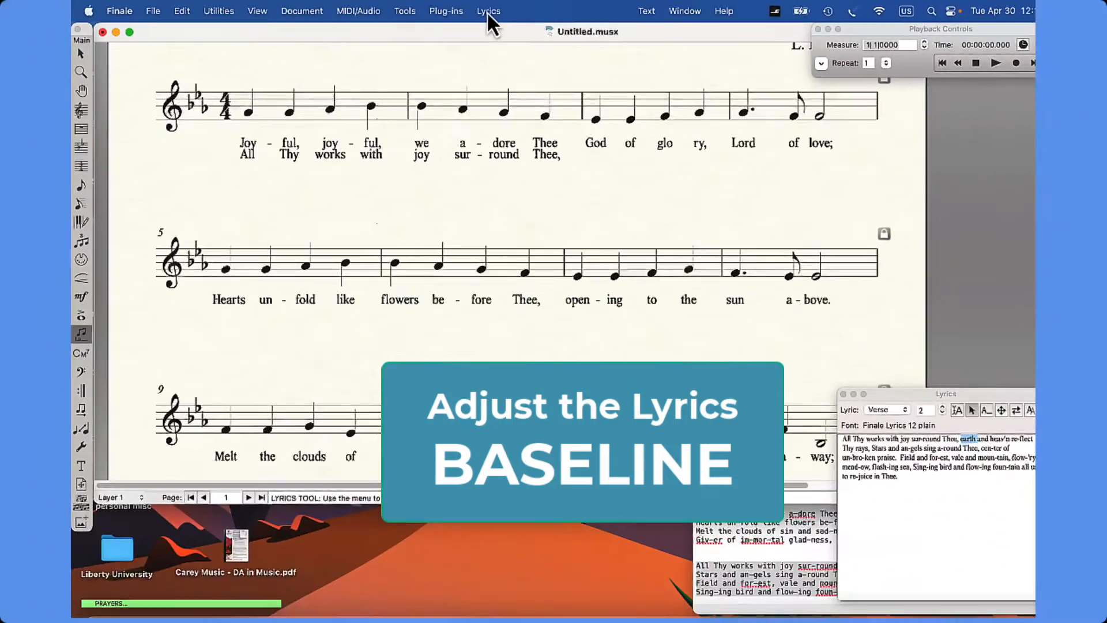
- Switch to Type Into Score and lower the verse 2 lyric baseline slightly for the whole piece
left_click(544, 15)
left_click(504, 143)
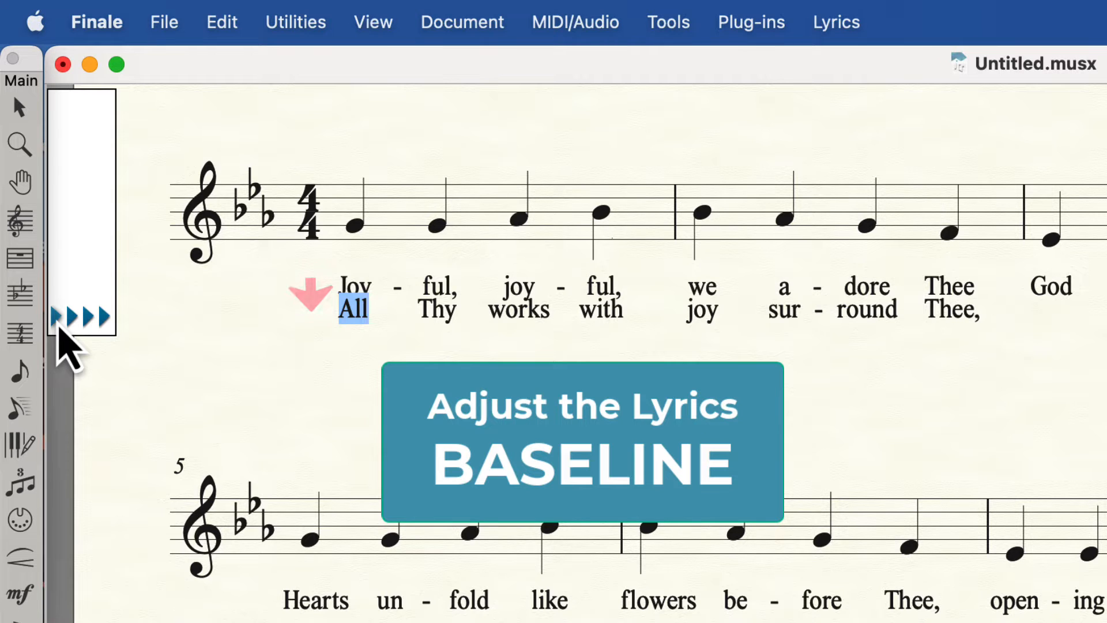
left_click(59, 326)
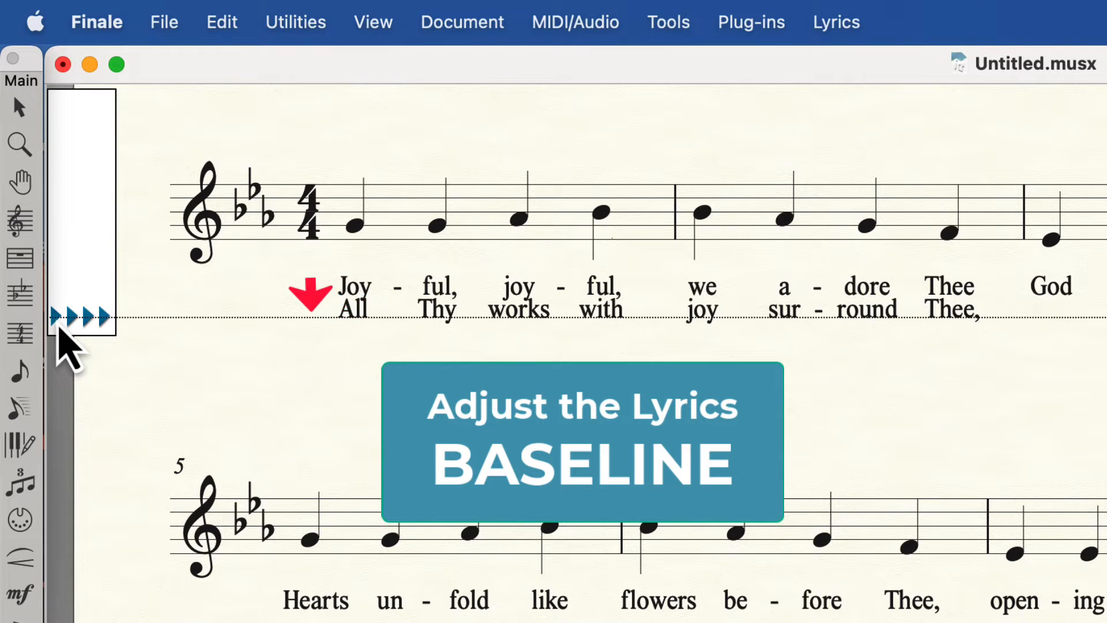
left_click_drag(59, 327, 59, 341)
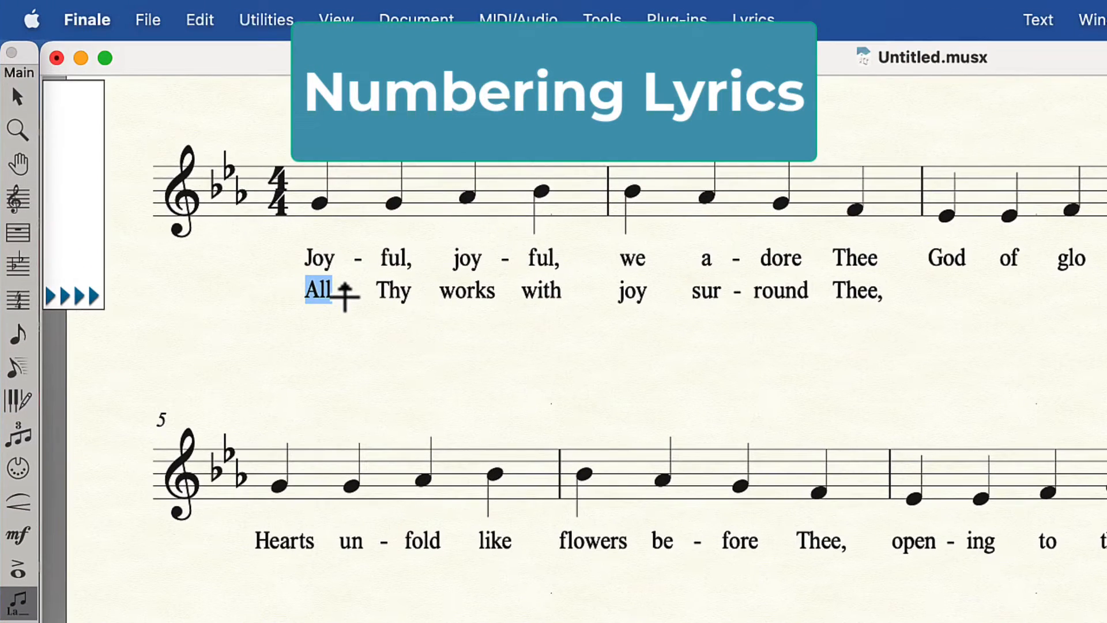
- Number the second verse by changing its first syllable to "2. All", joined with a hard space
type("2.")
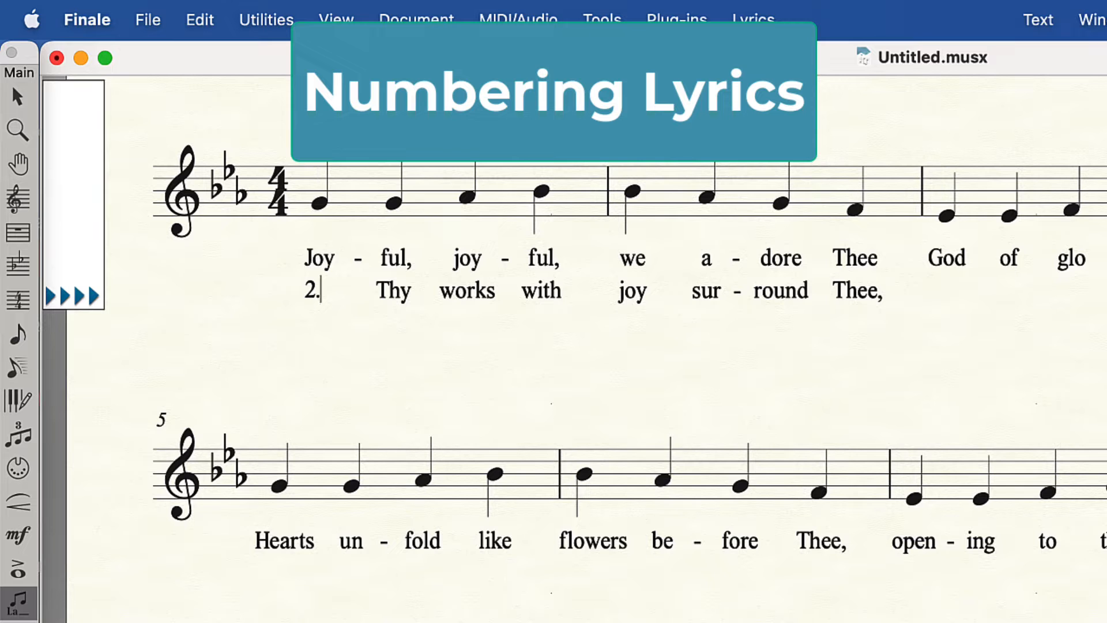
key("space")
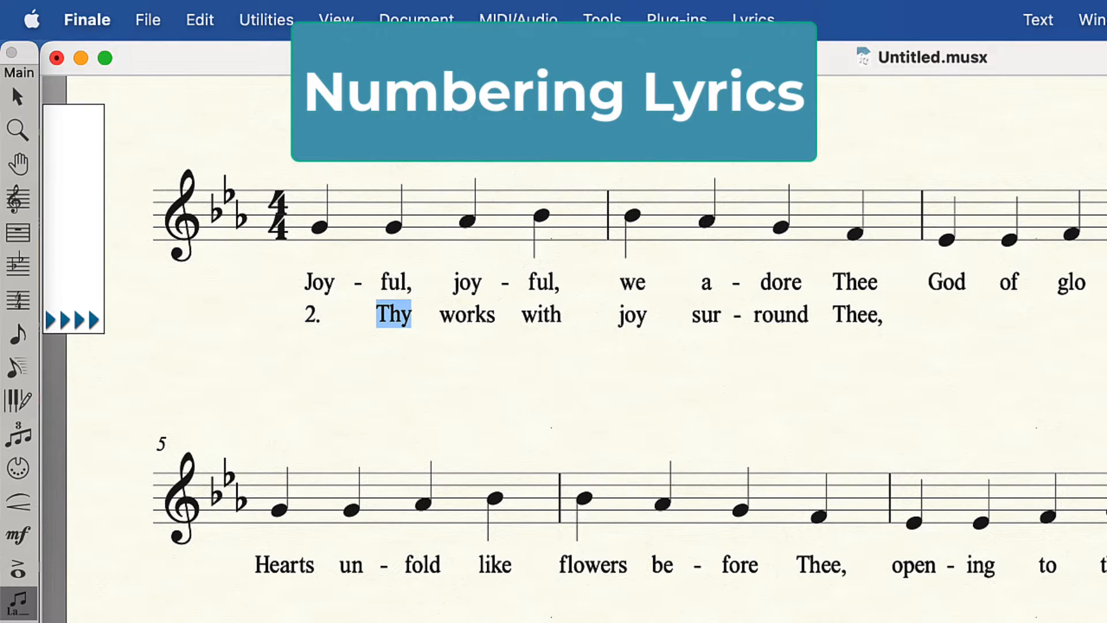
key("Left")
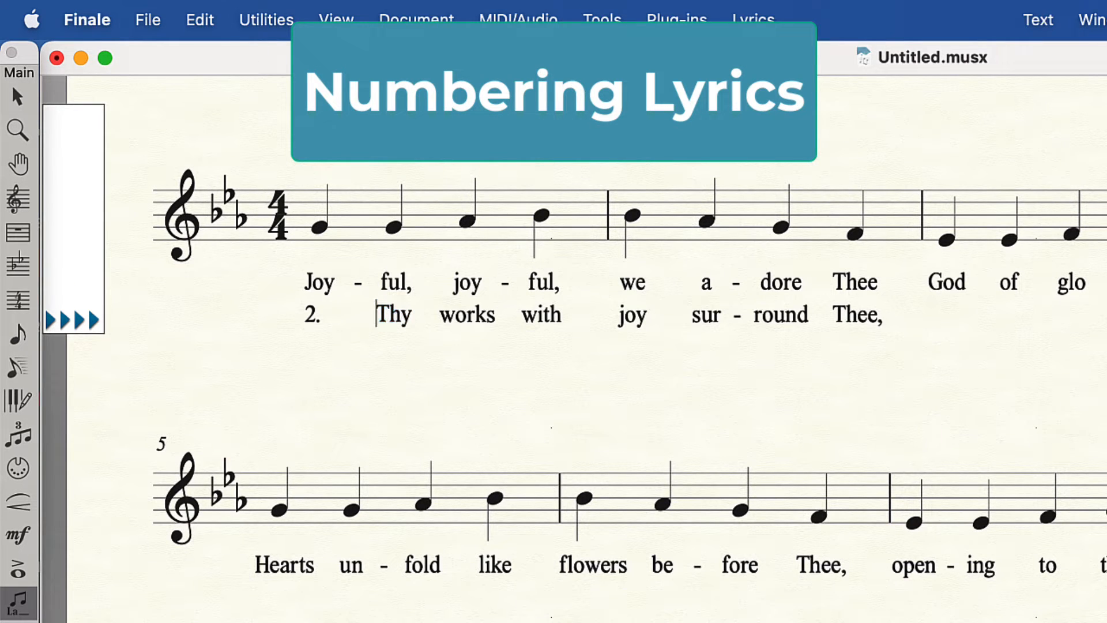
key("Left")
type("2")
key("alt+space")
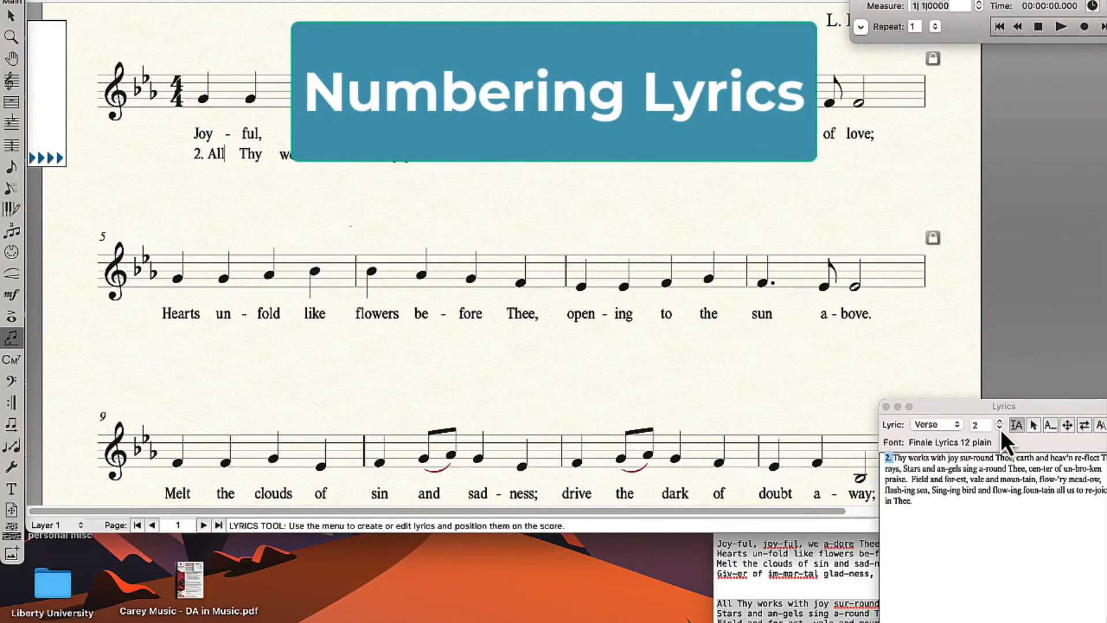
- Switch to Verse 1 and change its first syllable to "1. Joy", joined with a hard space and keeping the hyphen
left_click(999, 428)
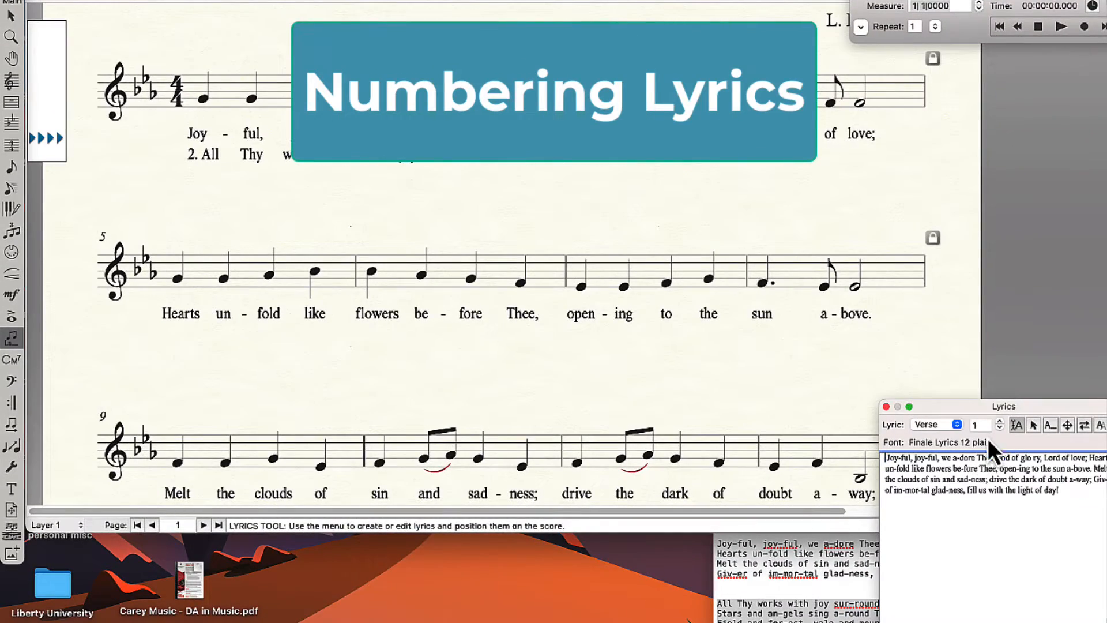
left_click(203, 98)
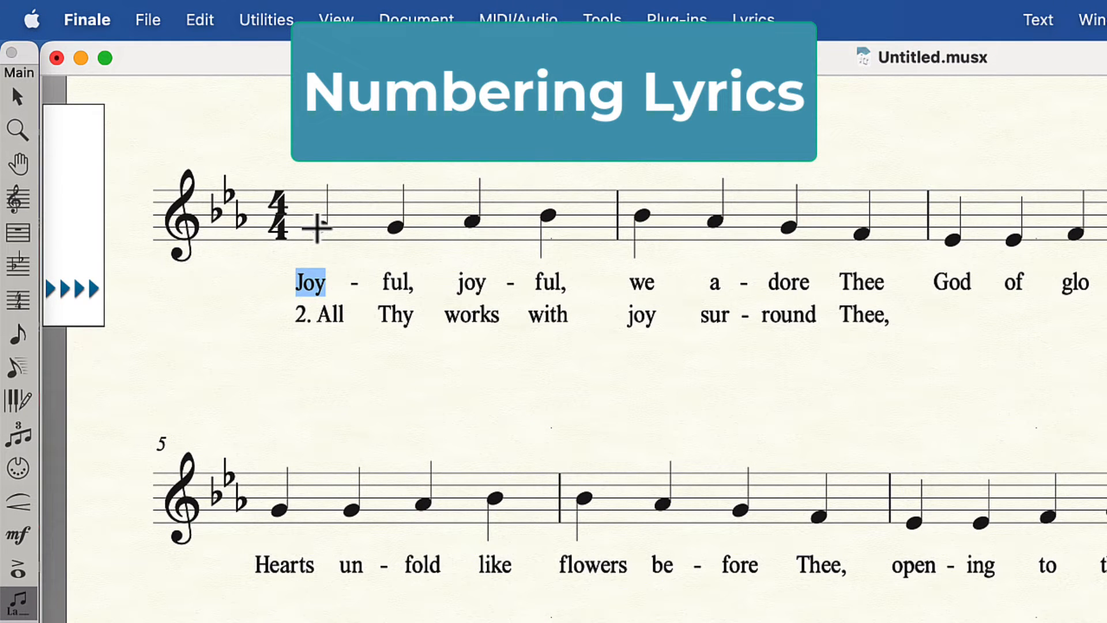
type("1.")
key("alt+space")
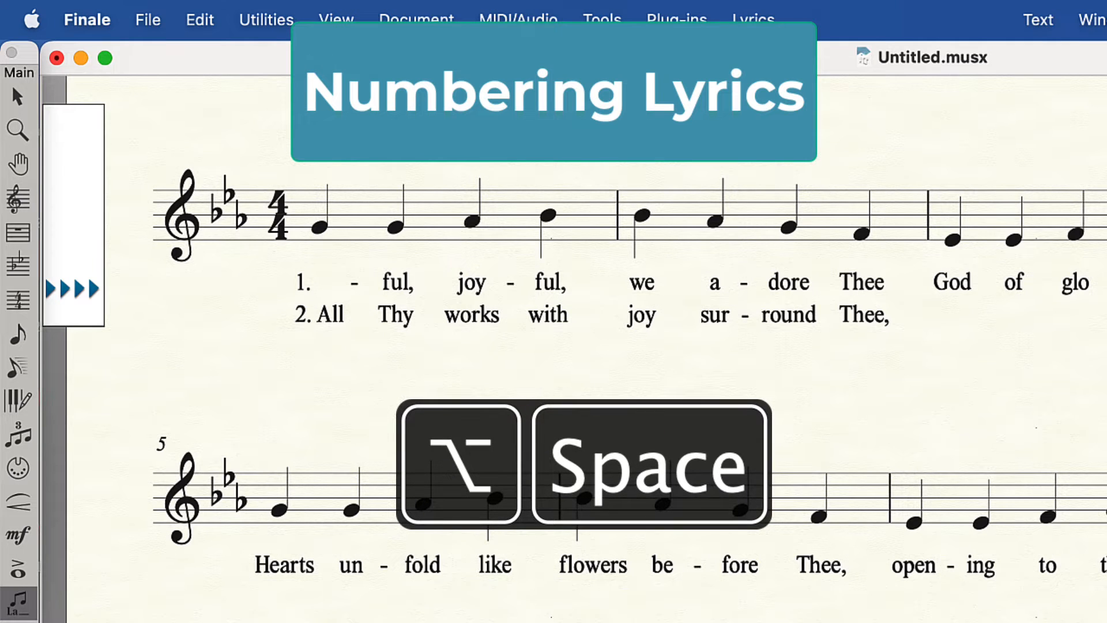
type("Joy ")
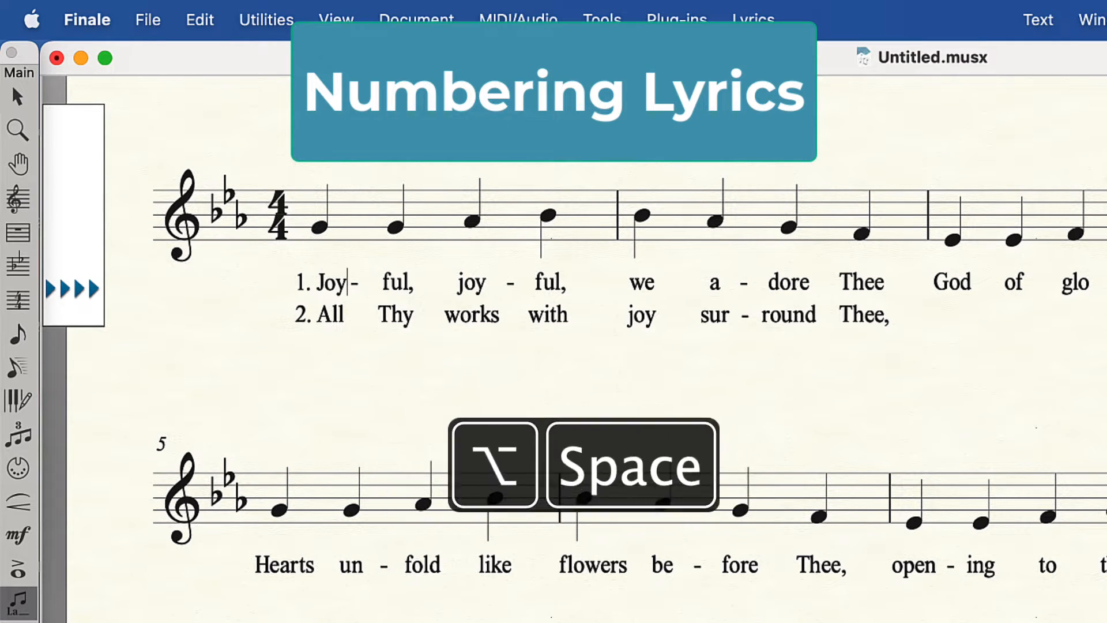
type("-")
left_click(377, 364)
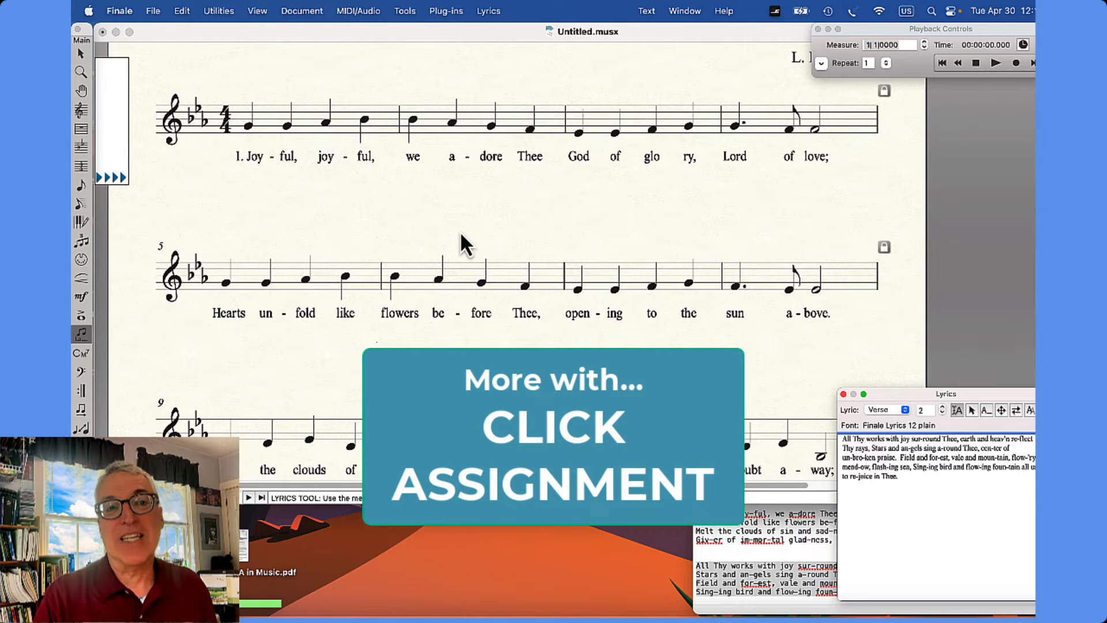
- Use Click Assignment to place the whole of verse 2 at once, starting from the first note of measure 1
left_click(398, 203)
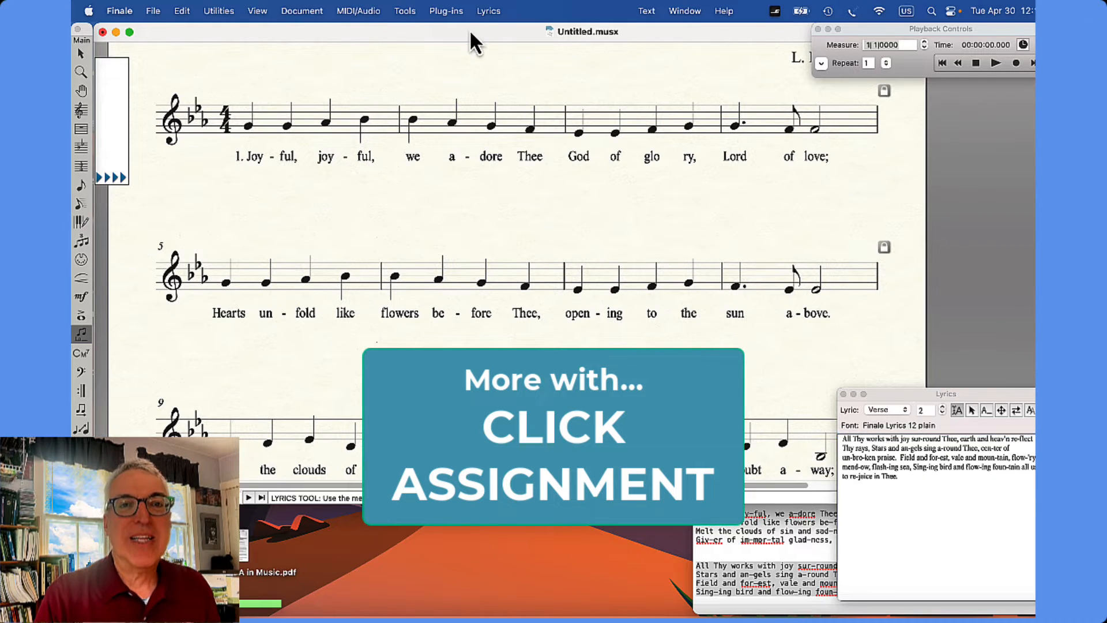
left_click(488, 11)
left_click(500, 86)
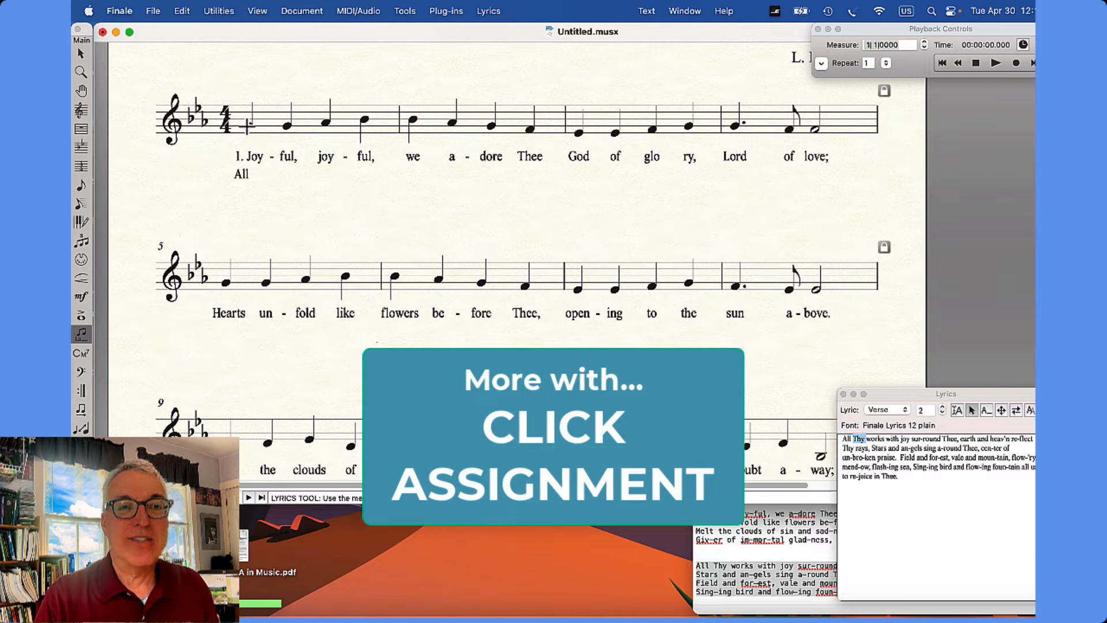
key("super+z")
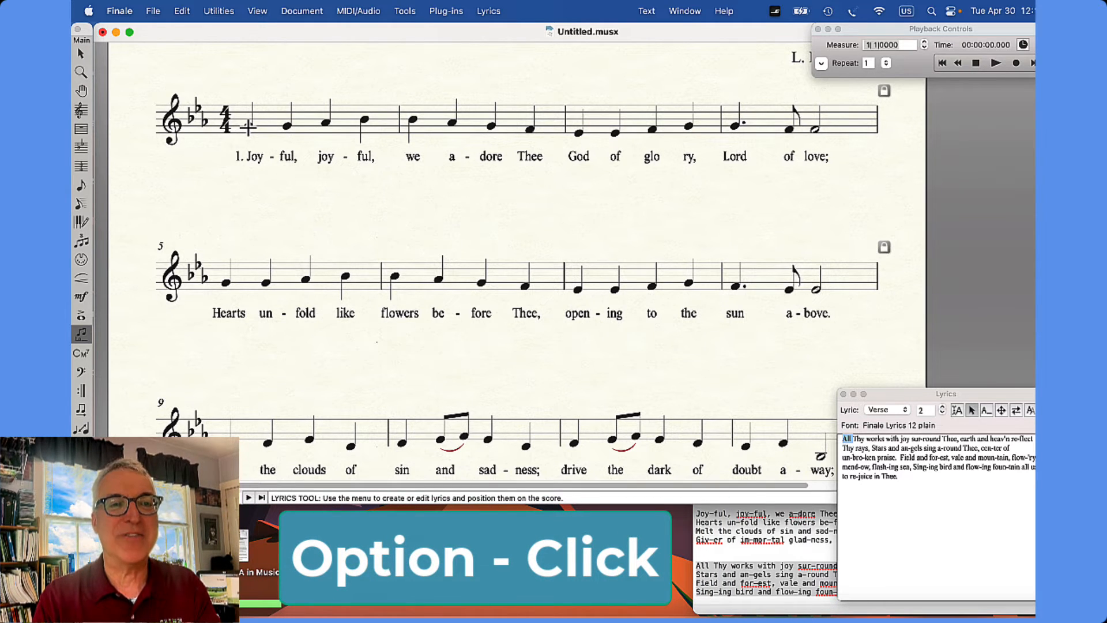
left_click(248, 127, "alt")
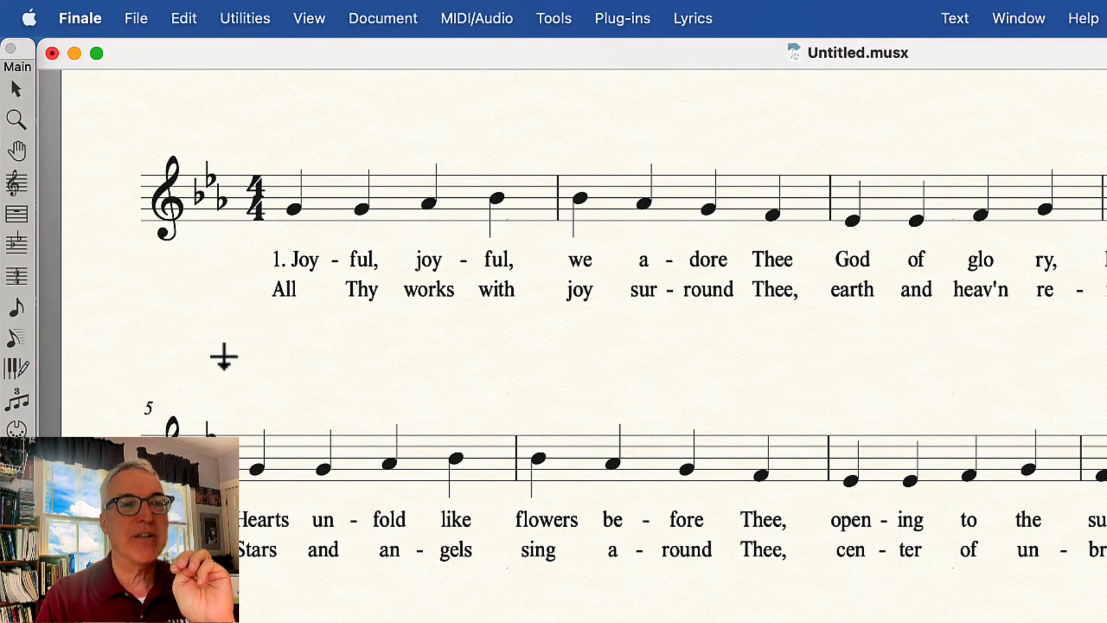
- Switch to Type Into Score and change verse 2's first syllable to "2. All", joined with a hard space
left_click(693, 18)
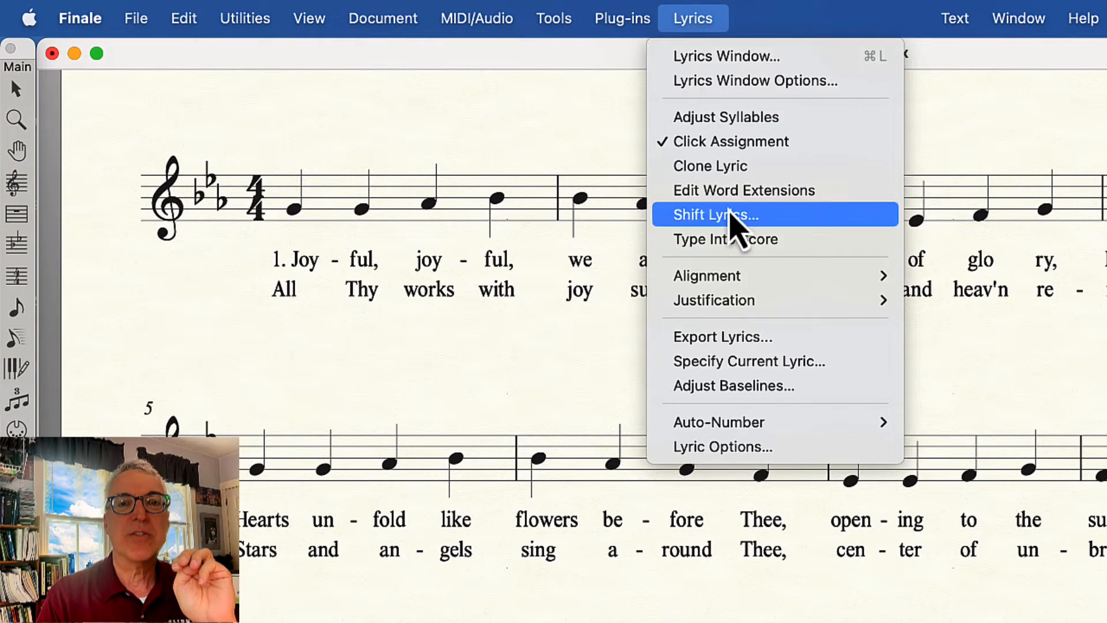
left_click(732, 240)
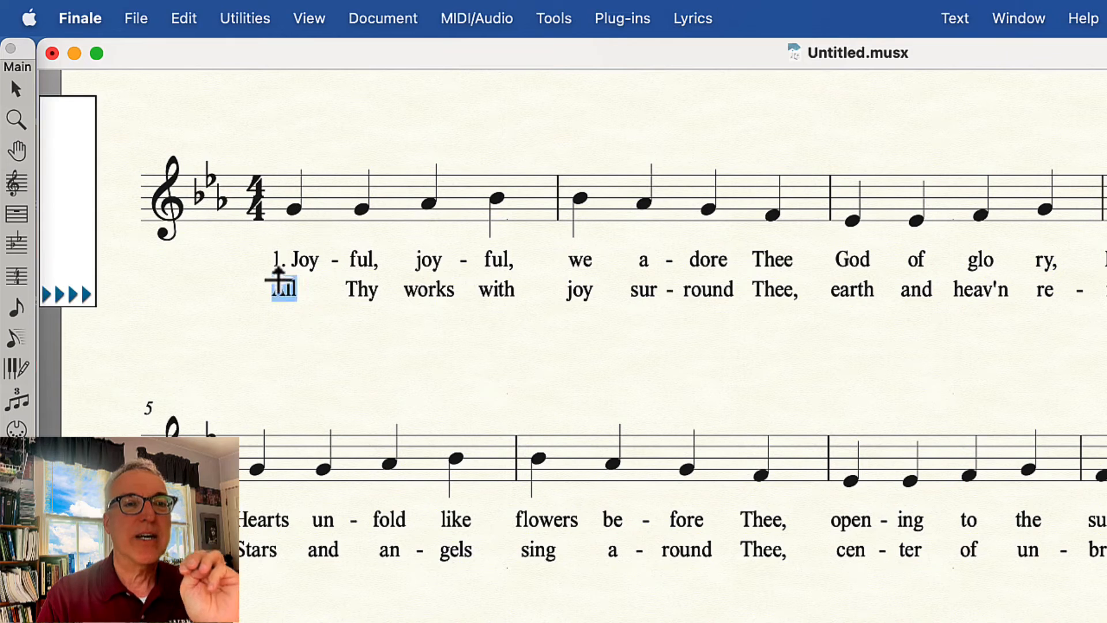
type("2.")
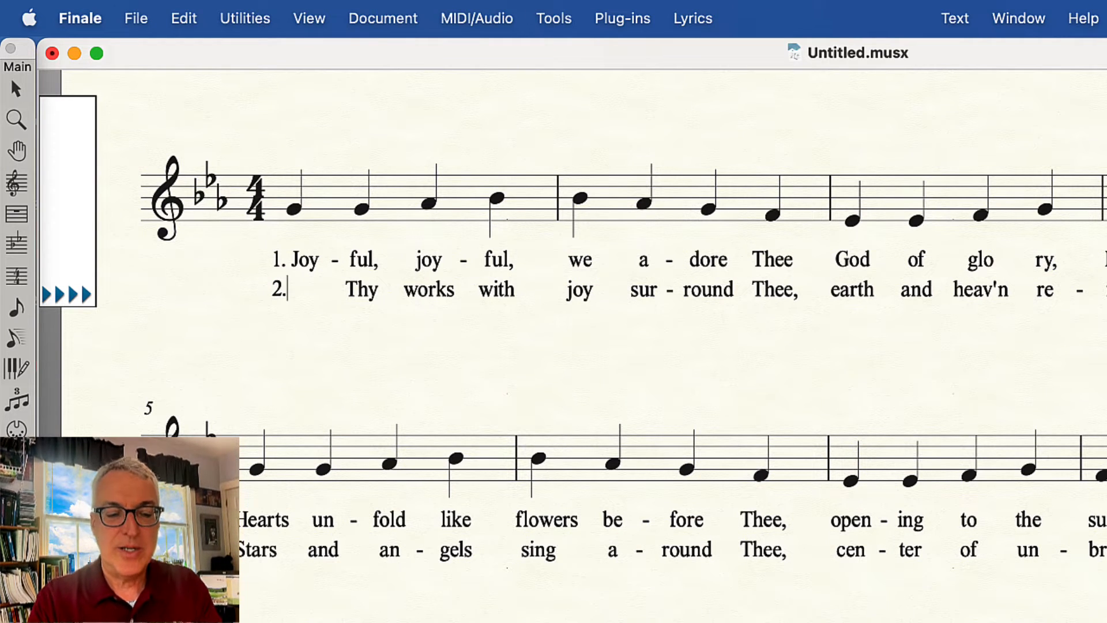
key("alt+space")
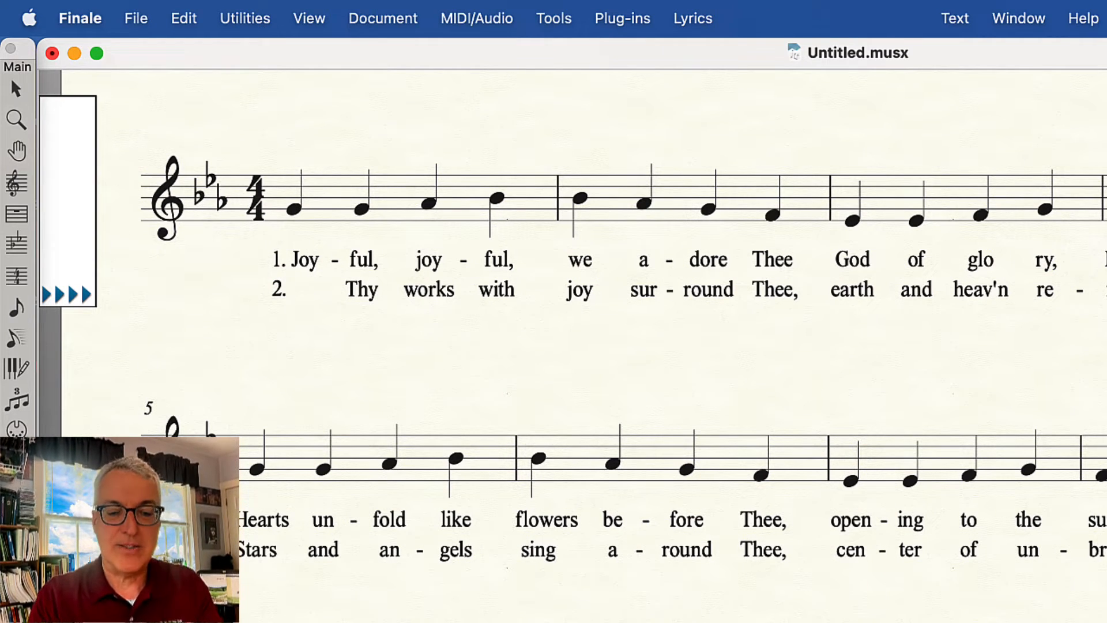
type("All")
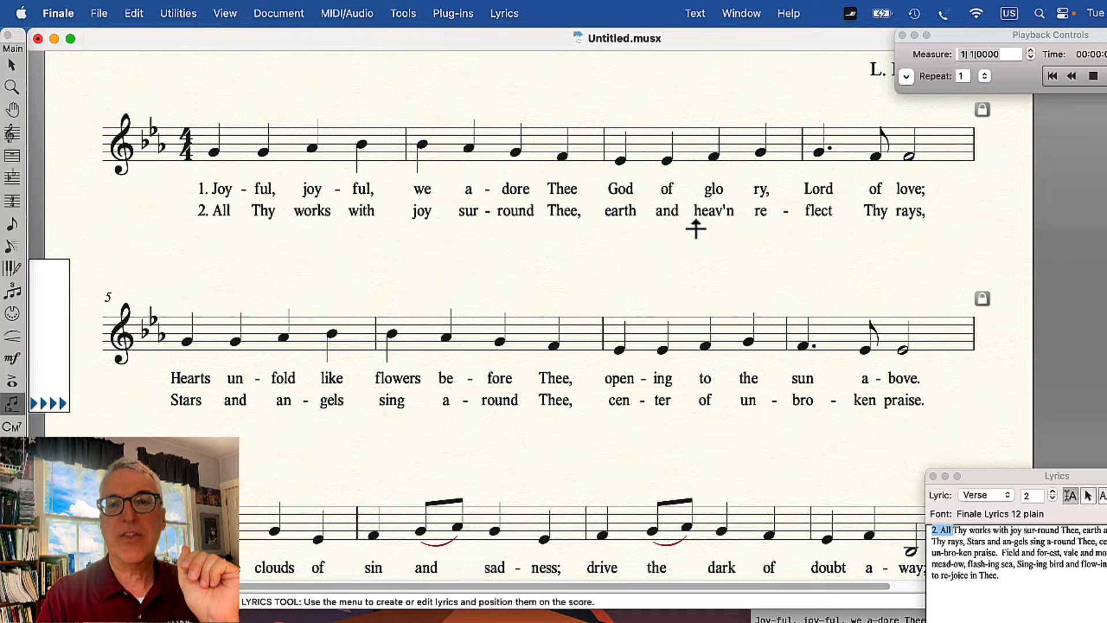
- Shift the verse 2 syllables right by one note to the next open note after the slurred pairs in measures 10 and 11
scroll(766, 245, "down", 3)
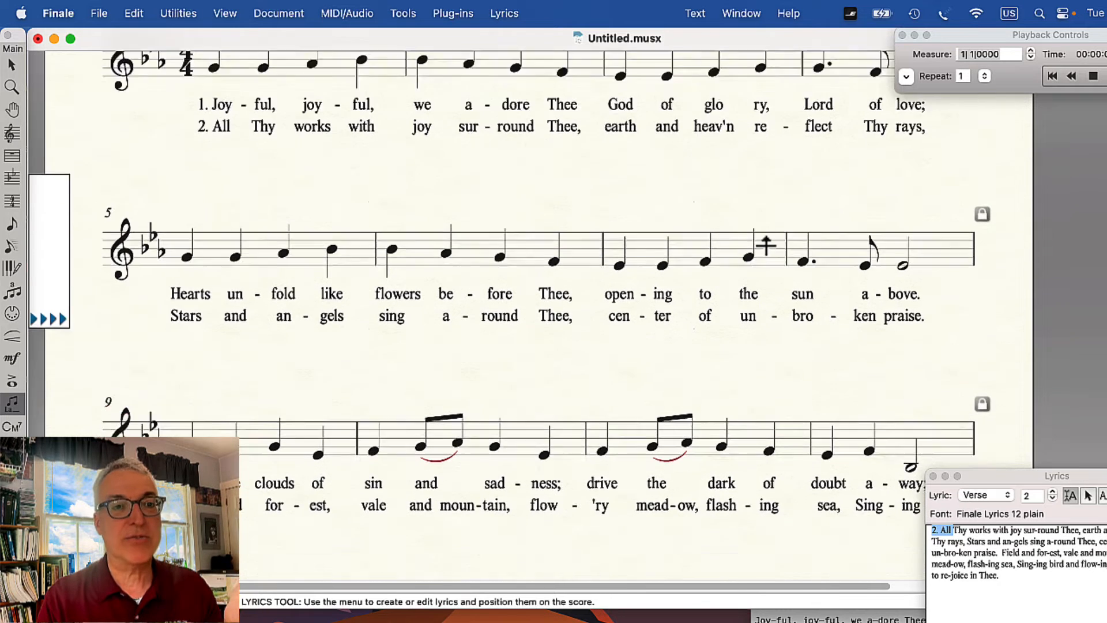
scroll(767, 246, "down", 2)
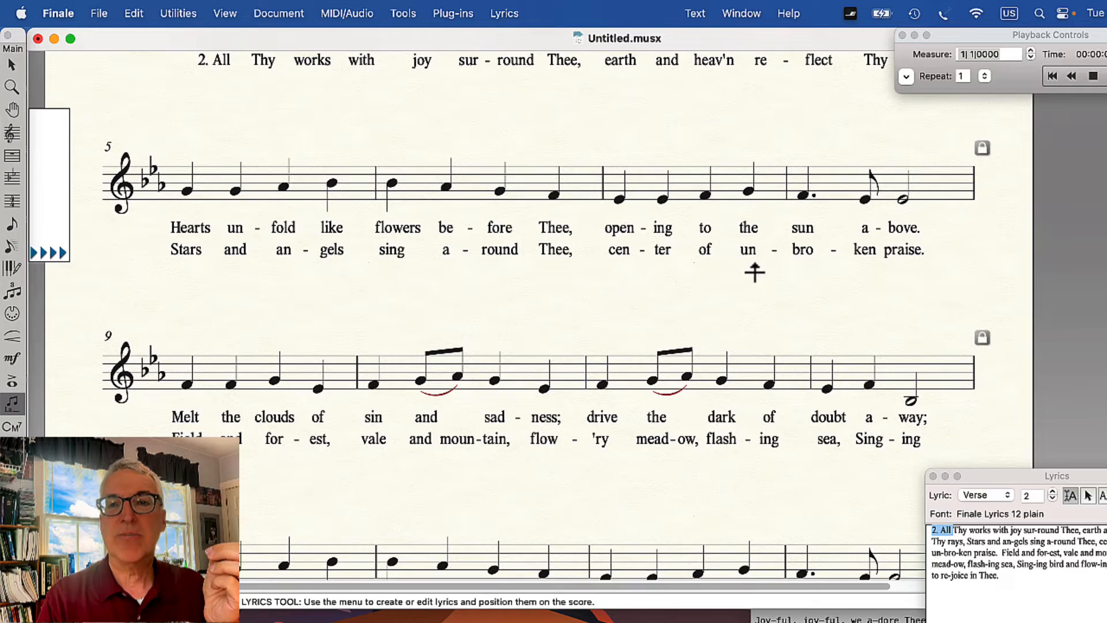
scroll(754, 271, "down", 5)
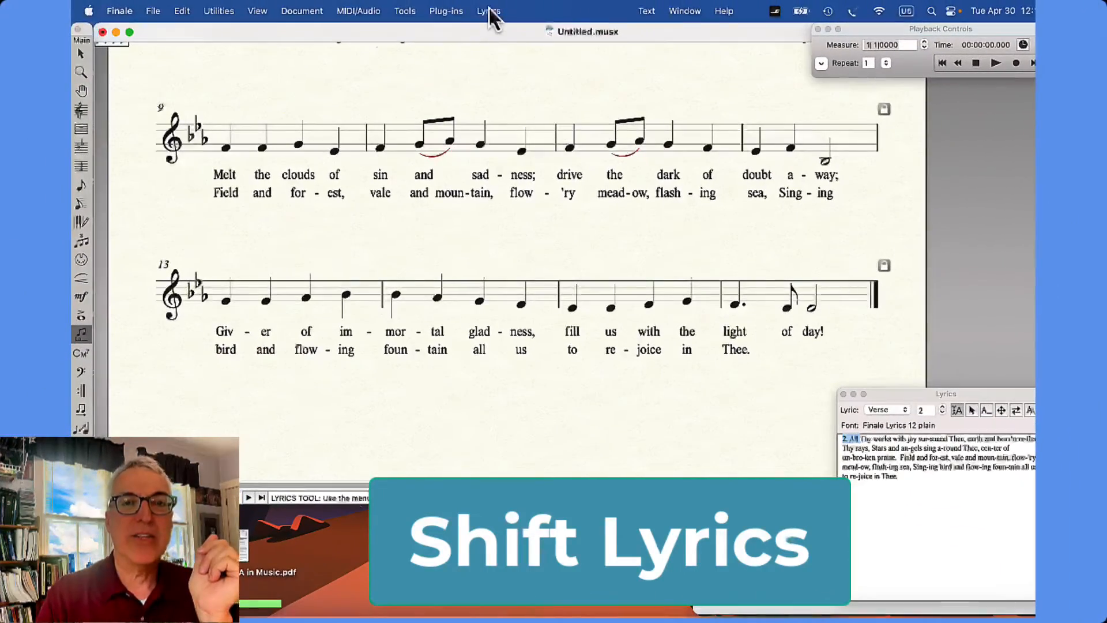
left_click(489, 11)
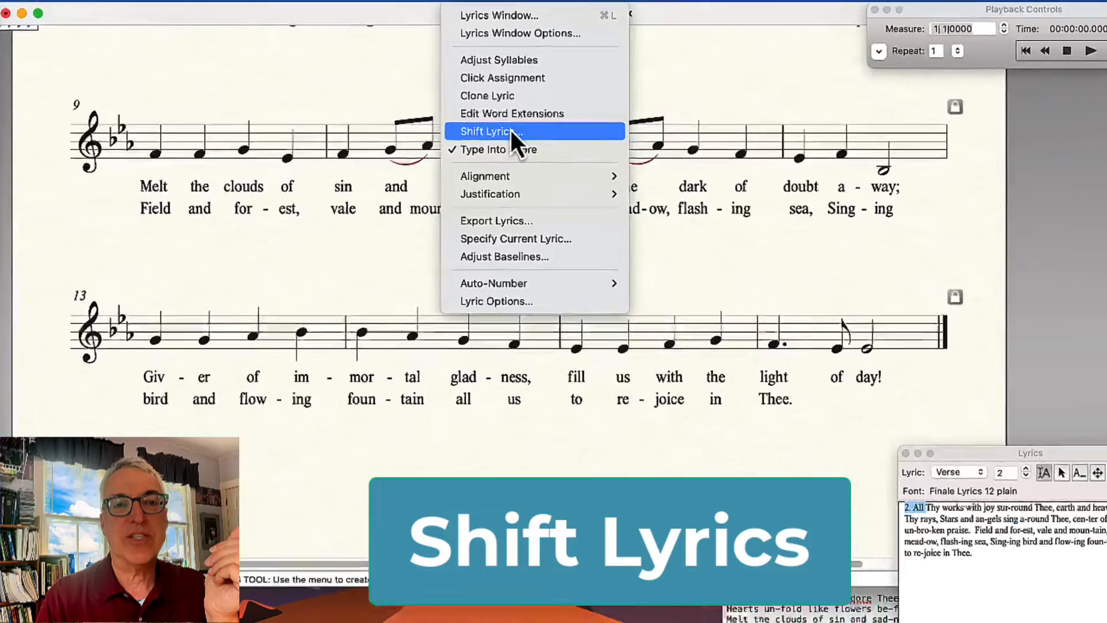
left_click(510, 129)
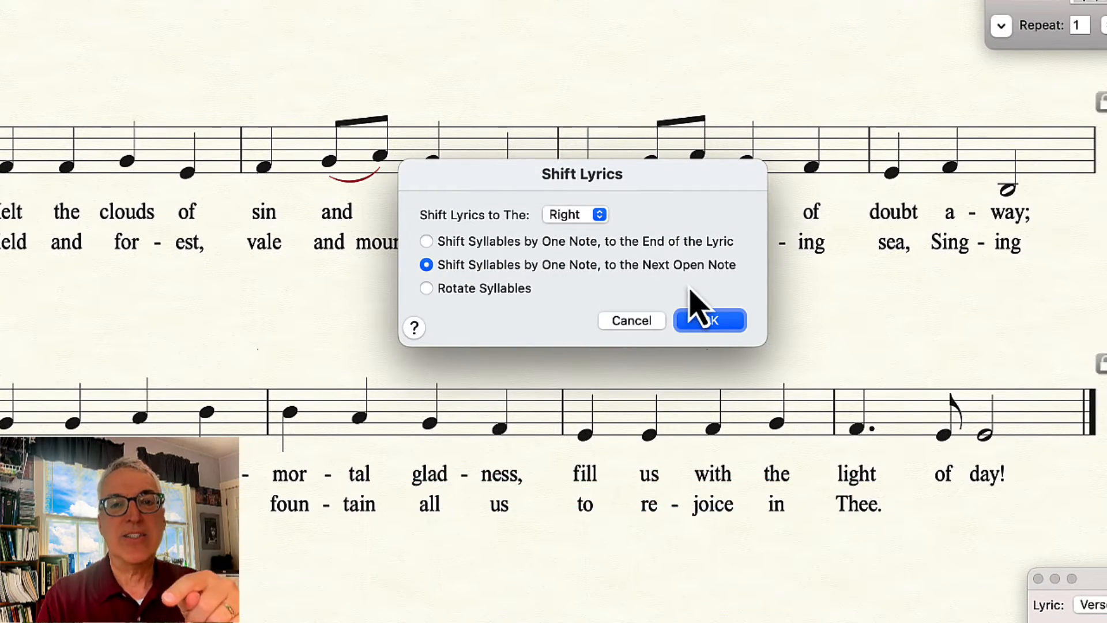
left_click(565, 218)
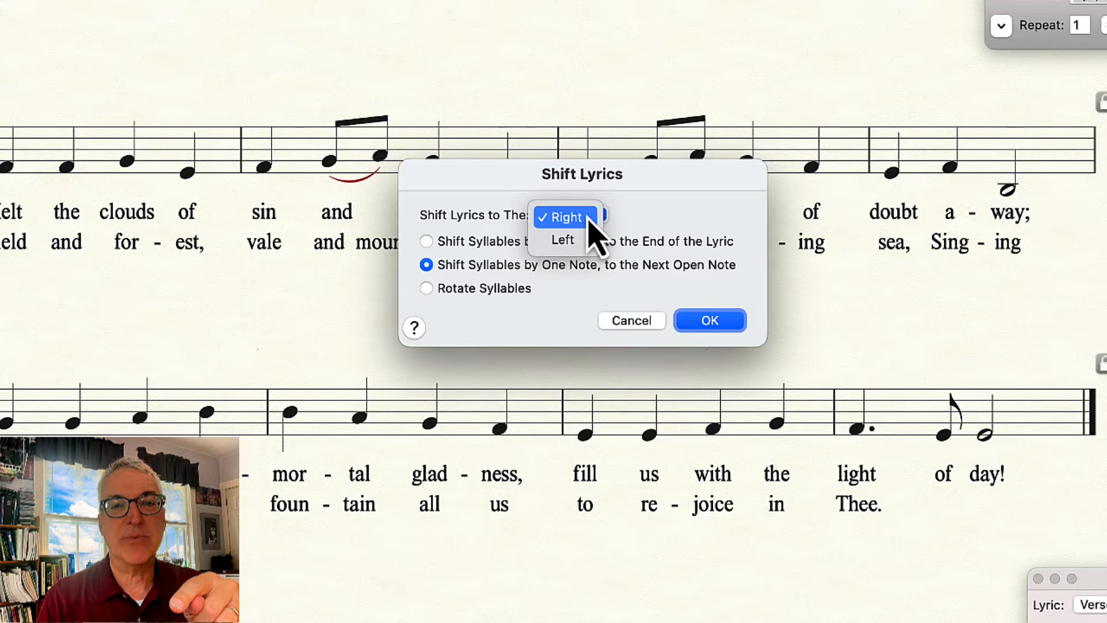
left_click(709, 321)
left_click(707, 320)
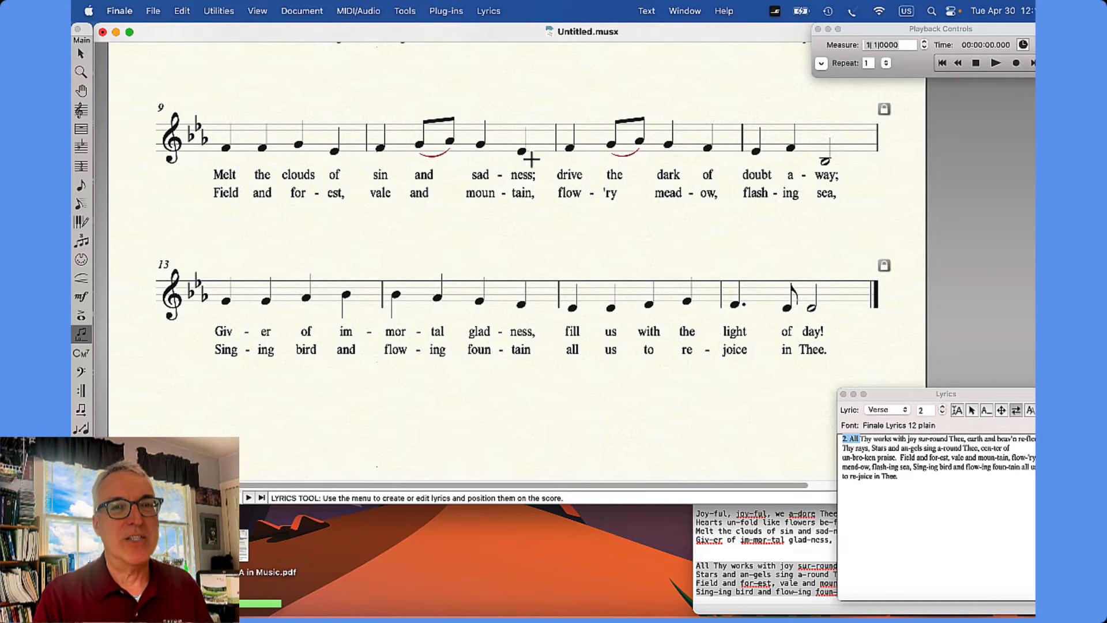
- Review the Shift Lyrics options, keeping the shift to the right by one note to the next open note
left_click(488, 11)
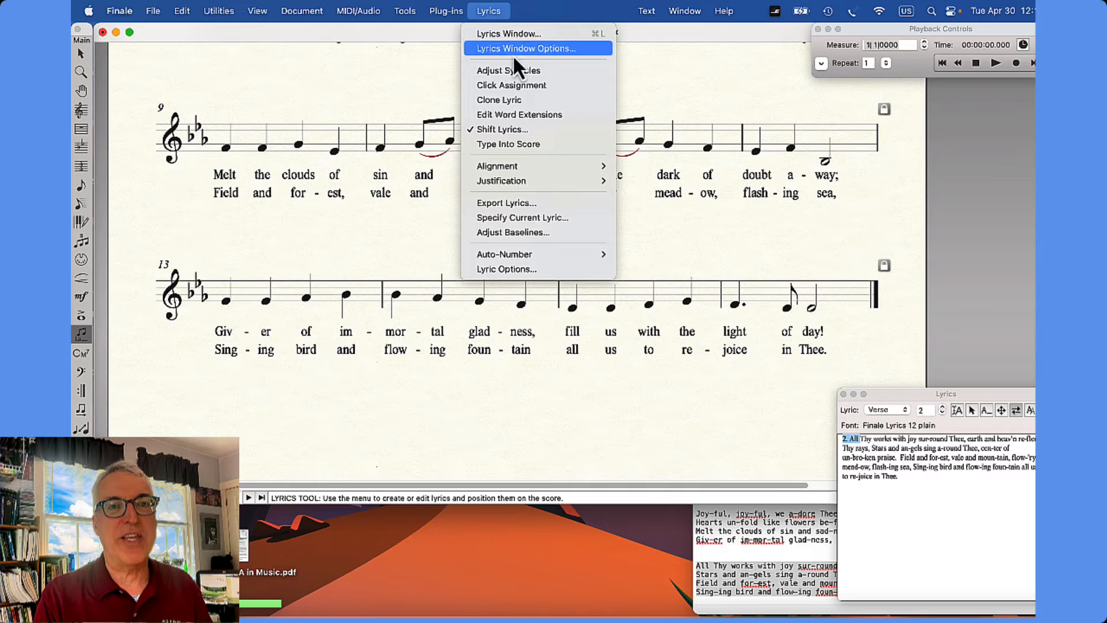
left_click(518, 131)
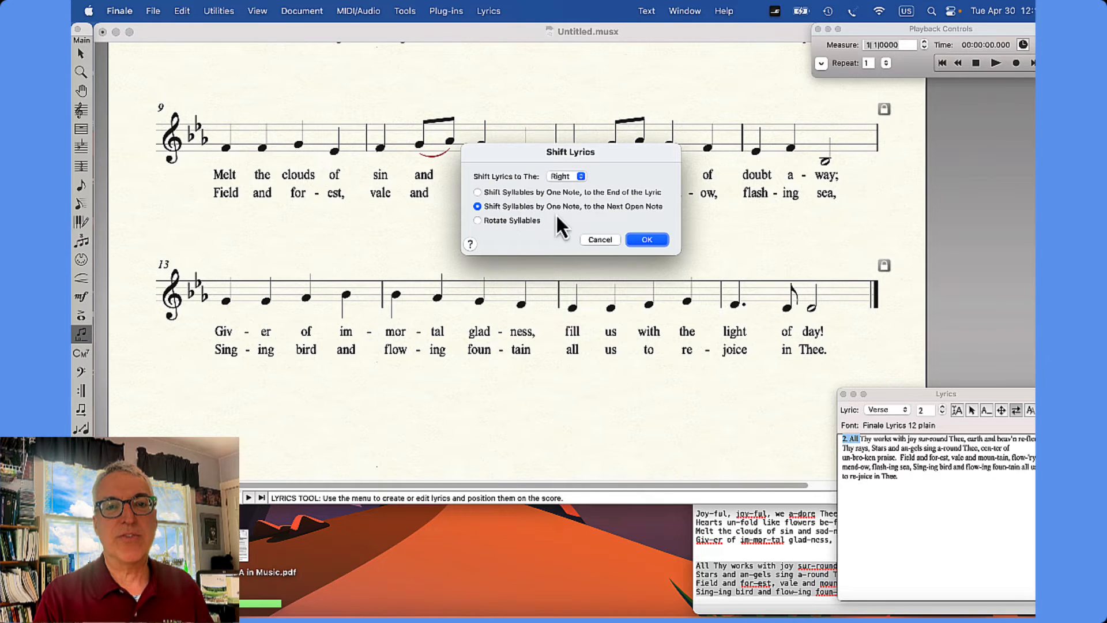
left_click(647, 240)
- Return to Type Into Score and select the first note's verse 2 syllable, followed by its verse 1 syllable
scroll(565, 305, "up", 10)
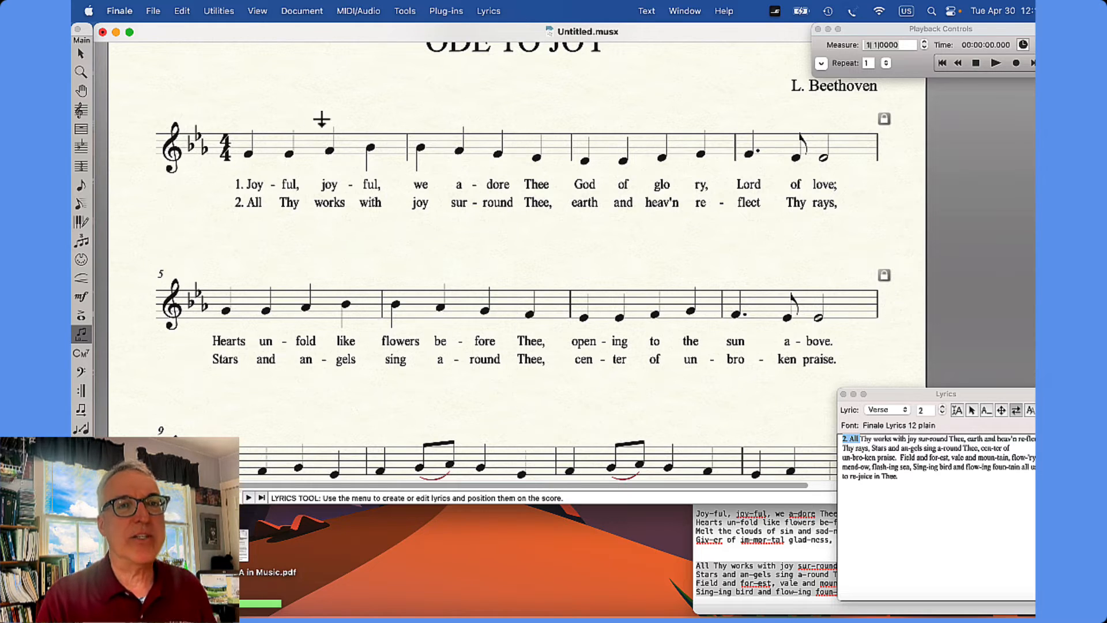
left_click(487, 11)
left_click(502, 143)
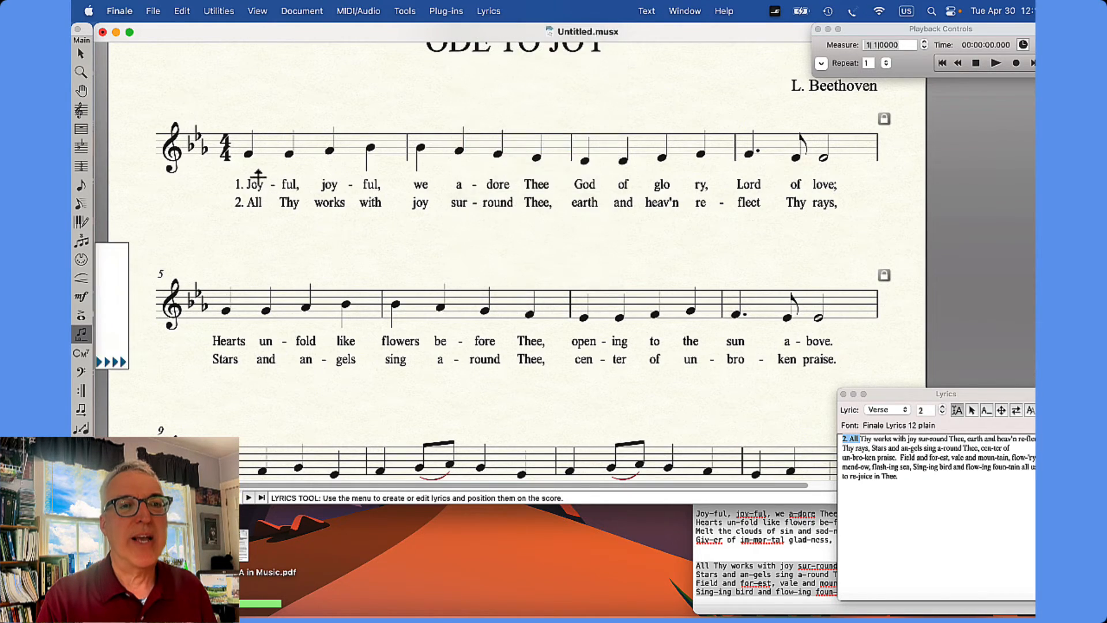
left_click(249, 153)
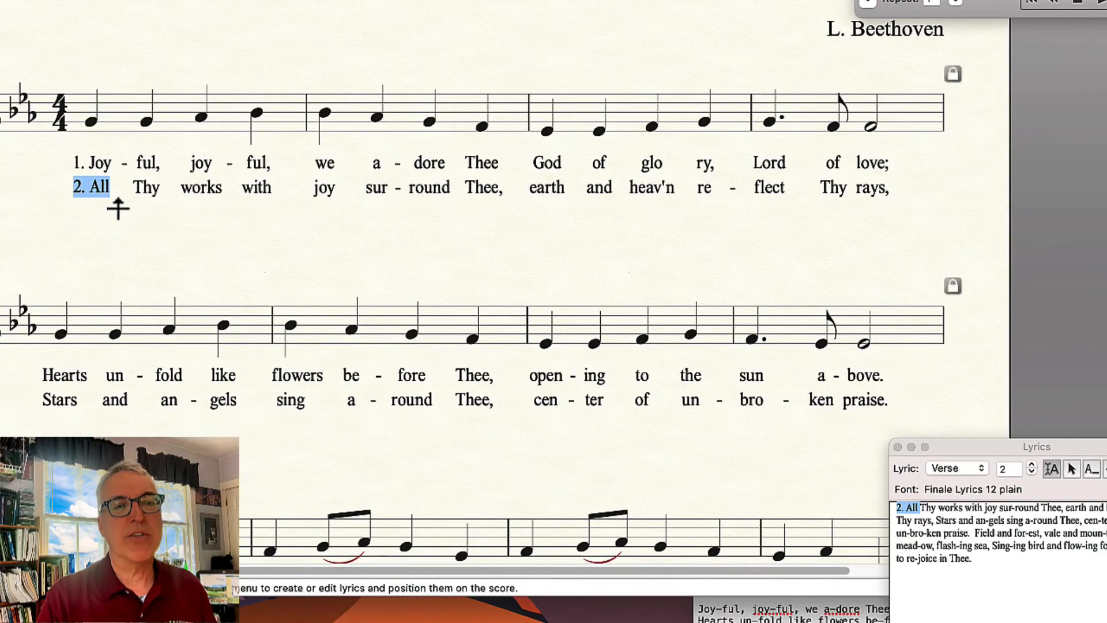
left_click(1032, 472)
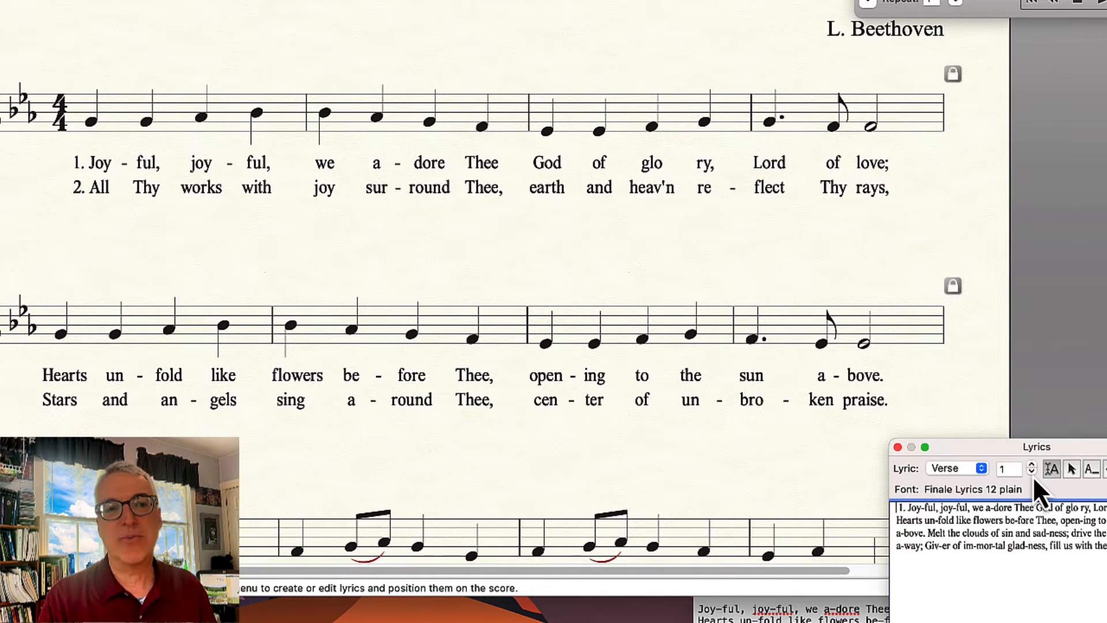
left_click(88, 118)
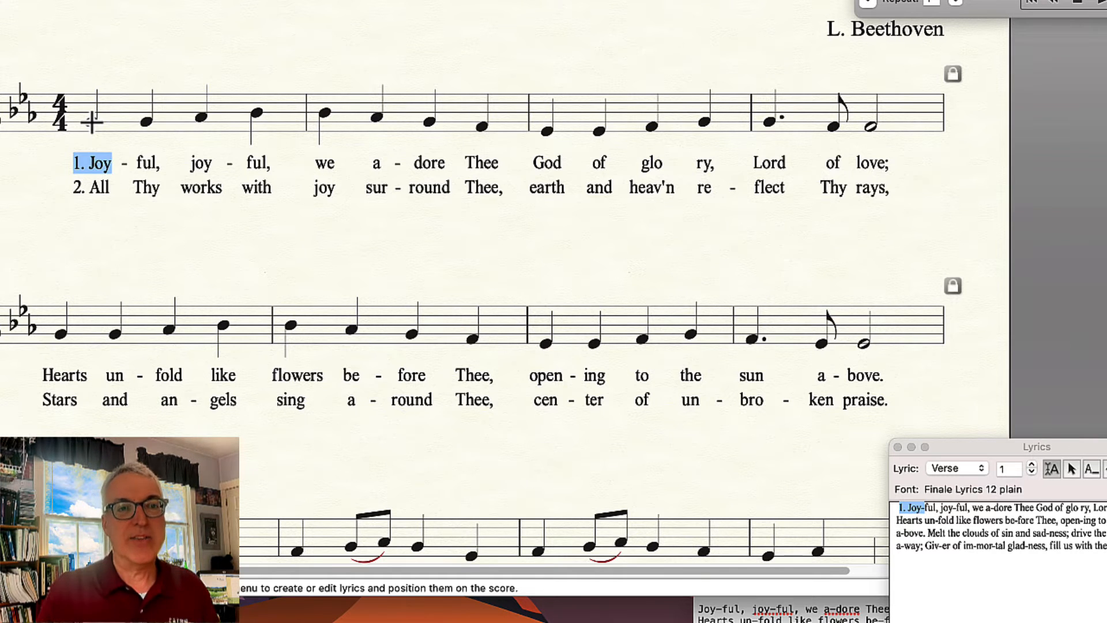
- Alternate the syllable selection on the first note between verses 2 and 1, and close the Lyrics window
key("Down")
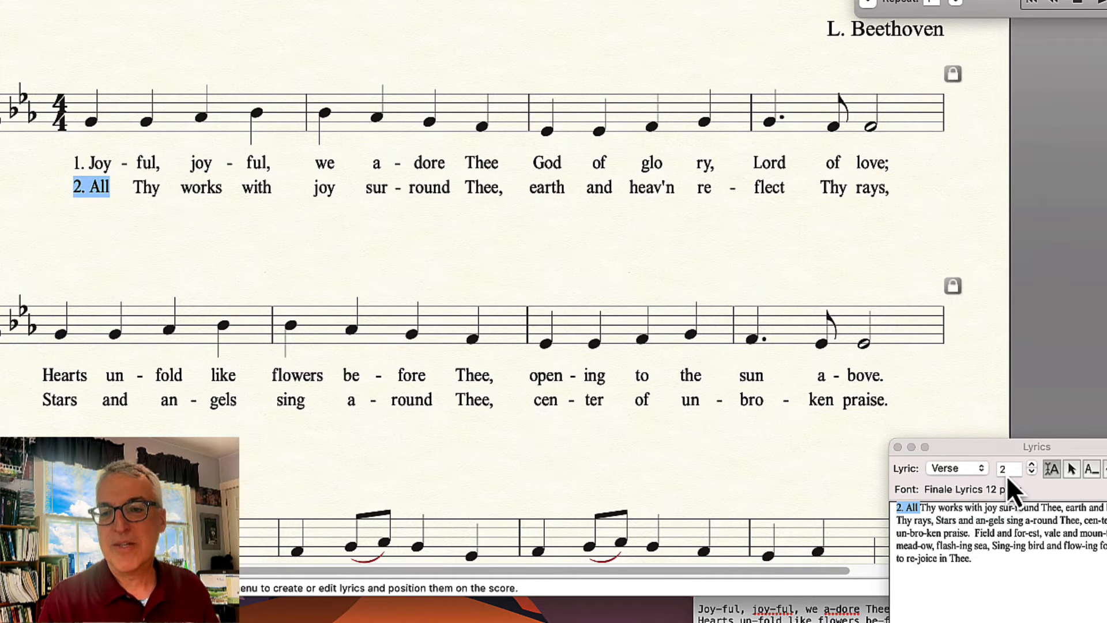
key("Up")
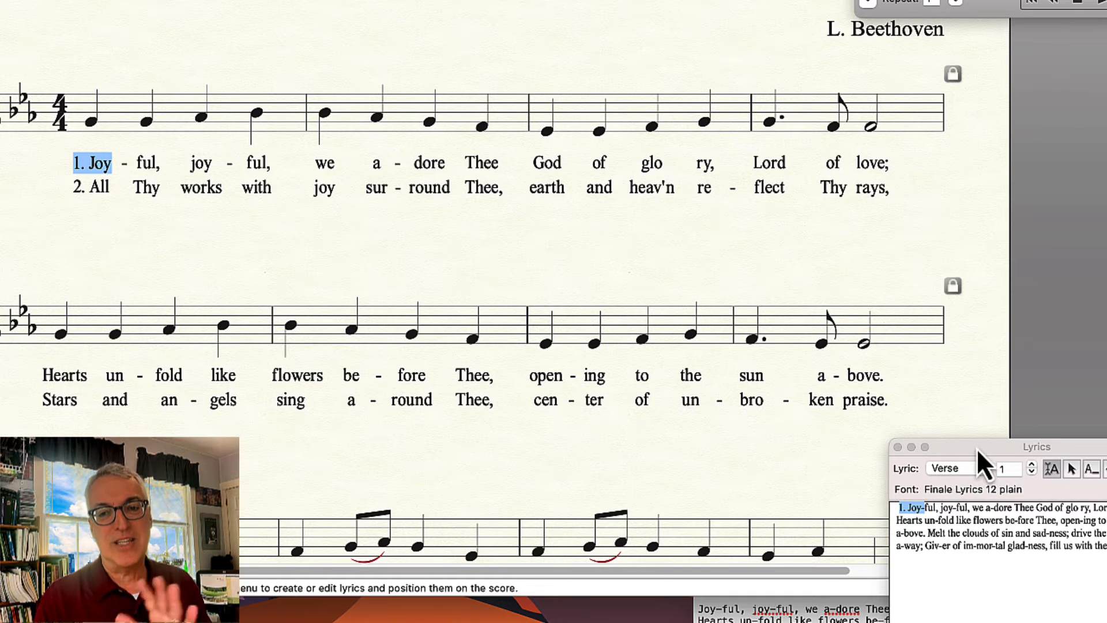
left_click(1032, 466)
left_click(1033, 471)
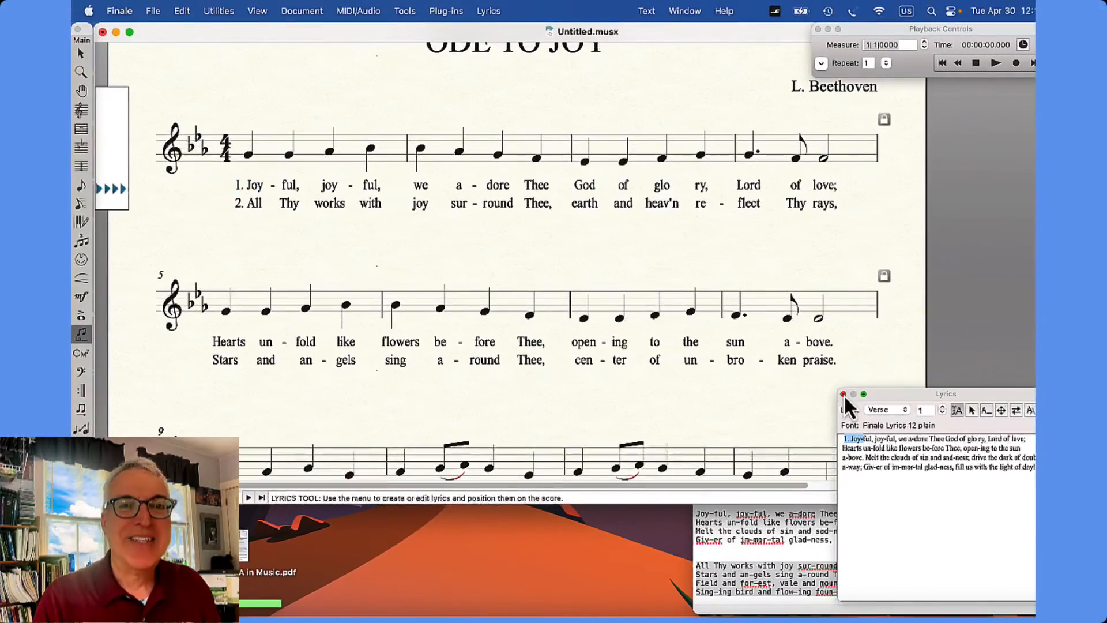
left_click(844, 394)
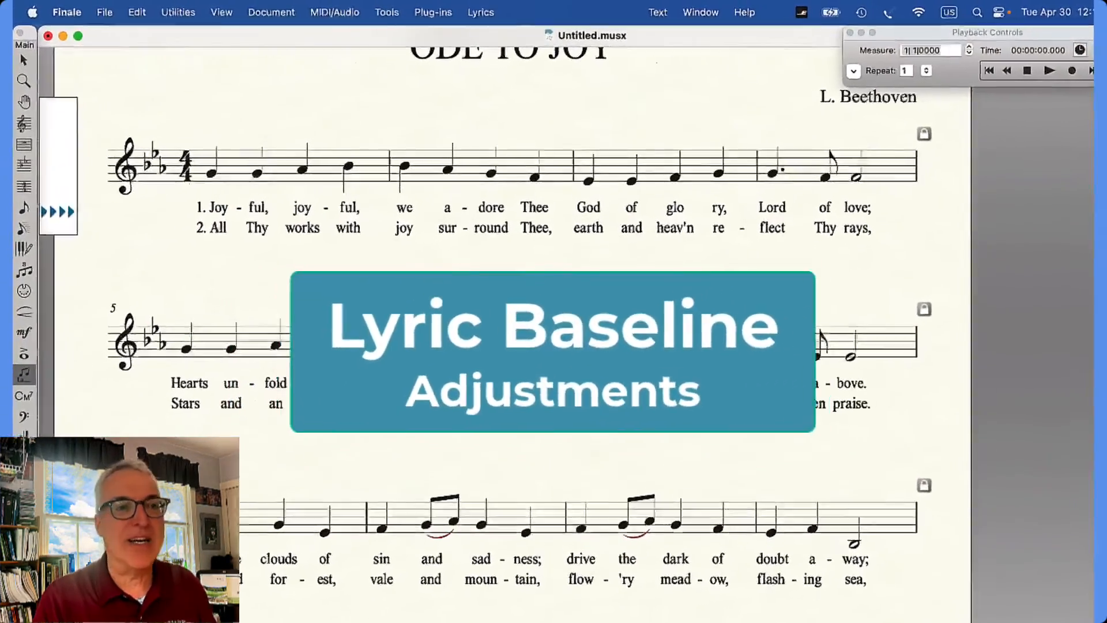
- Select verse 1's first syllable and display its lyric baseline for the entire piece
left_click(203, 180)
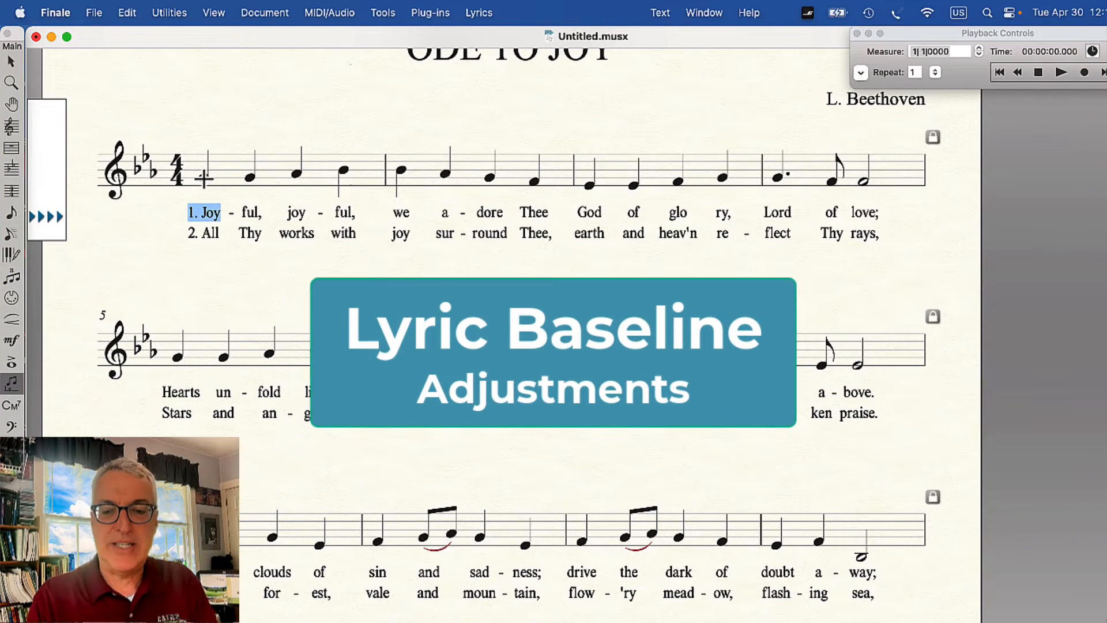
key("super+equal")
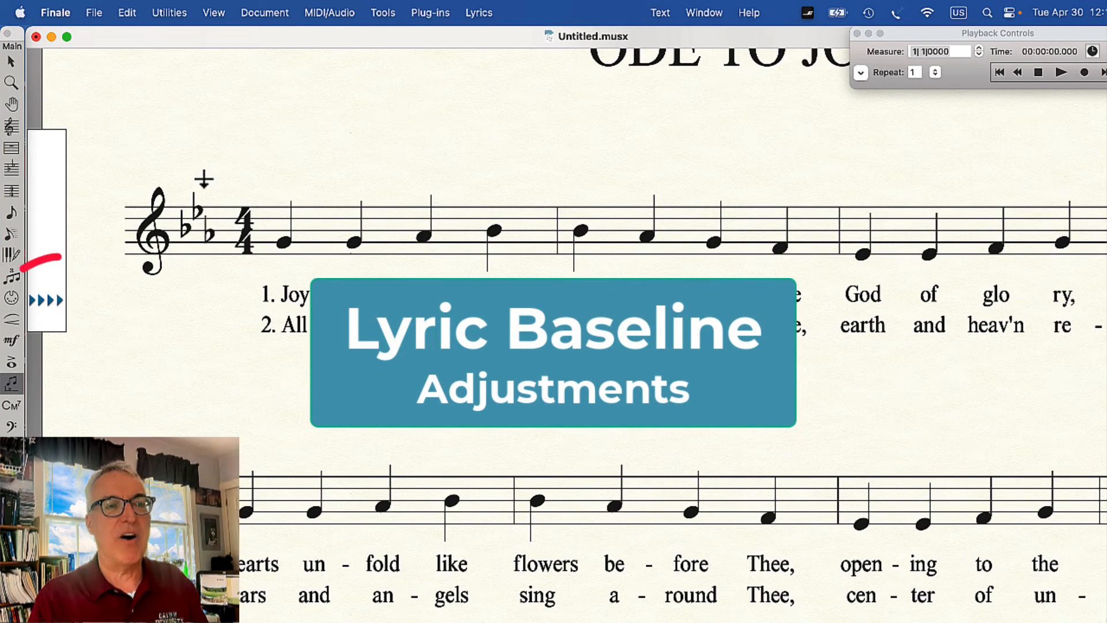
left_click(32, 302)
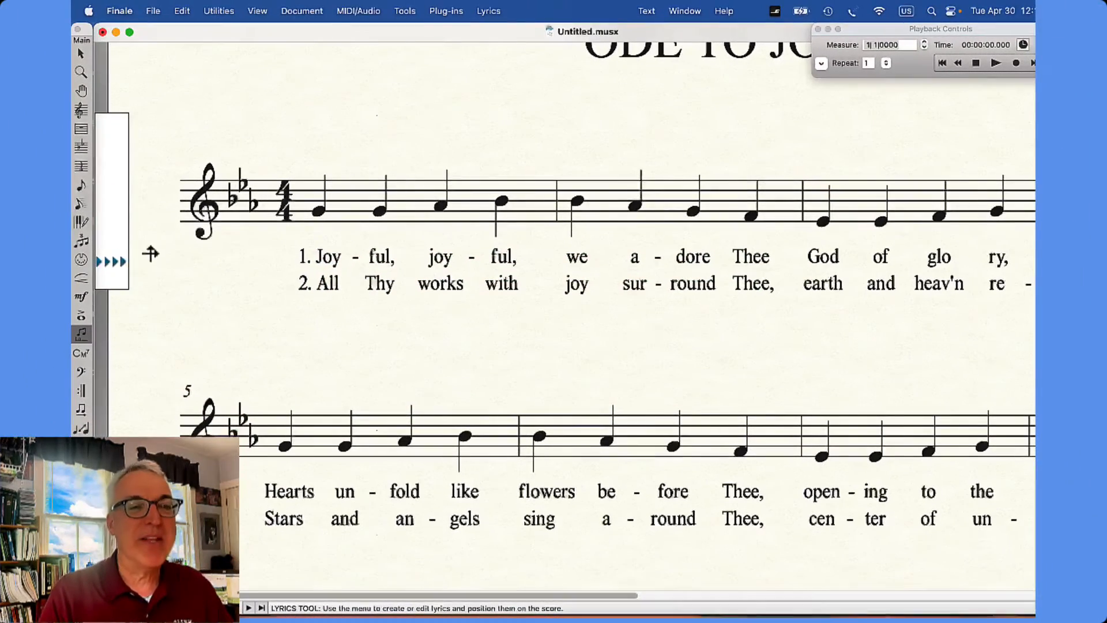
left_click_drag(102, 263, 100, 263)
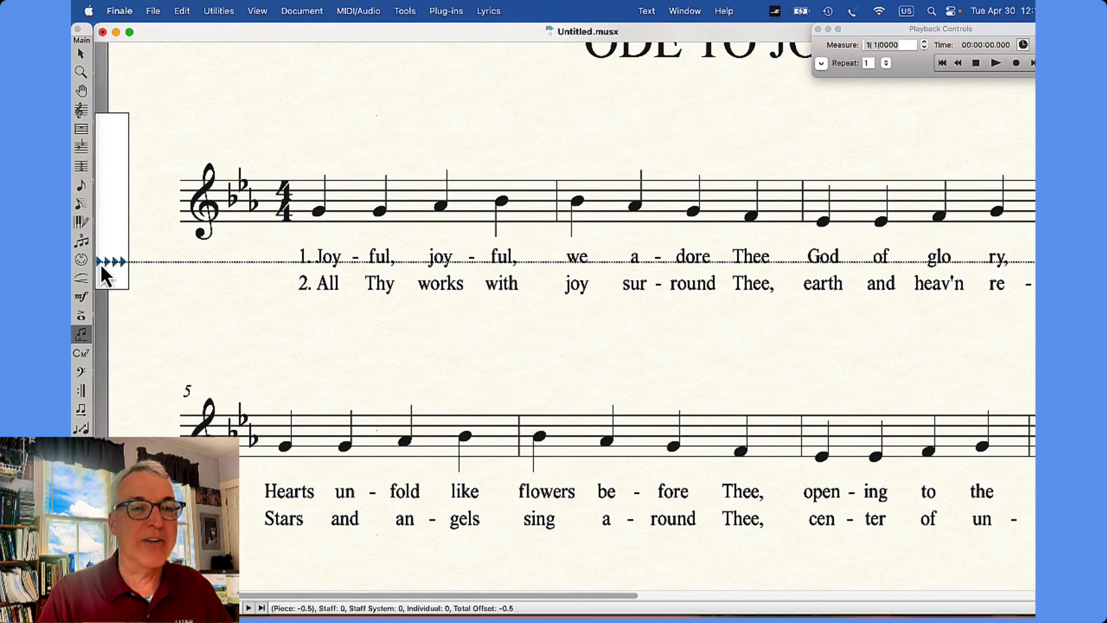
- Move from verse 1 to verse 2 on the first note and lower the verse 2 lyric baseline slightly for the entire piece
left_click(317, 211)
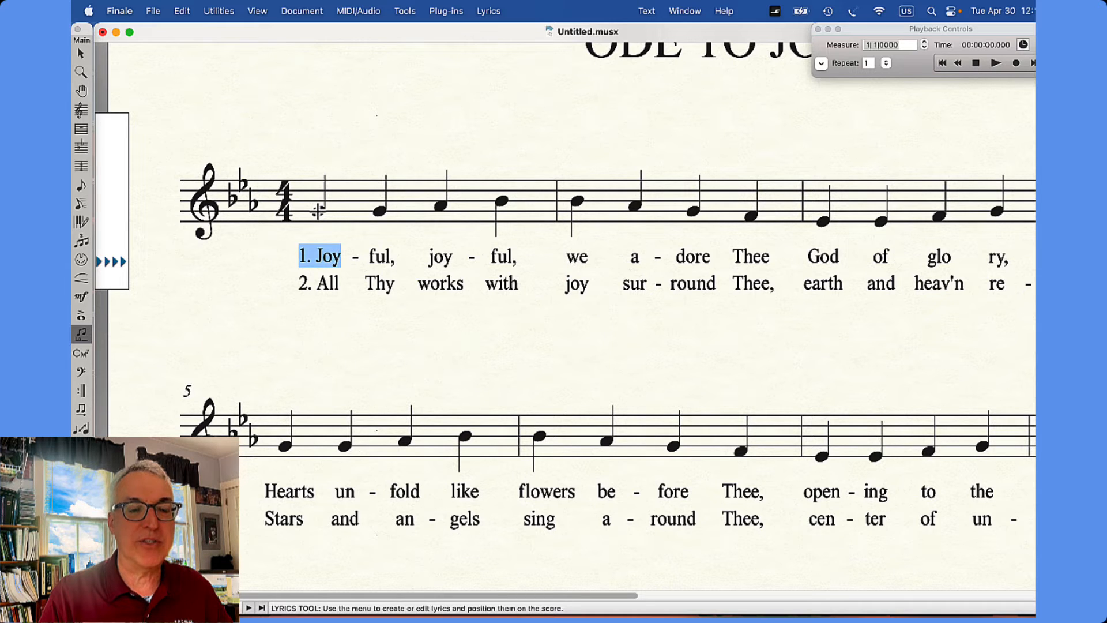
key("Down")
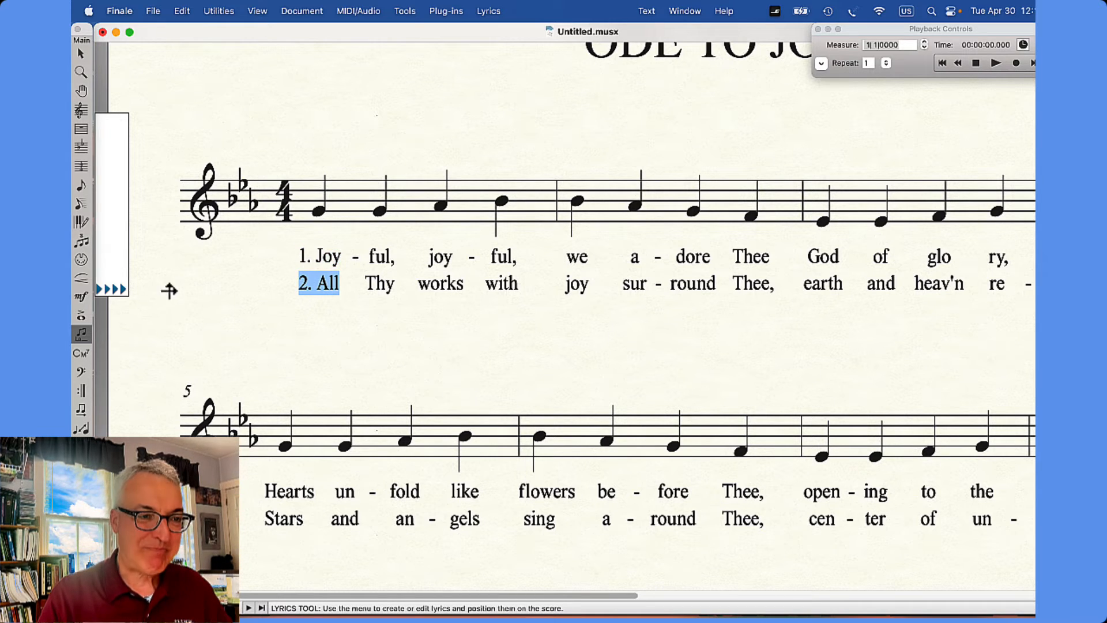
left_click_drag(99, 289, 99, 293)
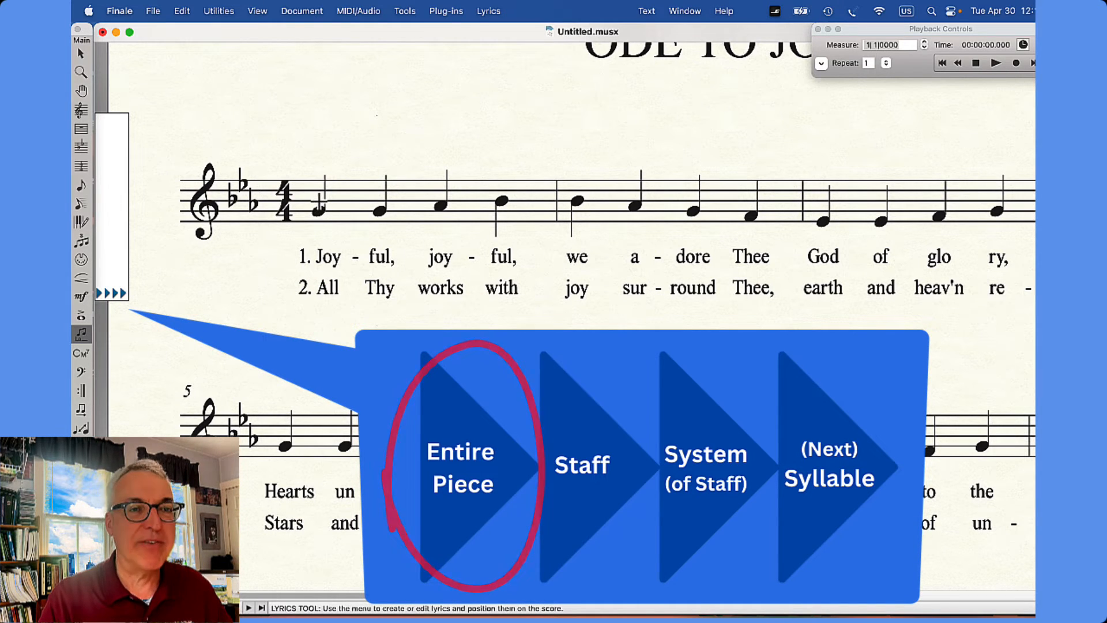
left_click(109, 294)
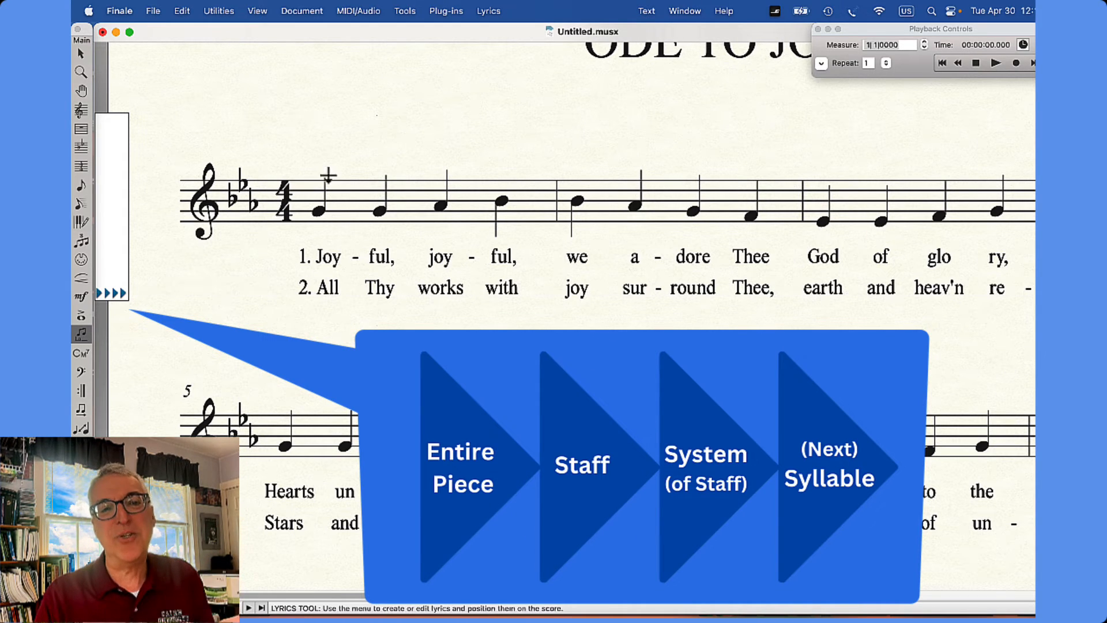
- Lower the verse 2 lyric baseline for the second system only, and restore it to match the other systems
scroll(406, 256, "down", 3)
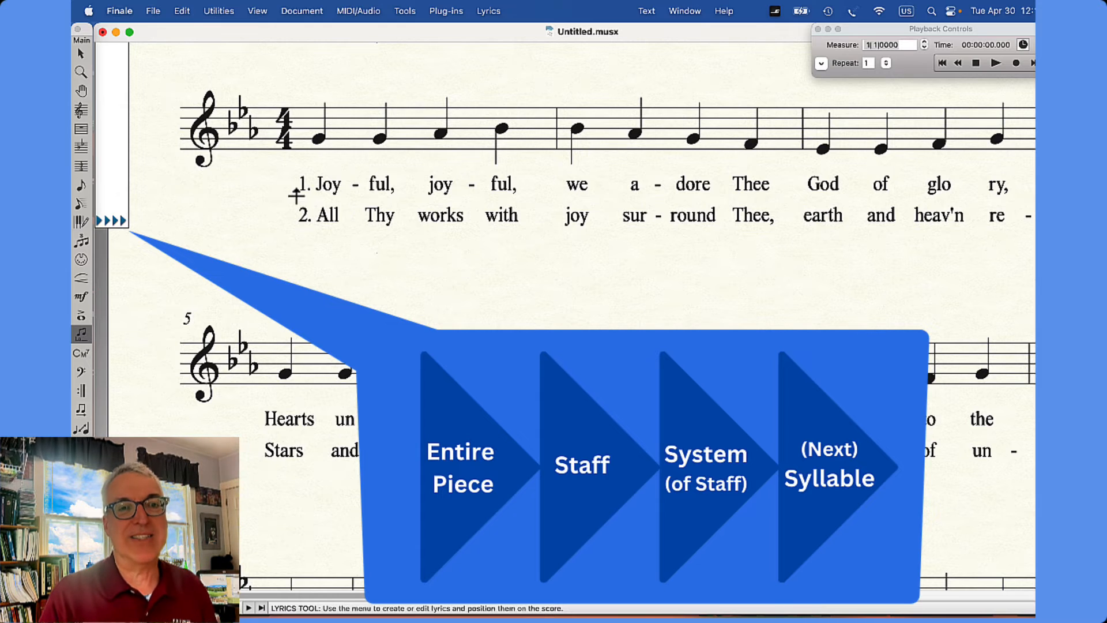
scroll(295, 196, "up", 3)
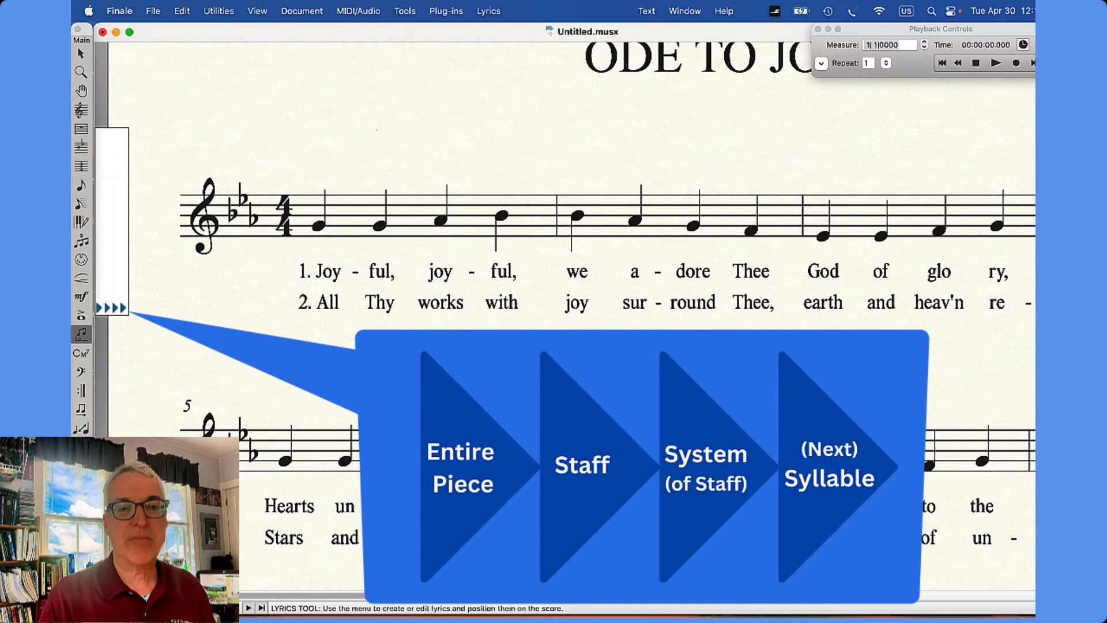
scroll(298, 243, "down", 3)
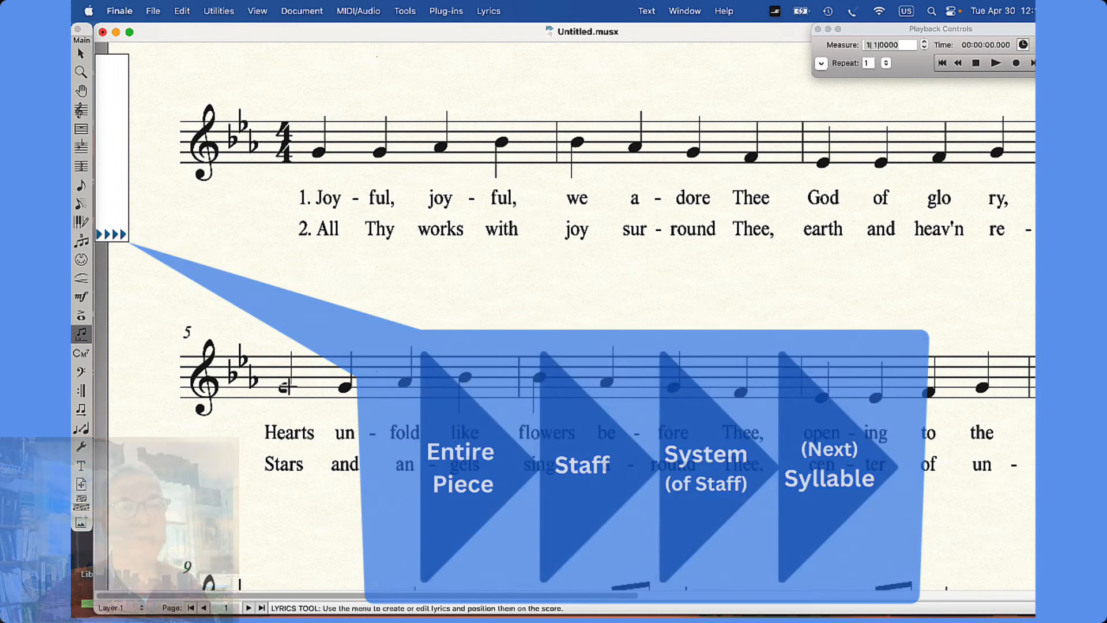
left_click(286, 388)
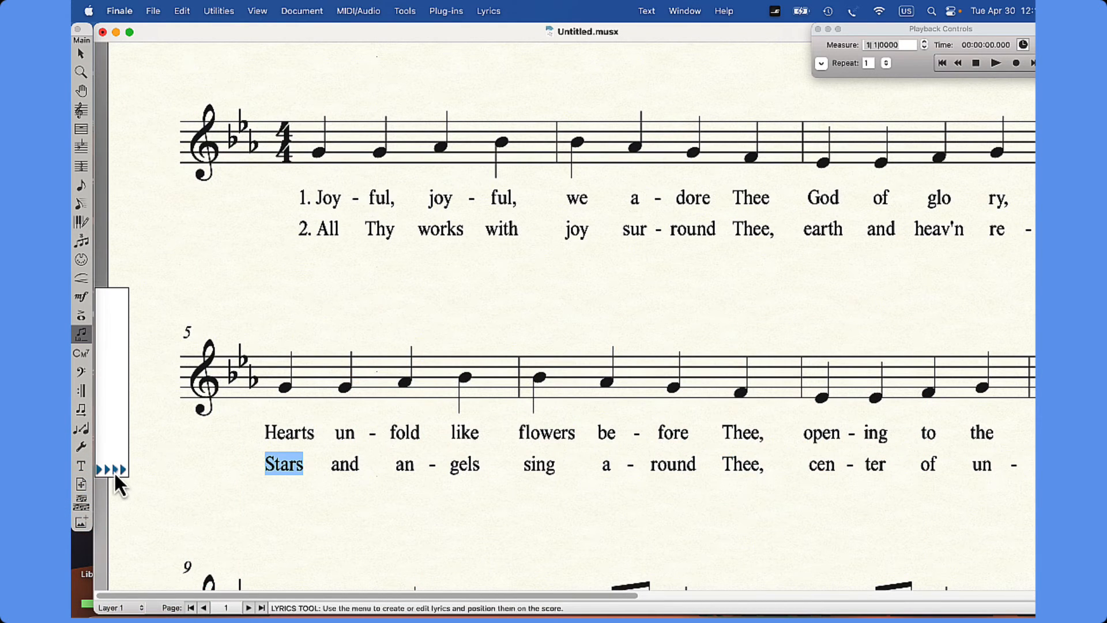
left_click_drag(115, 469, 119, 489)
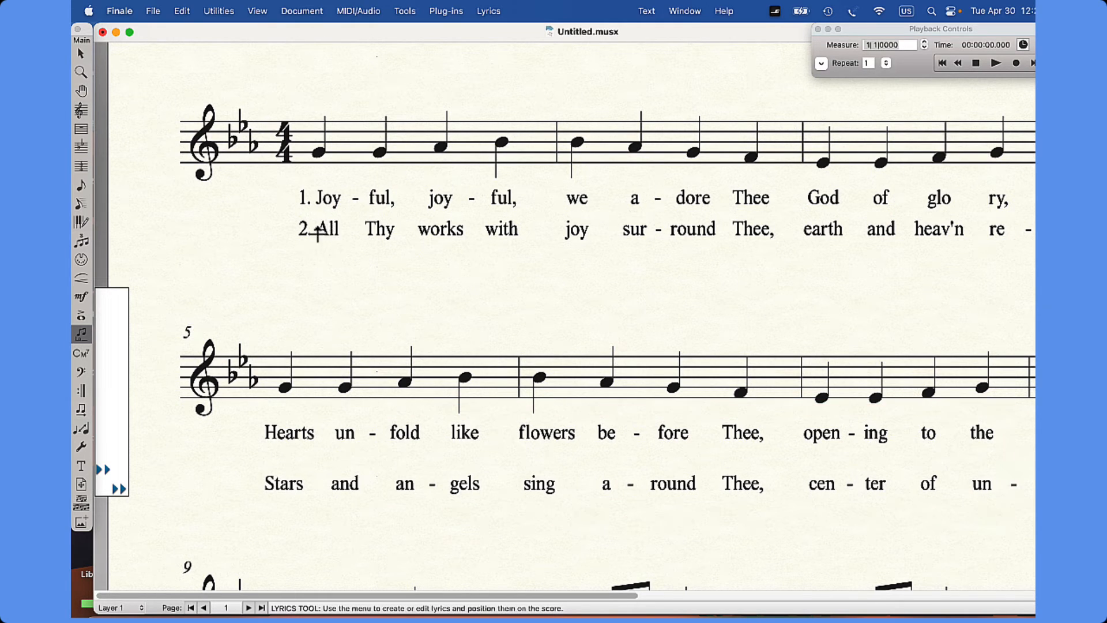
scroll(332, 230, "down", 6)
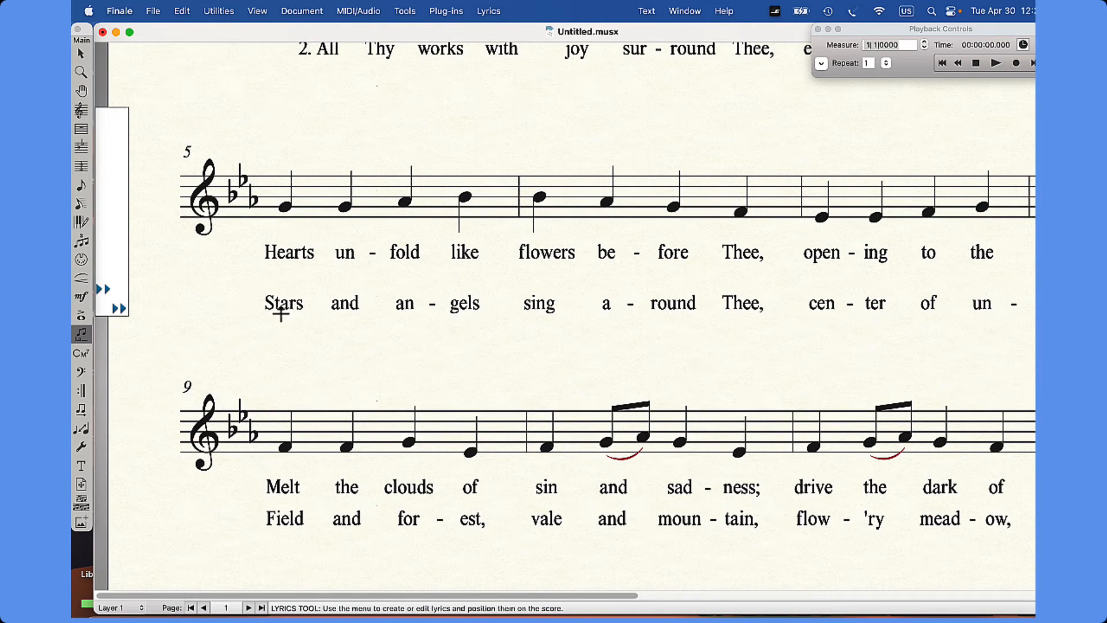
left_click_drag(242, 312, 247, 296)
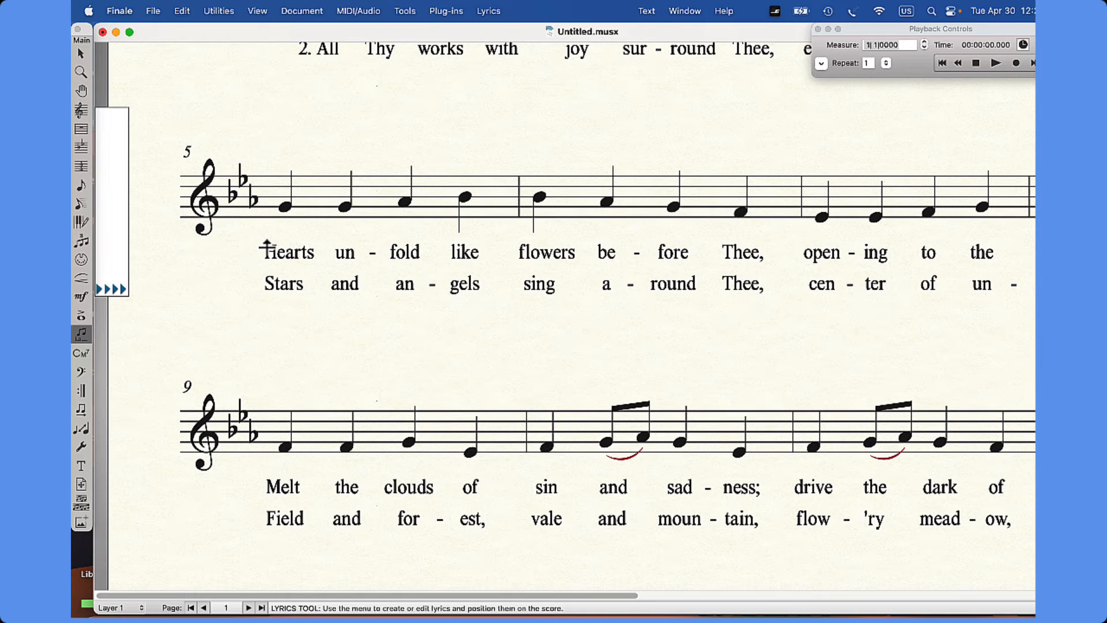
- Delete verse 2's final syllable "Thee." from the last note of the piece
scroll(524, 326, "up", 5)
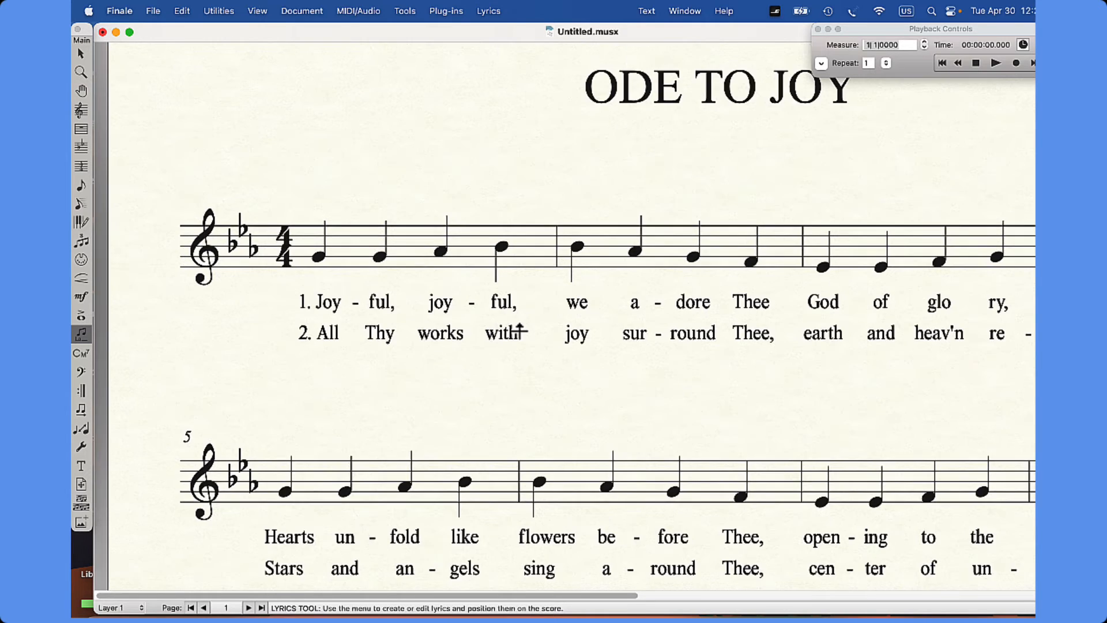
scroll(522, 329, "down", 2)
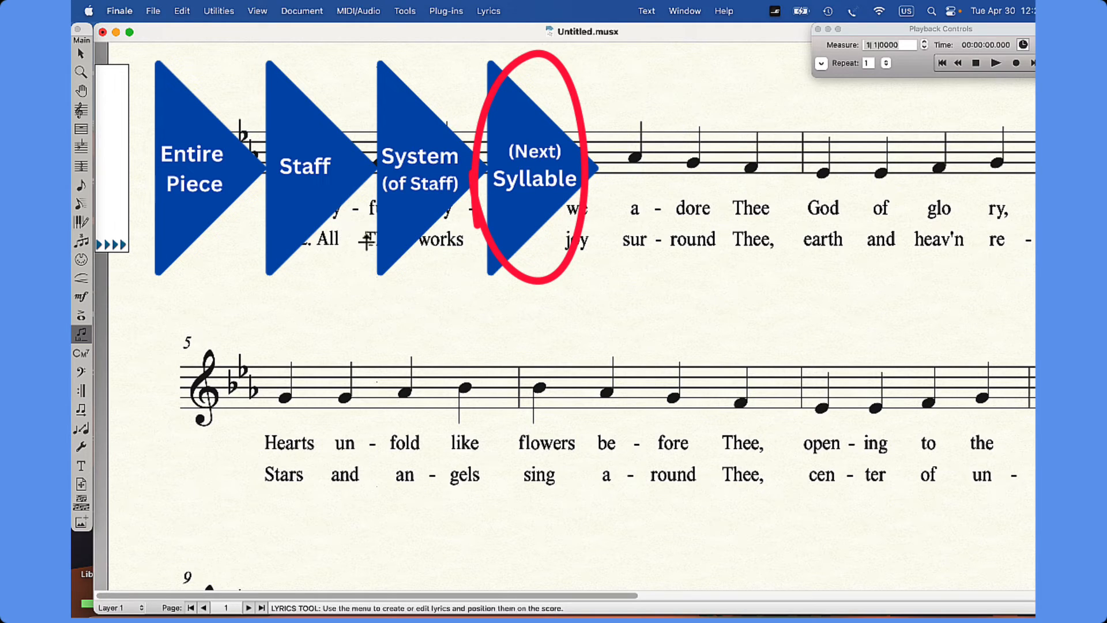
left_click_drag(484, 595, 648, 575)
scroll(648, 577, "right", 2)
scroll(648, 577, "down", 10)
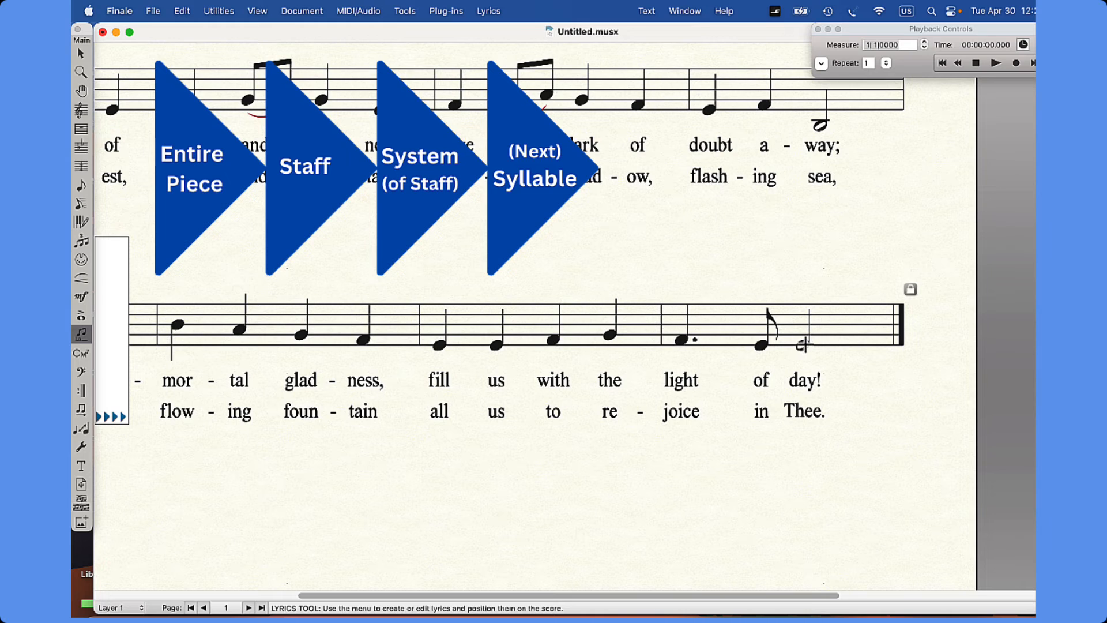
left_click(803, 344)
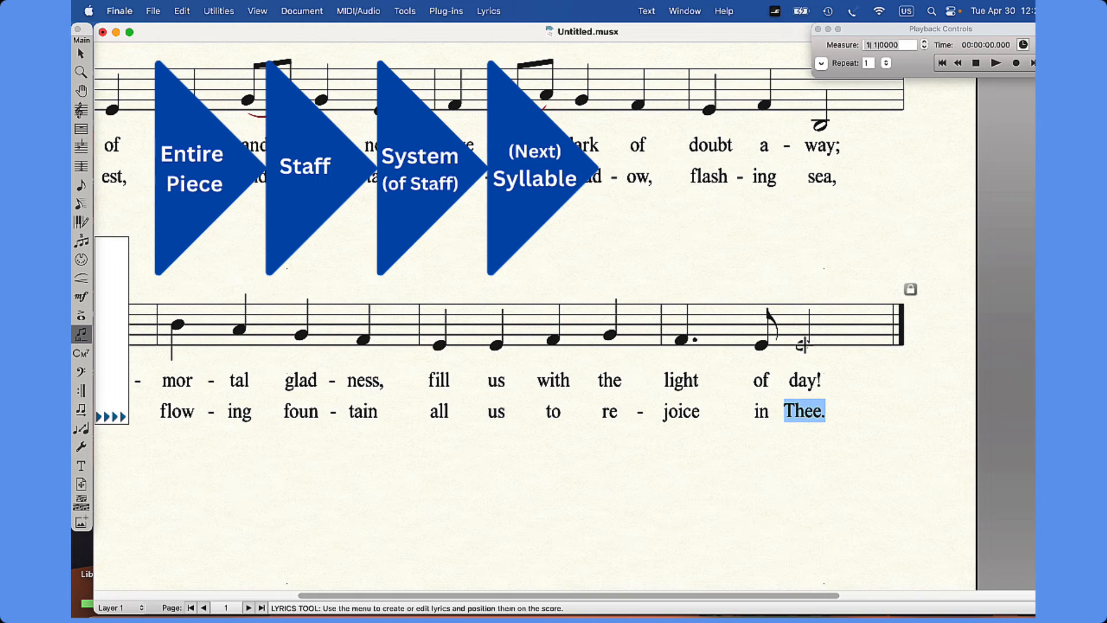
key("BackSpace")
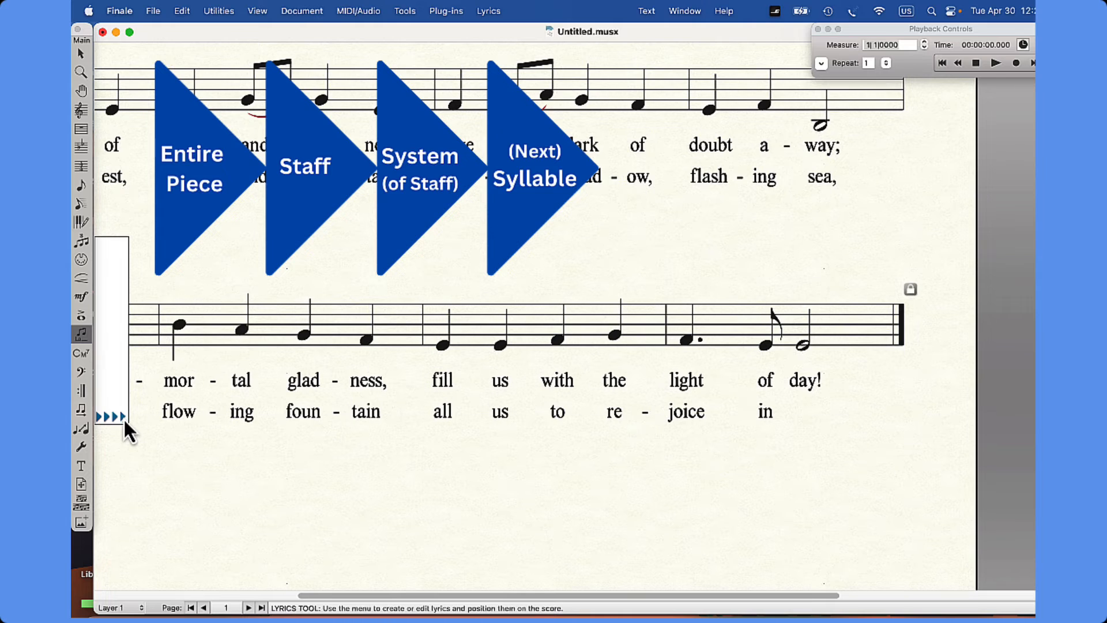
- Enter "Thee" under the last note with the next-syllable baseline slightly lowered, and undo the changes to that syllable
left_click_drag(125, 426, 127, 434)
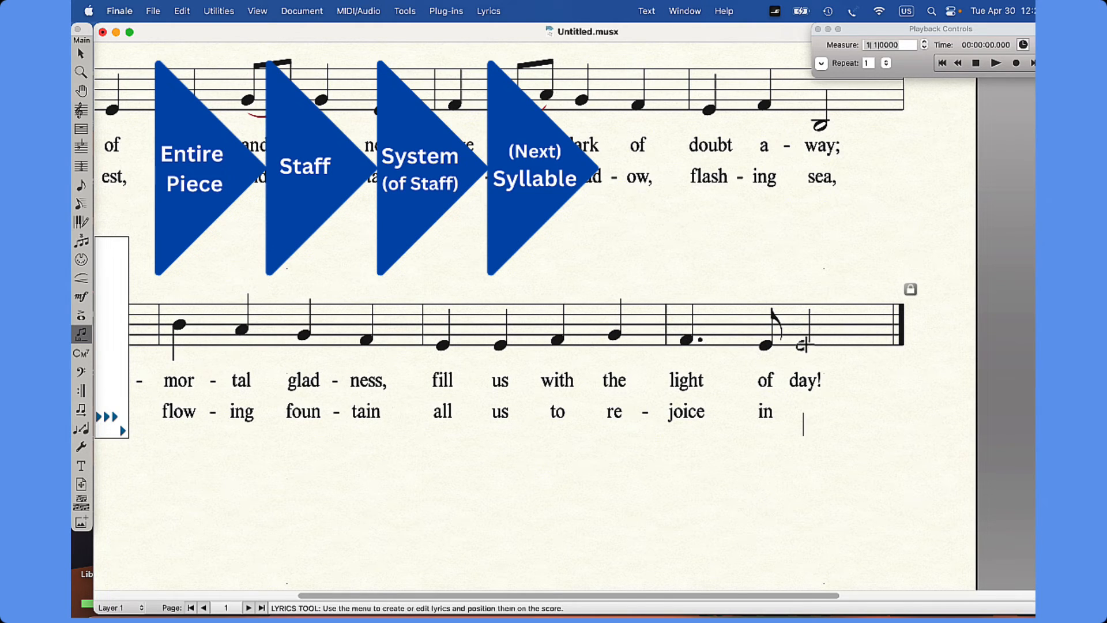
type("hee")
key("space")
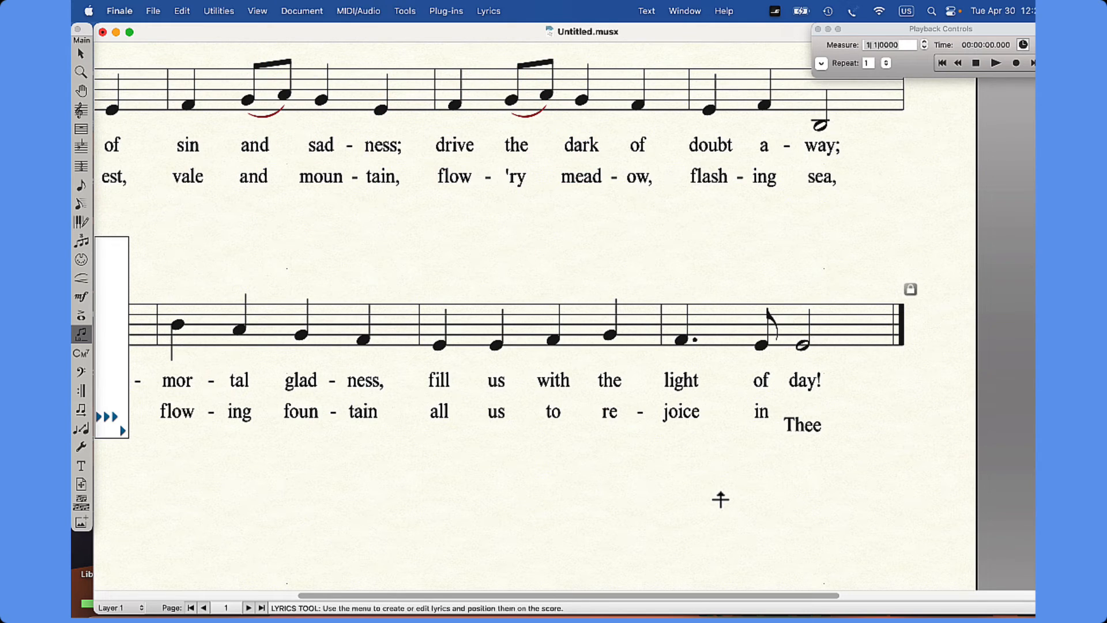
key("super+z")
key("super+z")
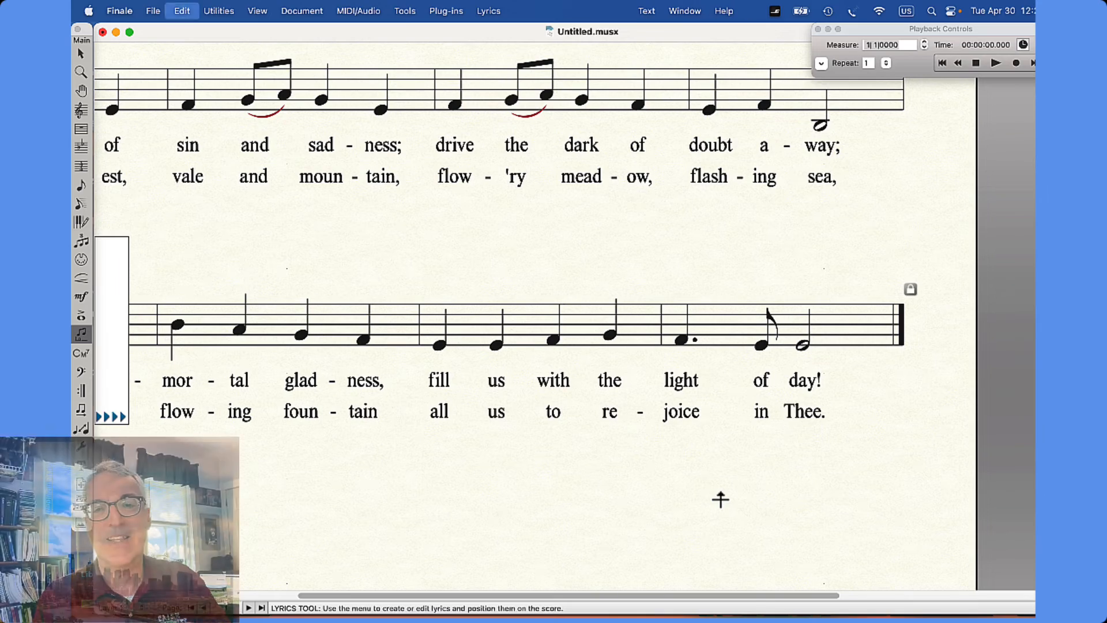
- Select the first note's verse 2 syllable "2. All" and move up to its verse 1 syllable "1. Joy"
left_click_drag(527, 595, 346, 566)
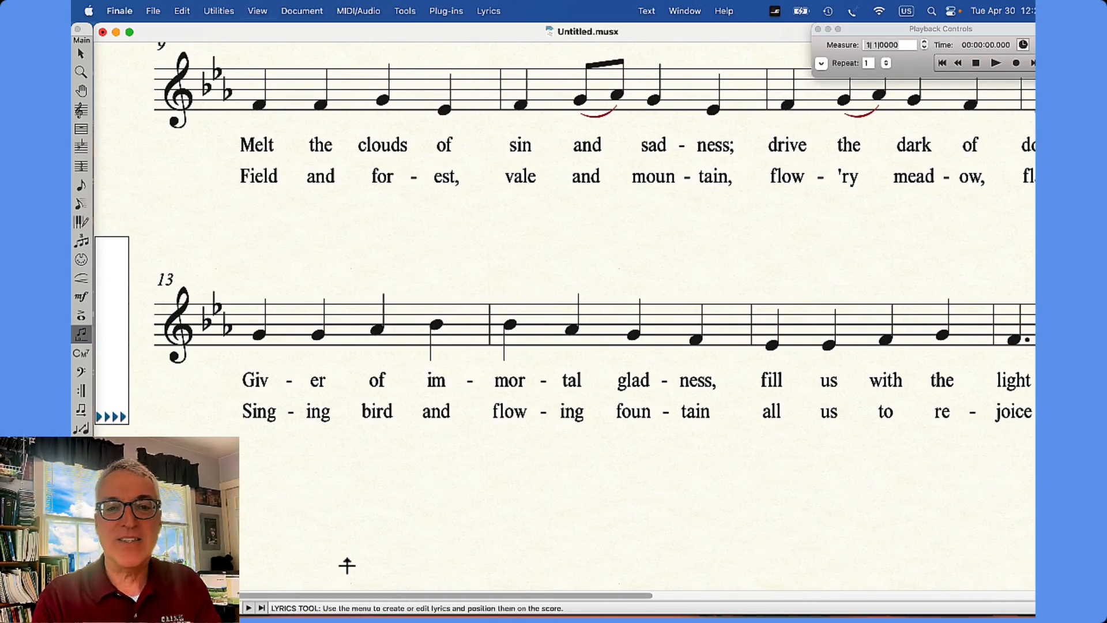
key("super+minus")
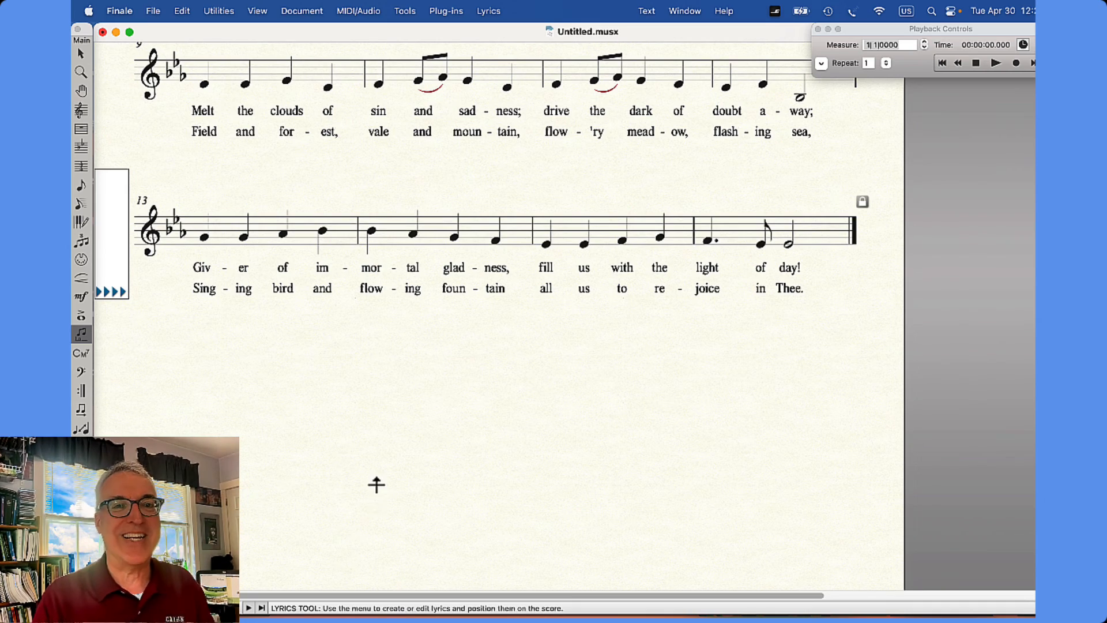
scroll(375, 483, "up", 5)
scroll(375, 483, "up", 2)
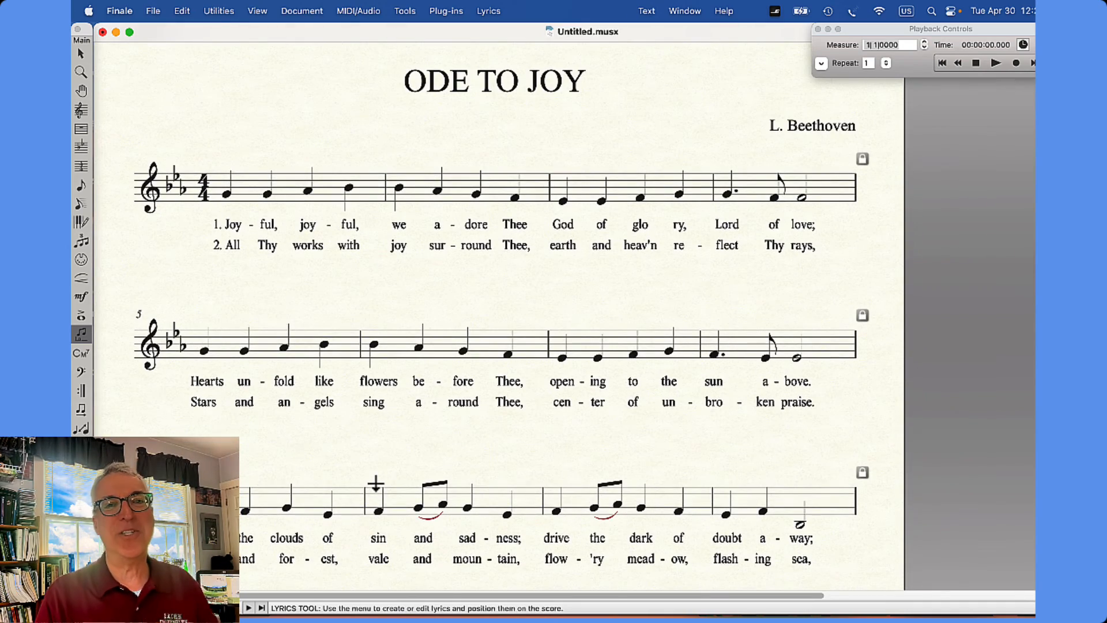
left_click(227, 196)
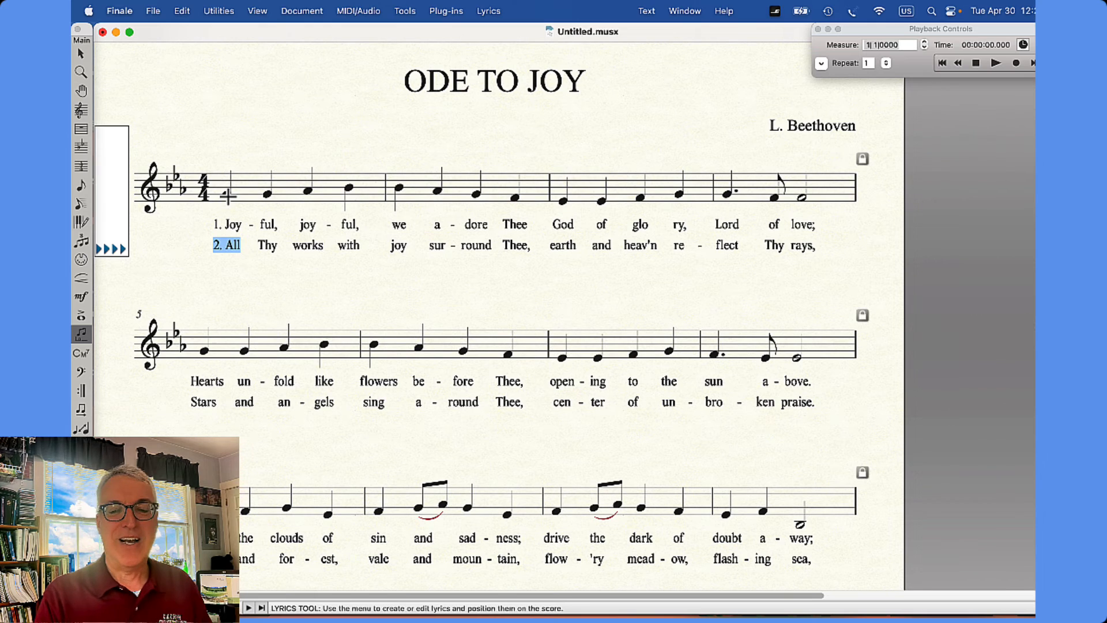
key("Up")
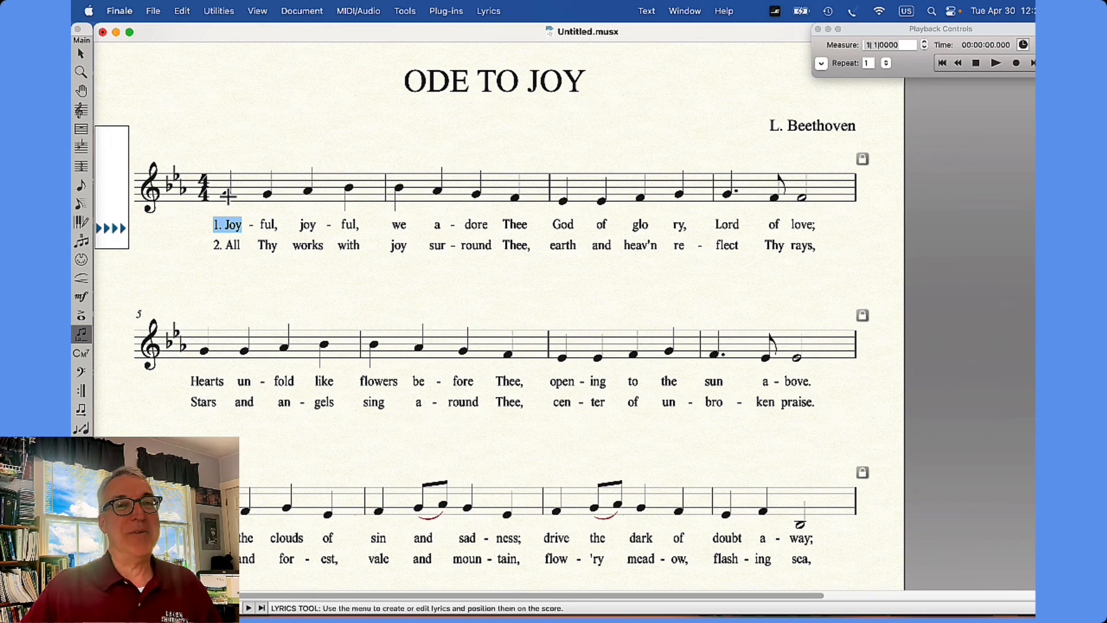
- Review the verse 1 and verse 2 texts in the Lyrics window and close it
left_click(488, 11)
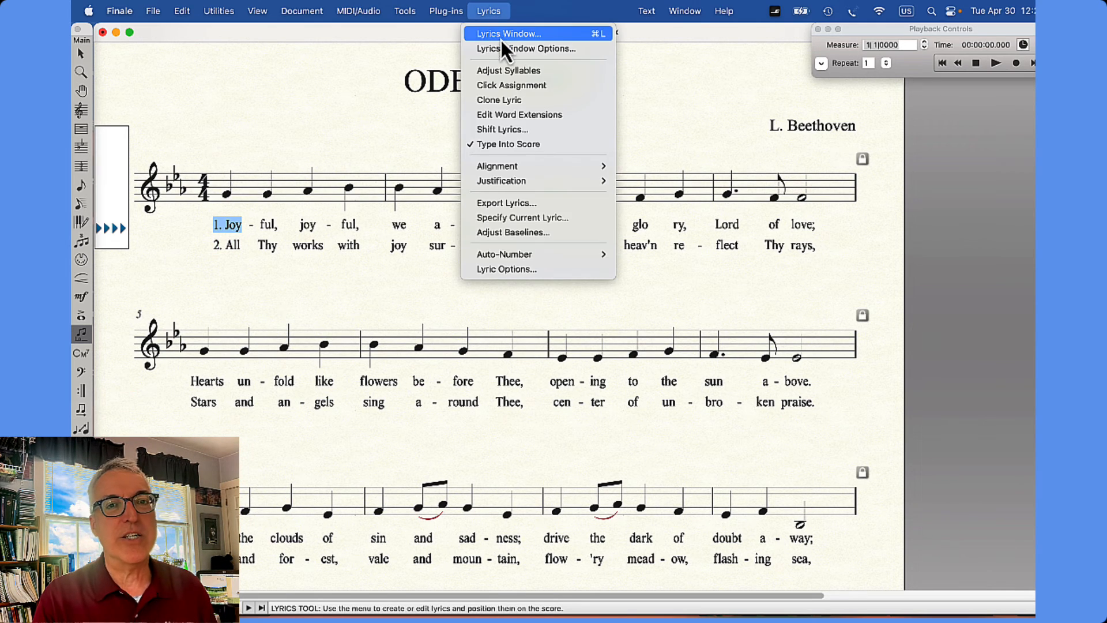
left_click(501, 37)
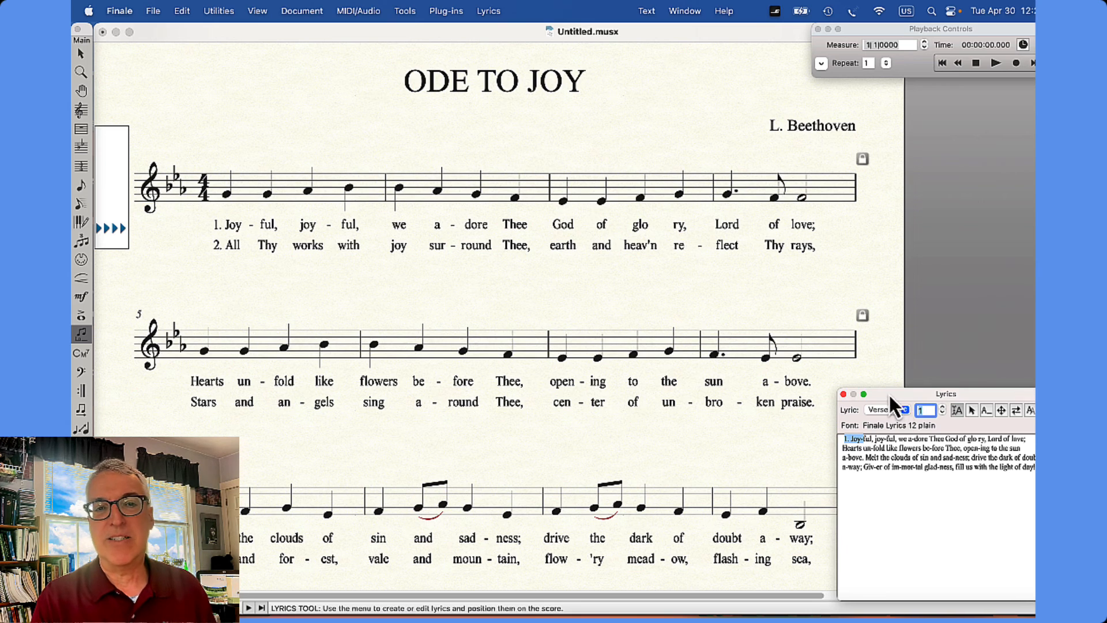
left_click_drag(891, 393, 462, 136)
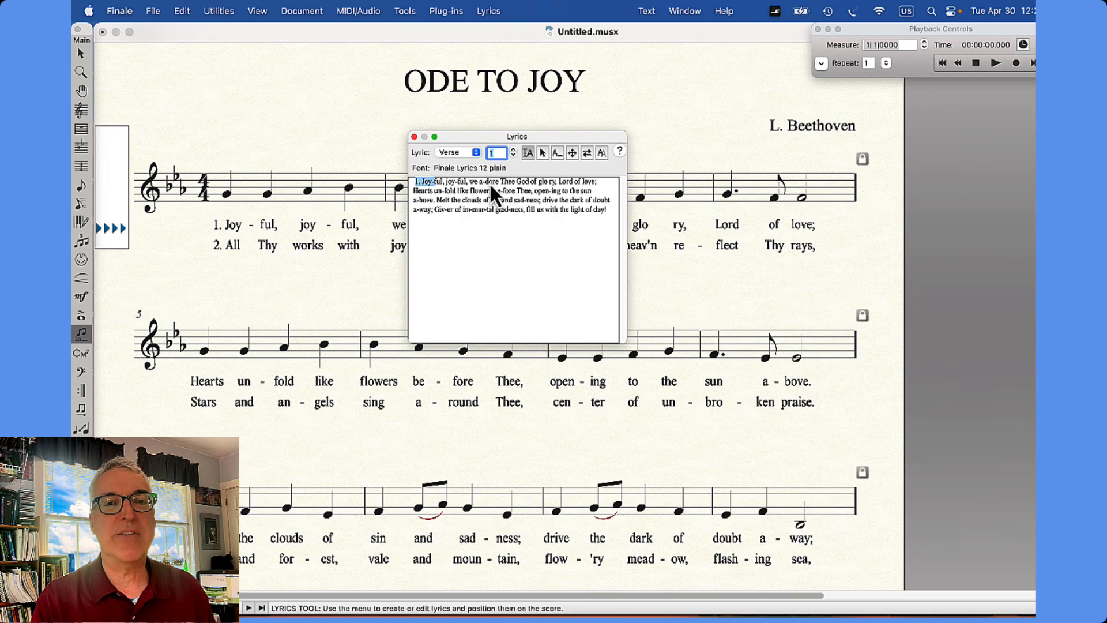
left_click(513, 149)
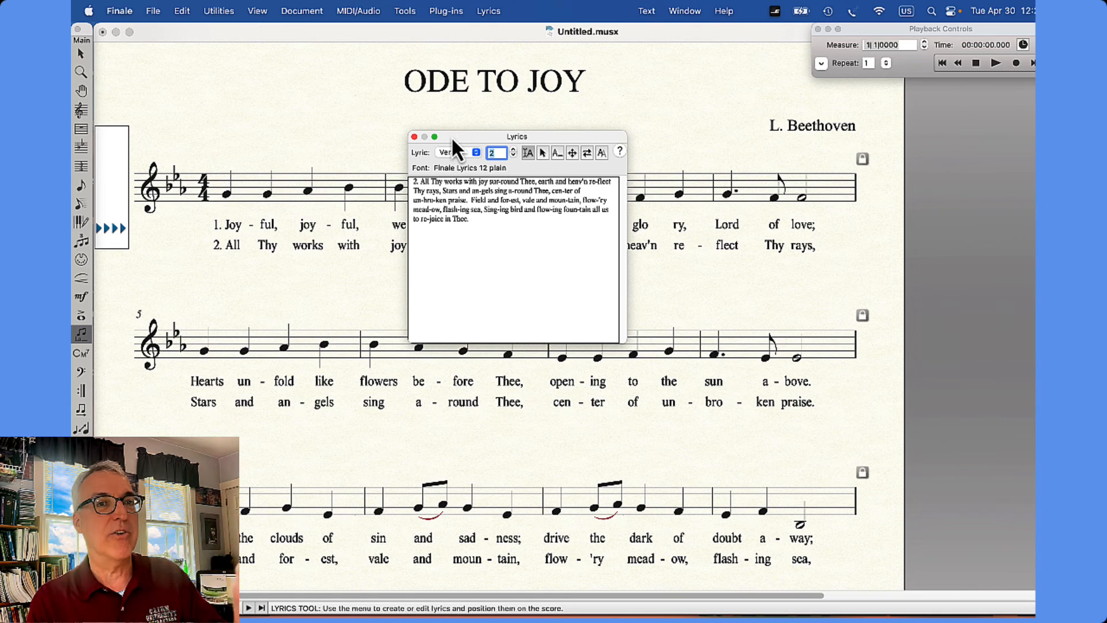
left_click(414, 137)
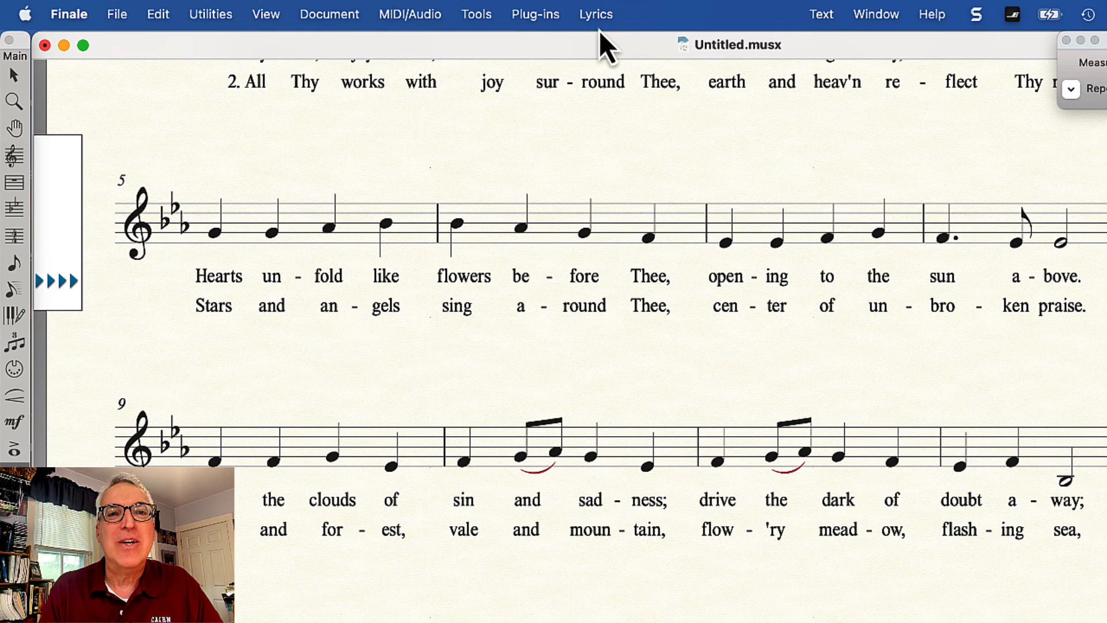
- Switch to Edit Word Extensions and draw extension lines after "and" in both verses, reaching the slurred eighth note in measure 10
left_click(596, 15)
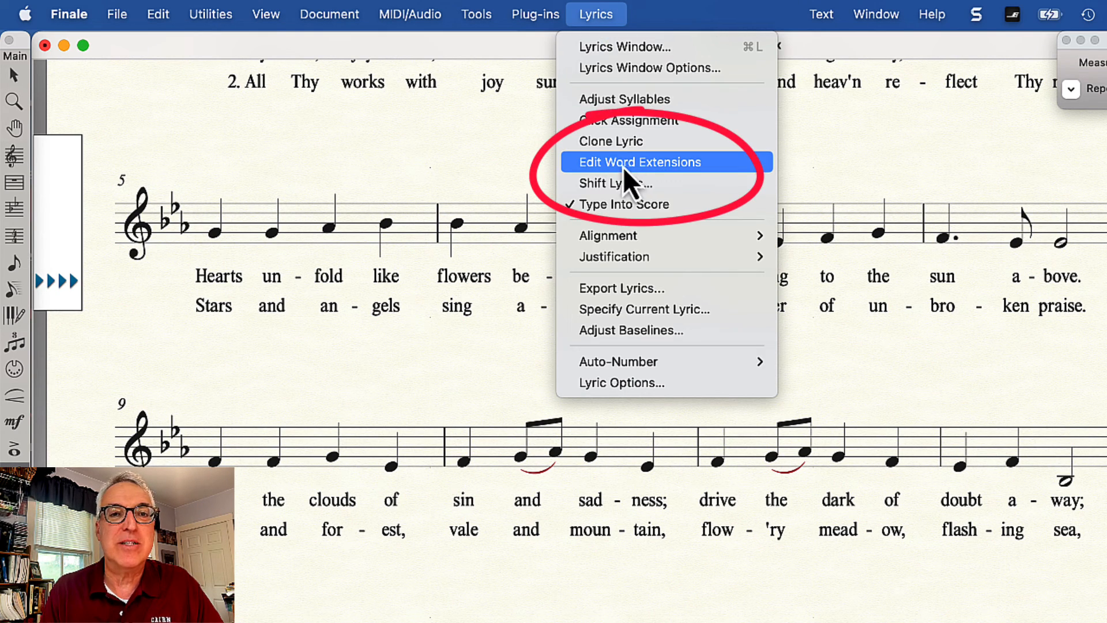
left_click(669, 179)
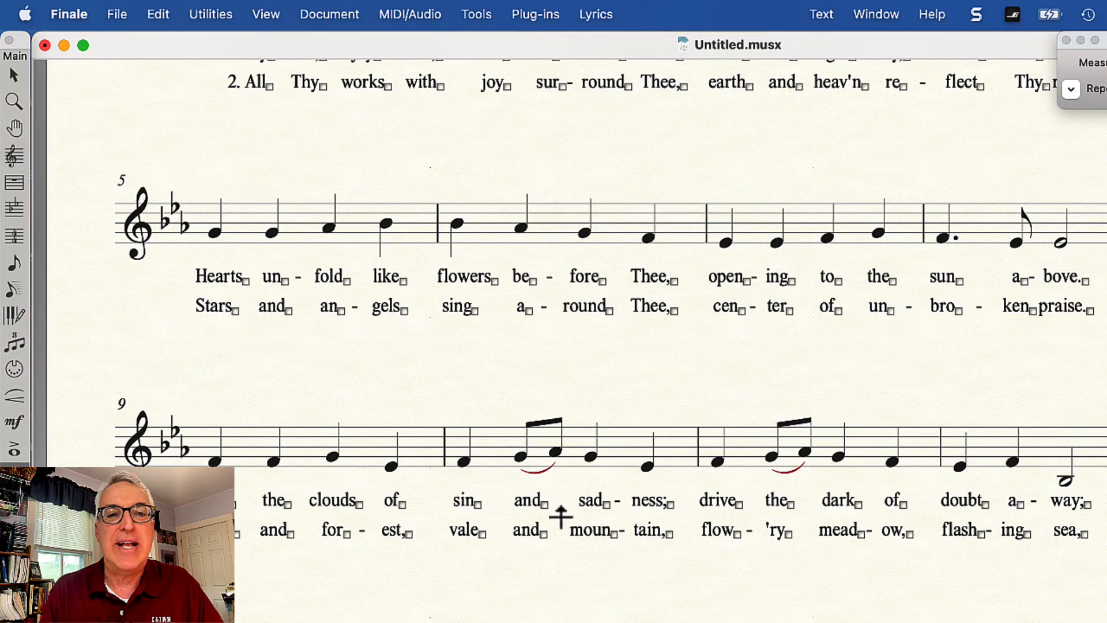
left_click_drag(545, 504, 557, 505)
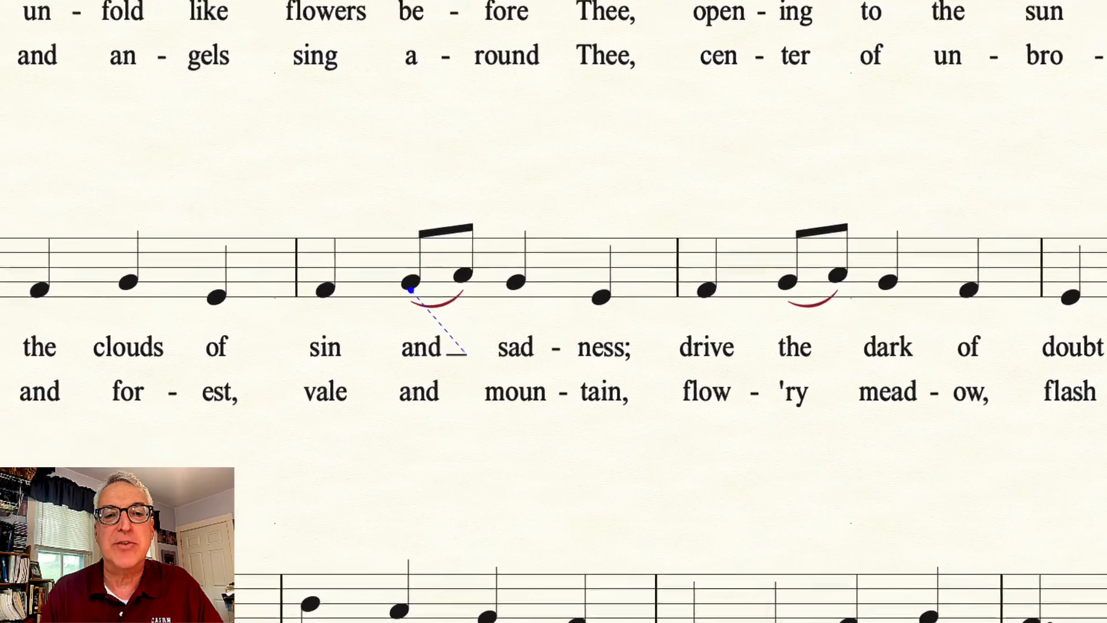
left_click_drag(465, 352, 475, 344)
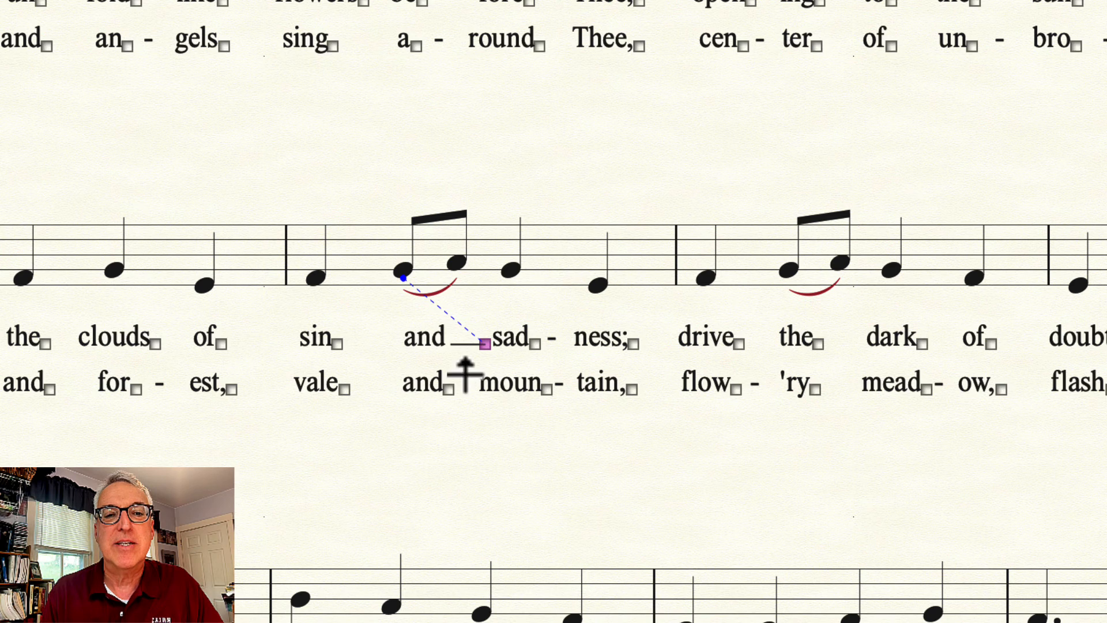
left_click_drag(449, 388, 474, 389)
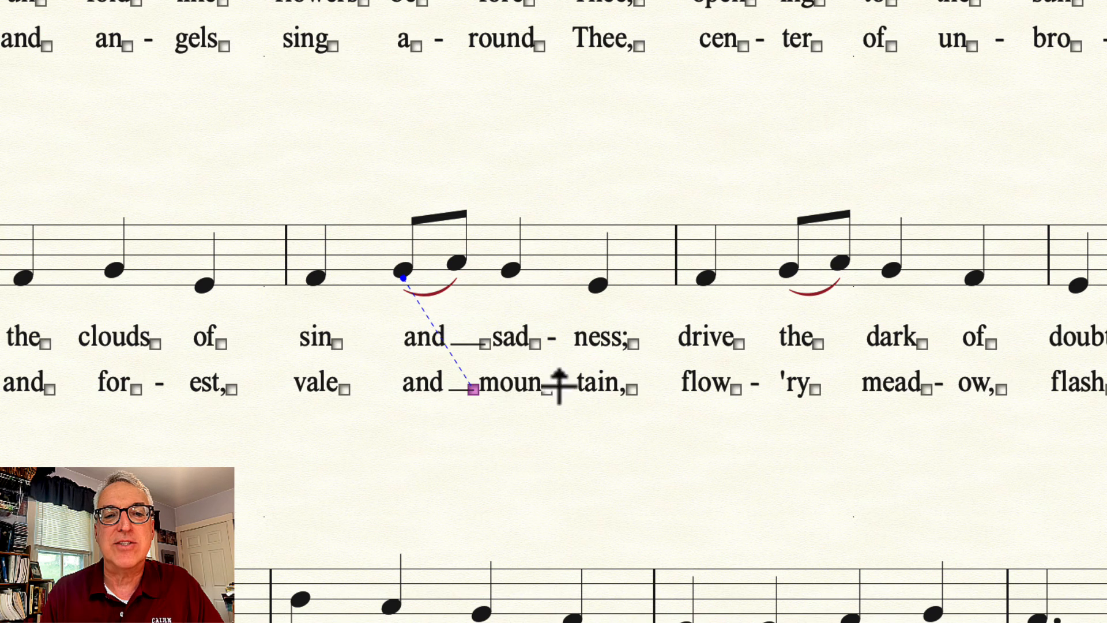
- Draw word extensions in measure 11 after "the" in verse 1 and "'ry" in verse 2
left_click_drag(819, 345, 852, 344)
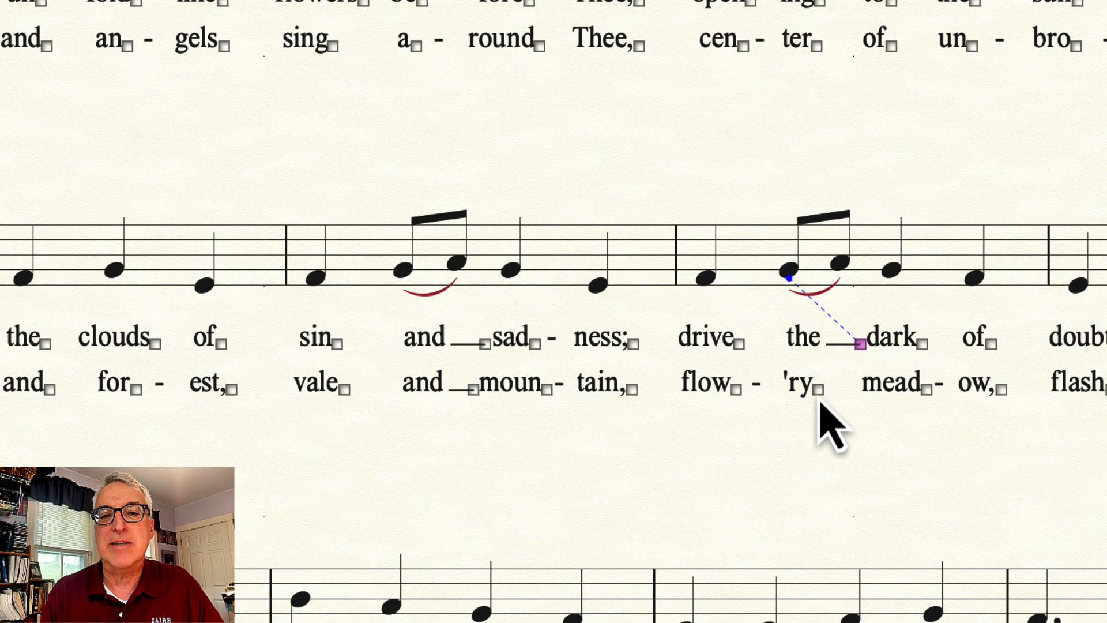
left_click_drag(819, 389, 831, 389)
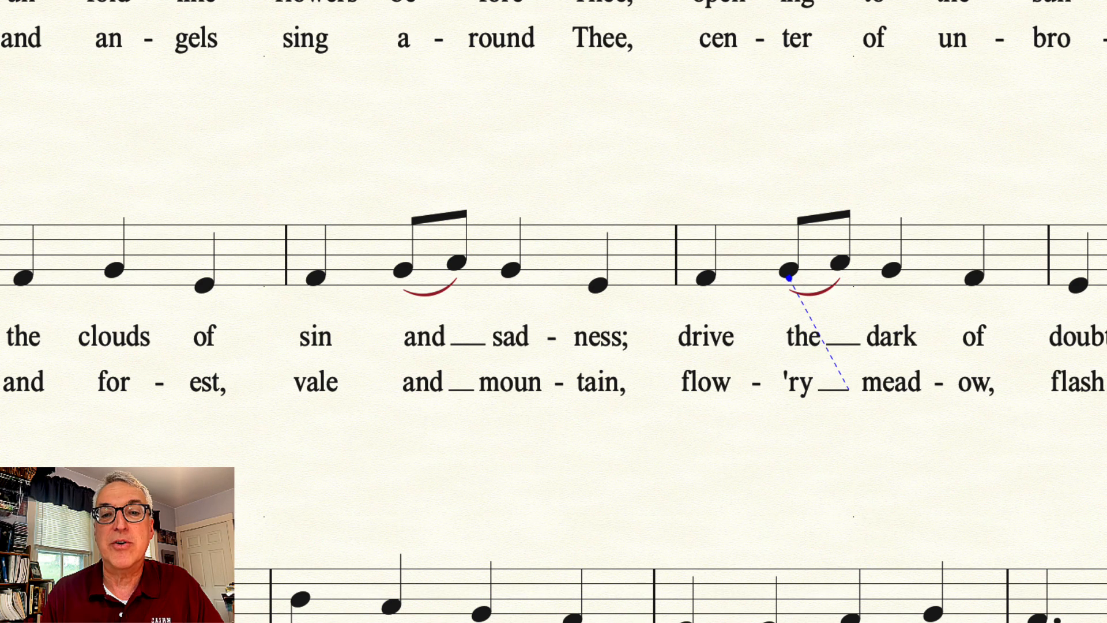
left_click_drag(853, 390, 851, 389)
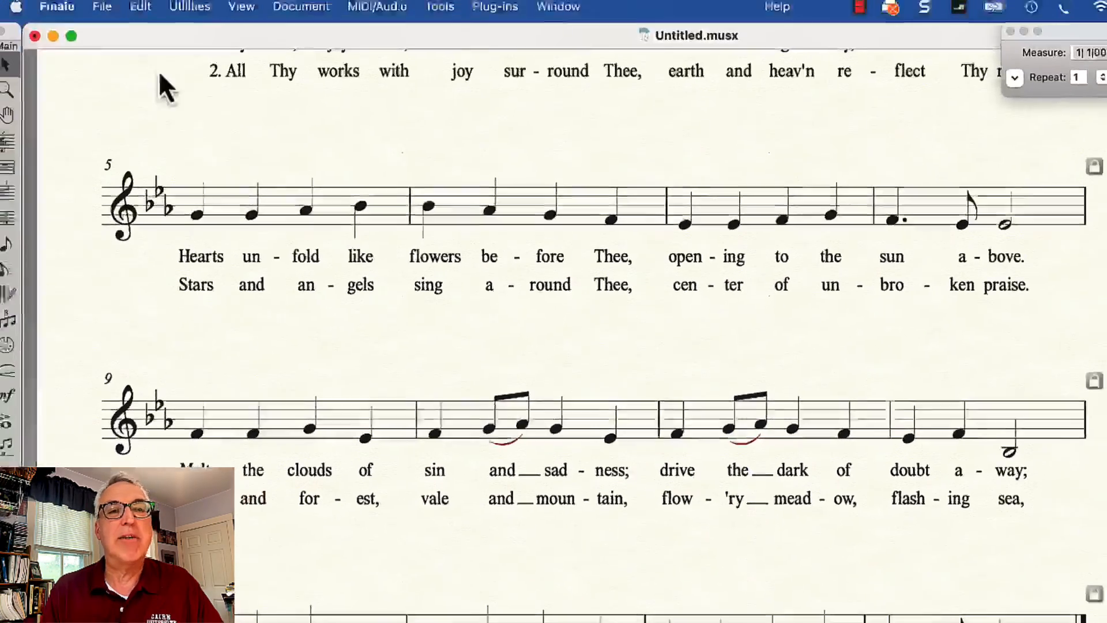
- Turn Use Smart Word Extensions on and back off in the document's lyric options, and accept the settings
left_click(305, 12)
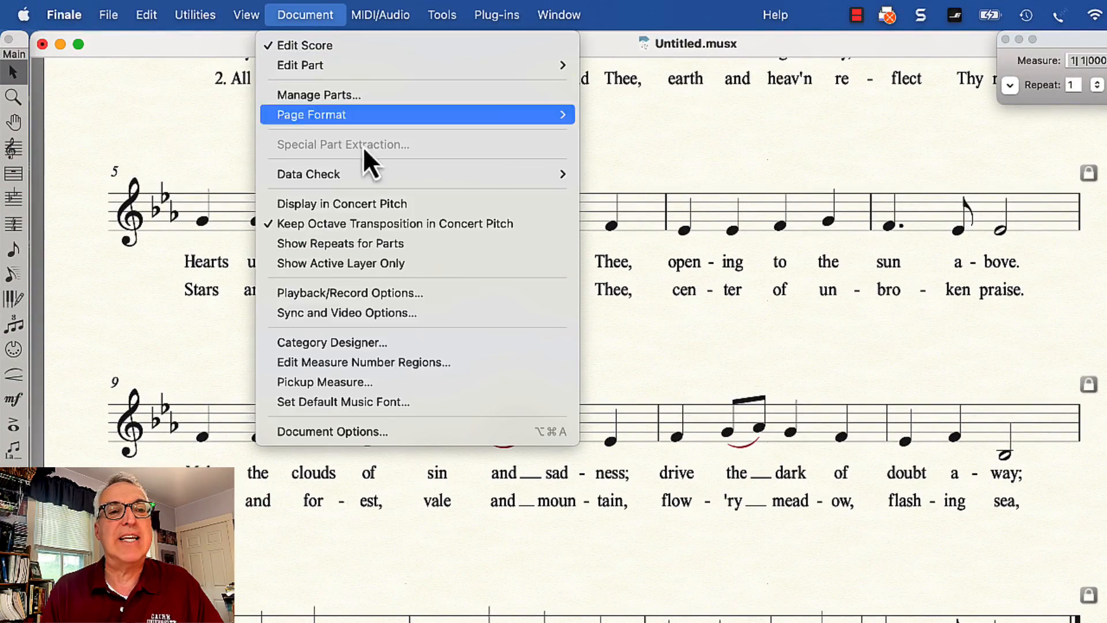
left_click(378, 432)
left_click(429, 375)
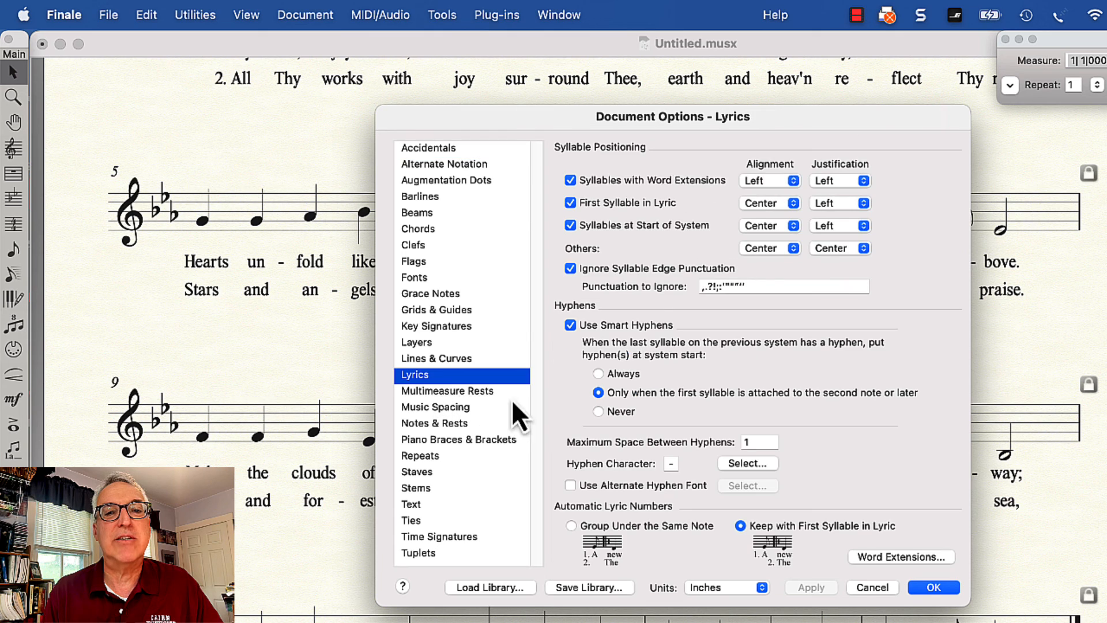
left_click(900, 557)
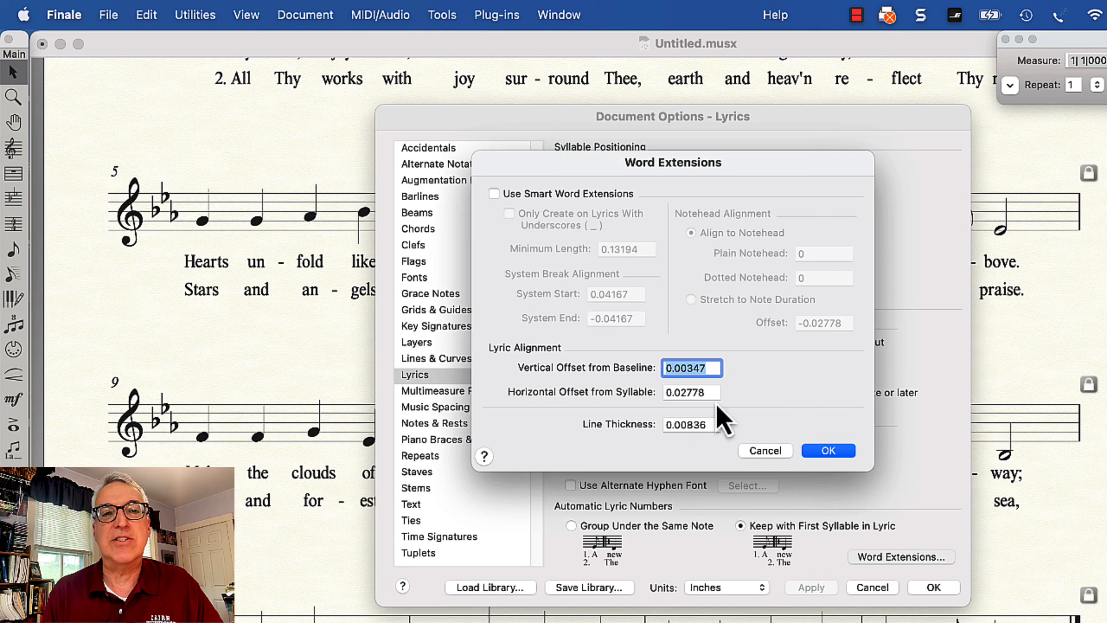
left_click(497, 196)
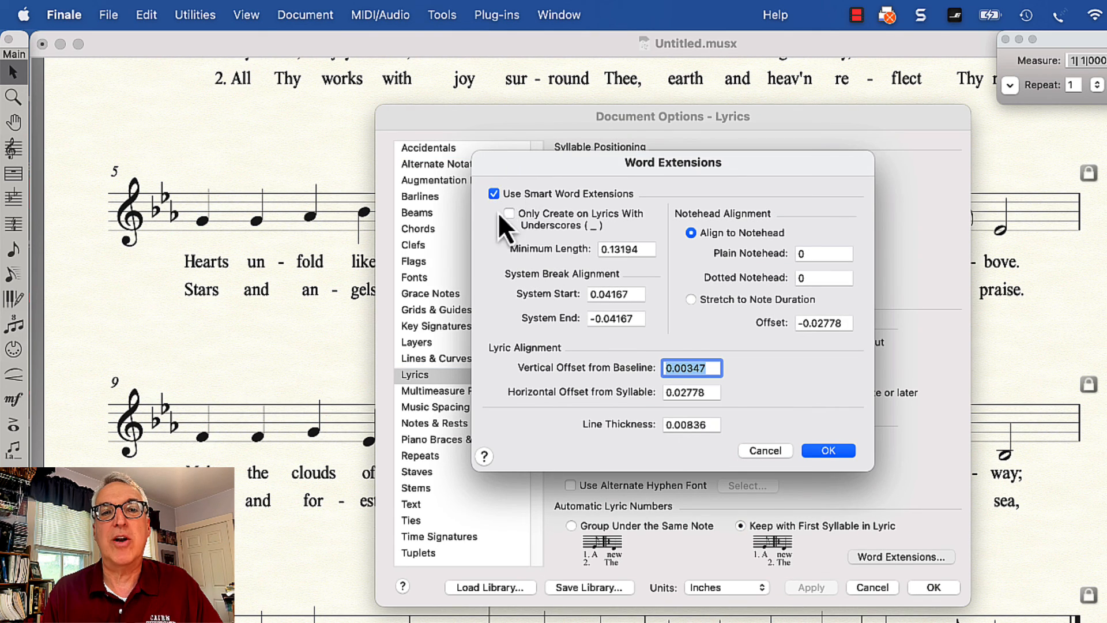
left_click(494, 194)
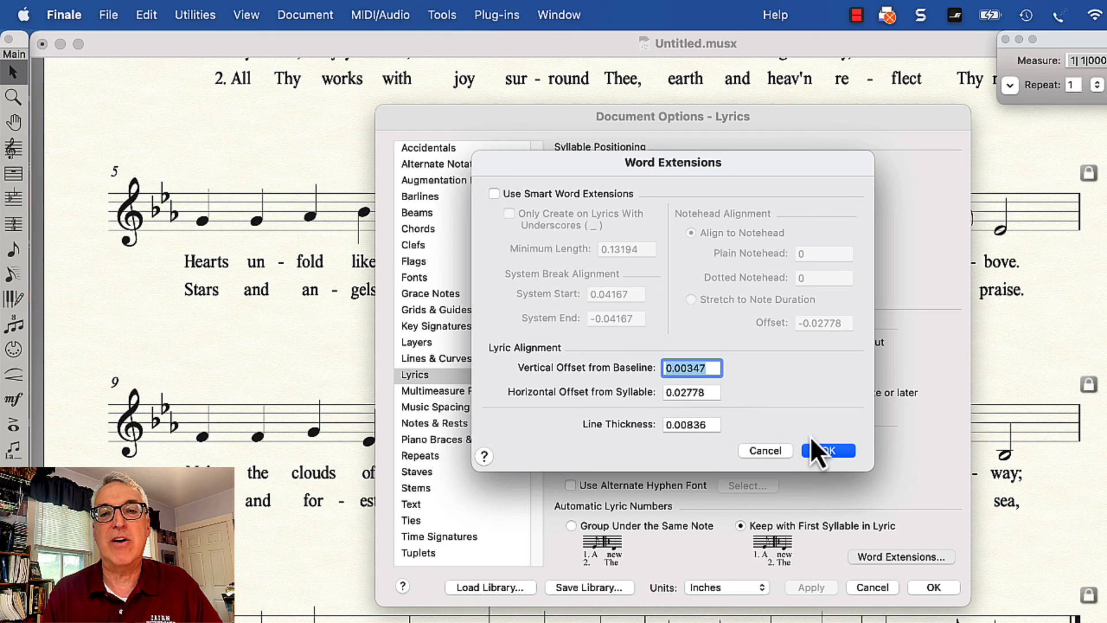
left_click(828, 450)
left_click(934, 587)
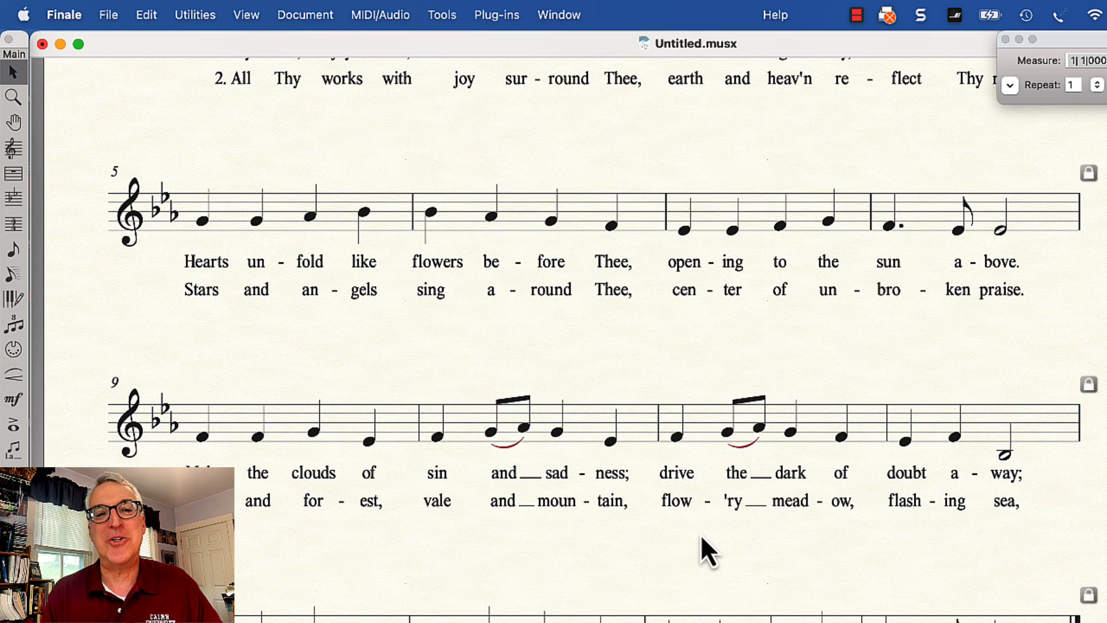